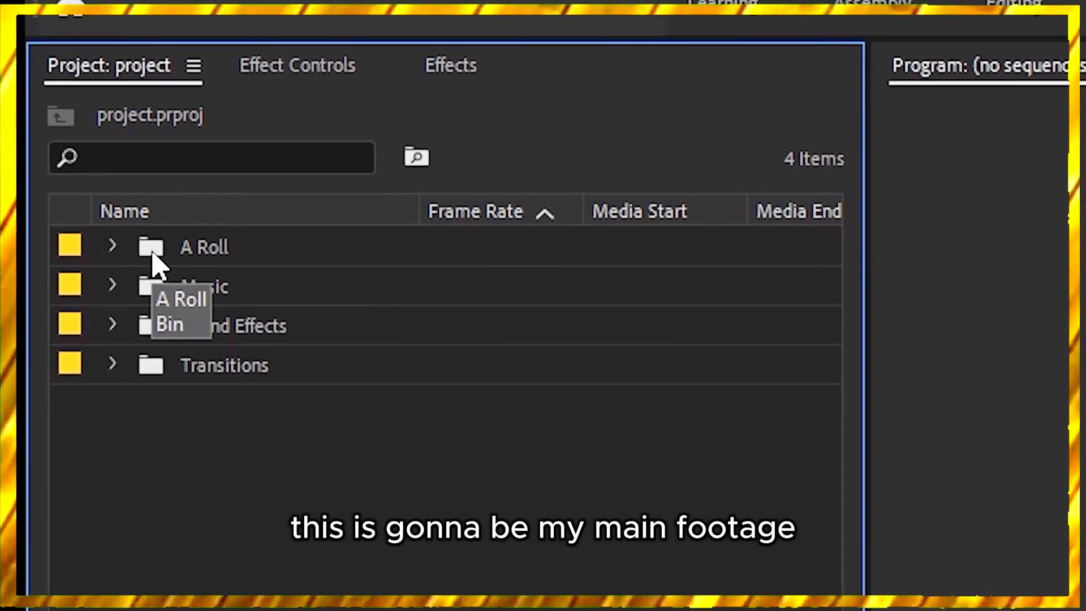
# - Open the A Roll and Music bins from the project to view their contents
pyautogui.doubleClick(153, 255)
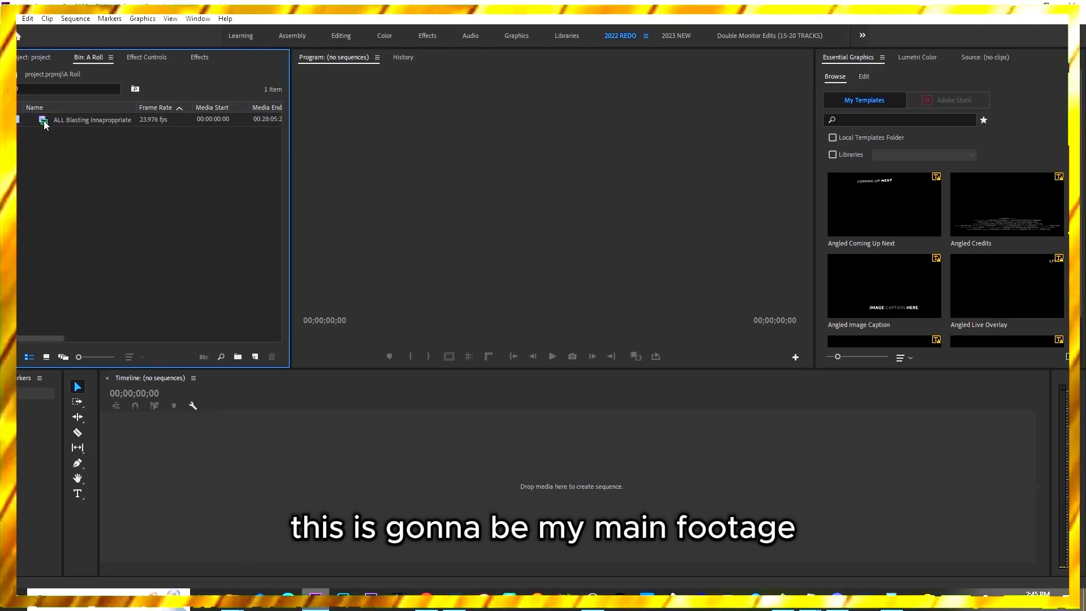
pyautogui.click(41, 59)
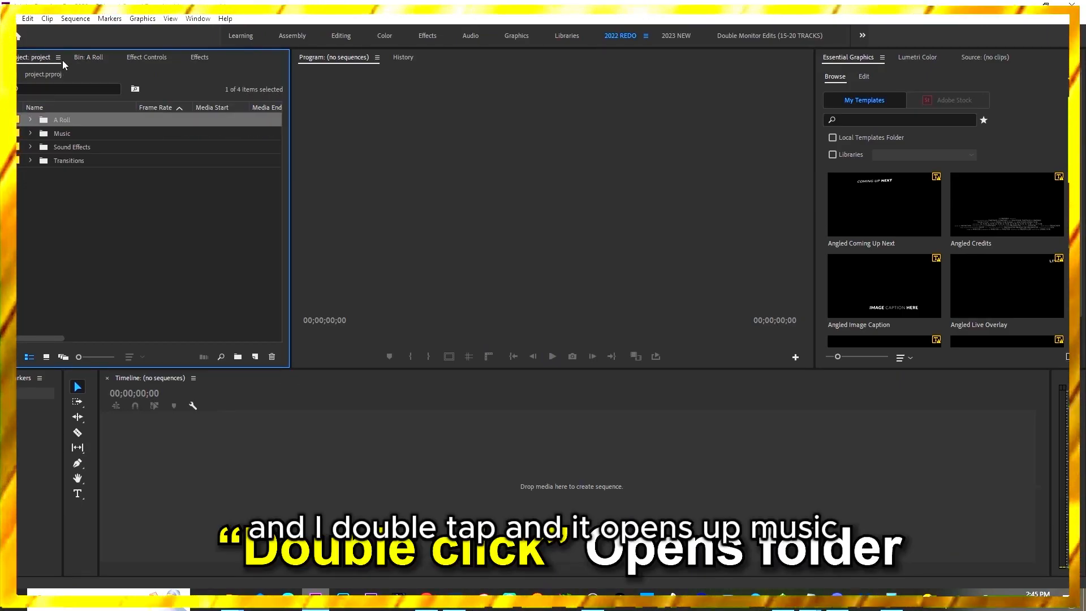
pyautogui.doubleClick(49, 134)
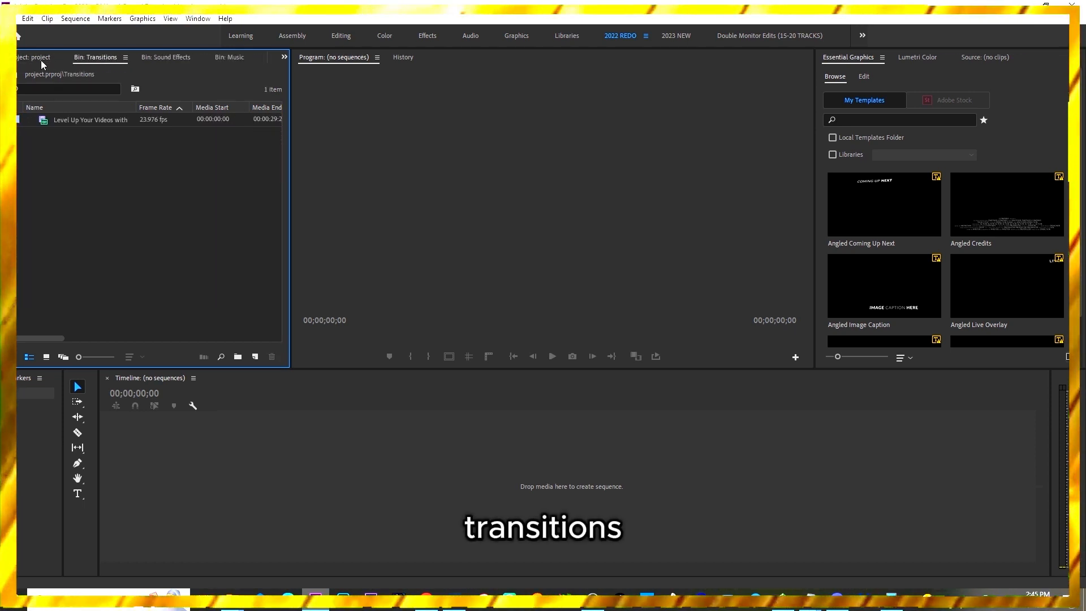
# - Widen the project panel with its bins shown in icon view, and bring up the A Roll bin
pyautogui.moveTo(290, 117); pyautogui.dragTo(366, 128)
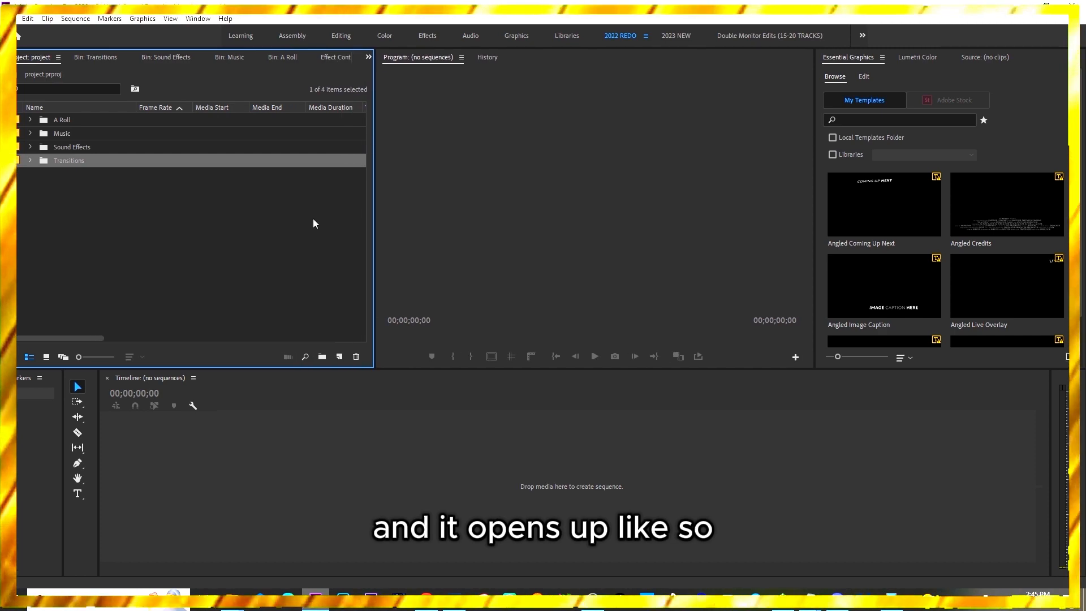
pyautogui.click(46, 357)
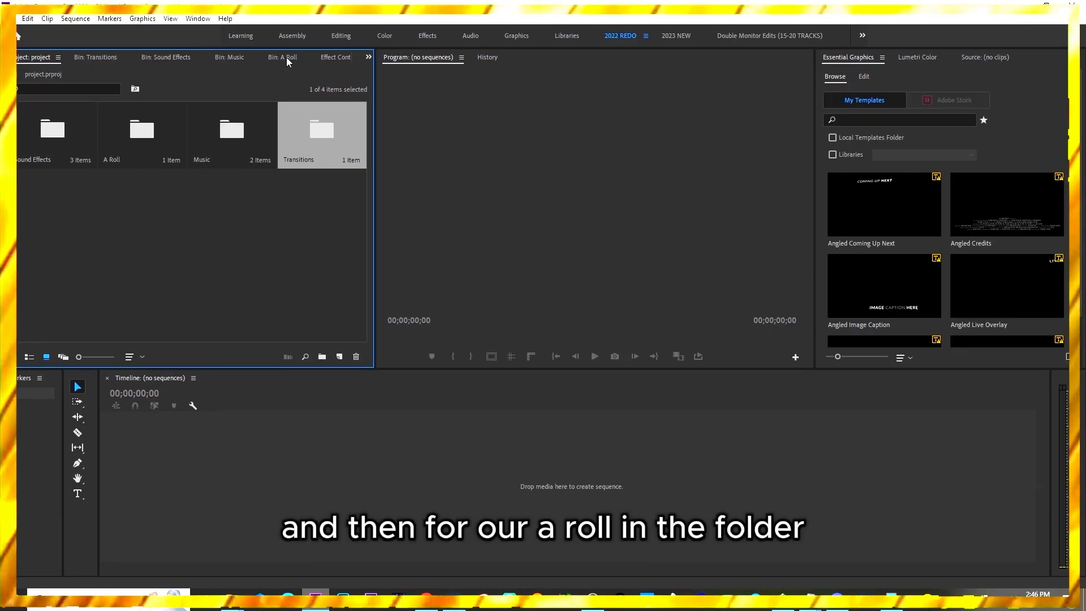
pyautogui.click(286, 57)
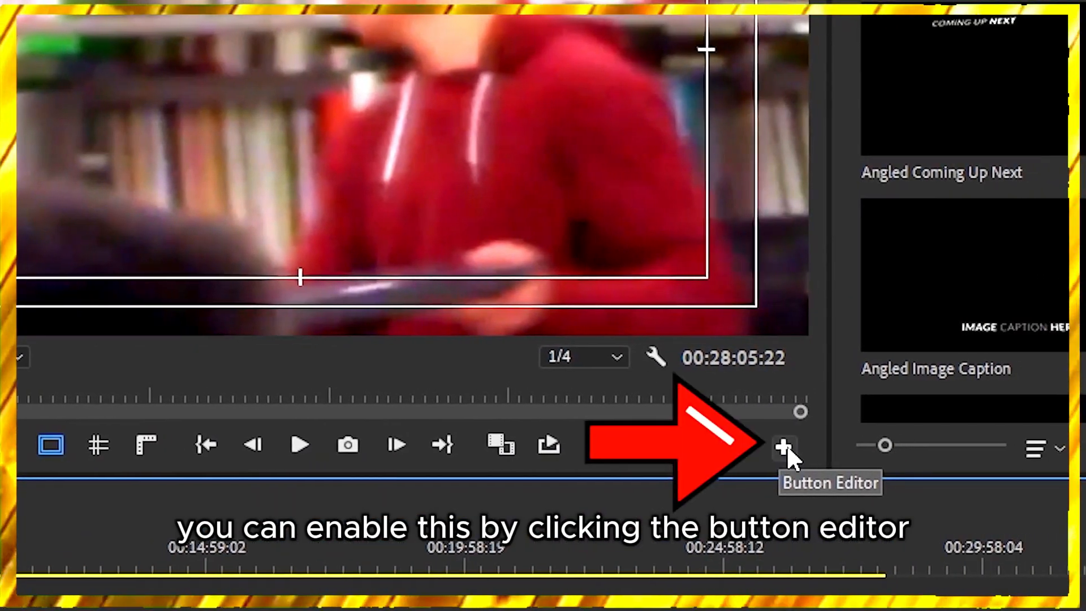
# - Locate Safe Margins in the Program monitor's Button Editor, and turn the safe margins overlay off
pyautogui.click(816, 448)
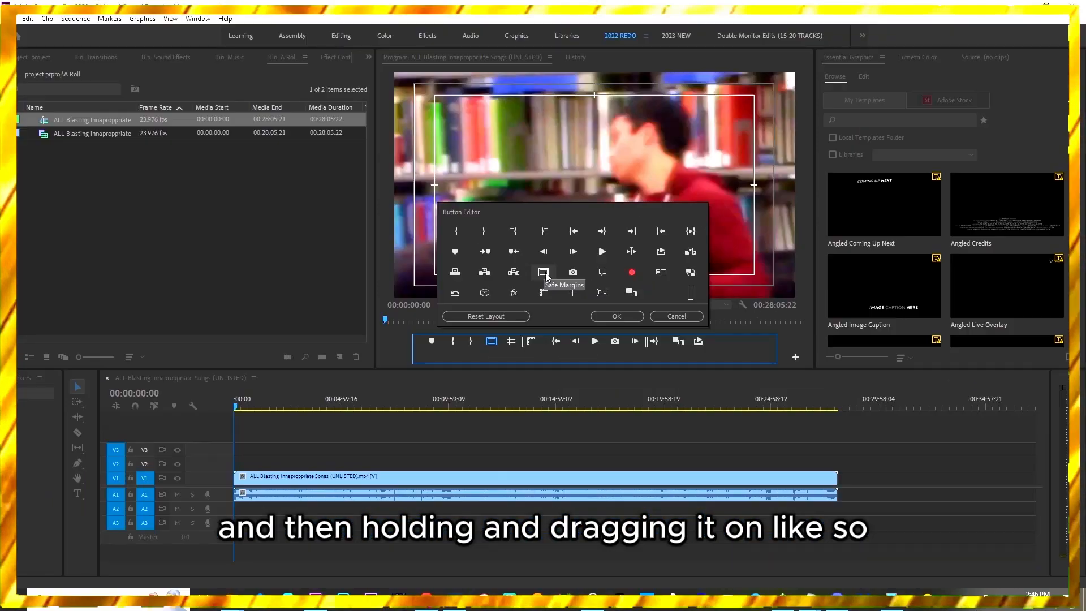
pyautogui.click(659, 318)
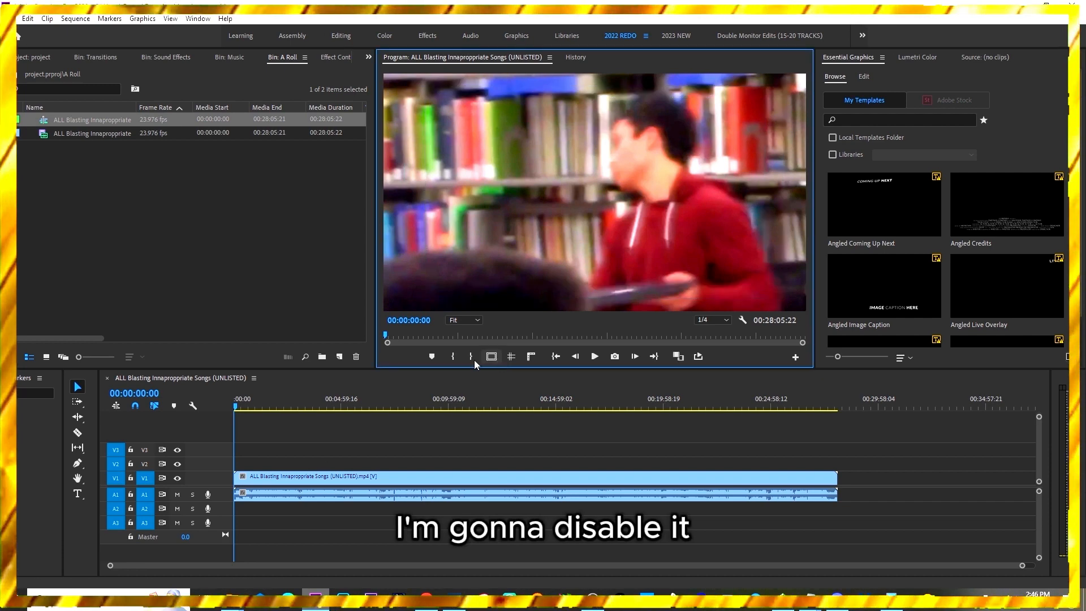
# - Load the ALL Blasting Innaproppriate Songs video from the A Roll bin into the Source monitor and widen that monitor
pyautogui.click(296, 475)
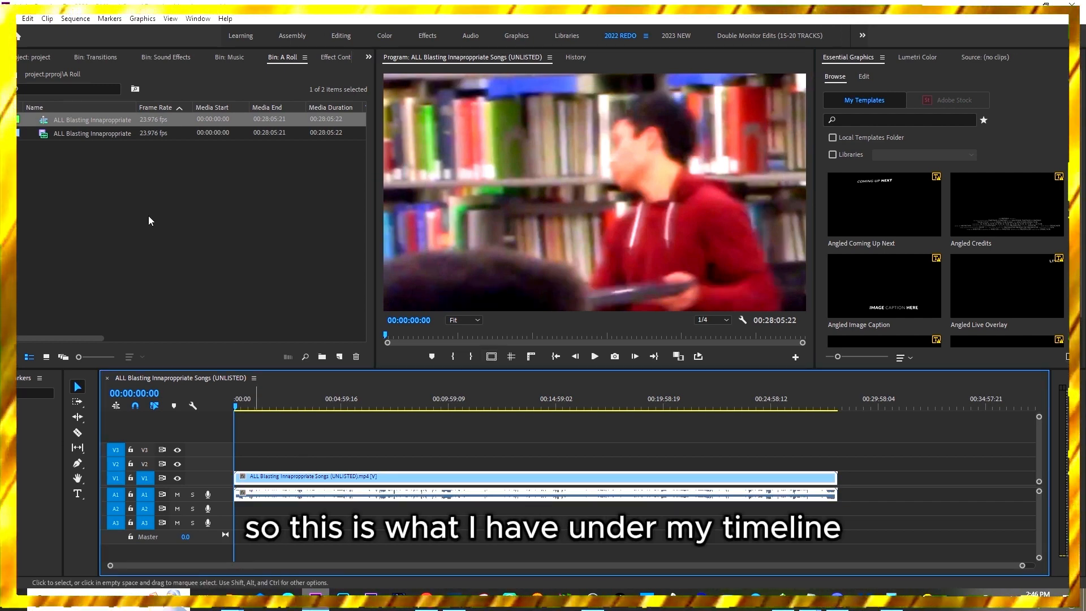
pyautogui.doubleClick(46, 134)
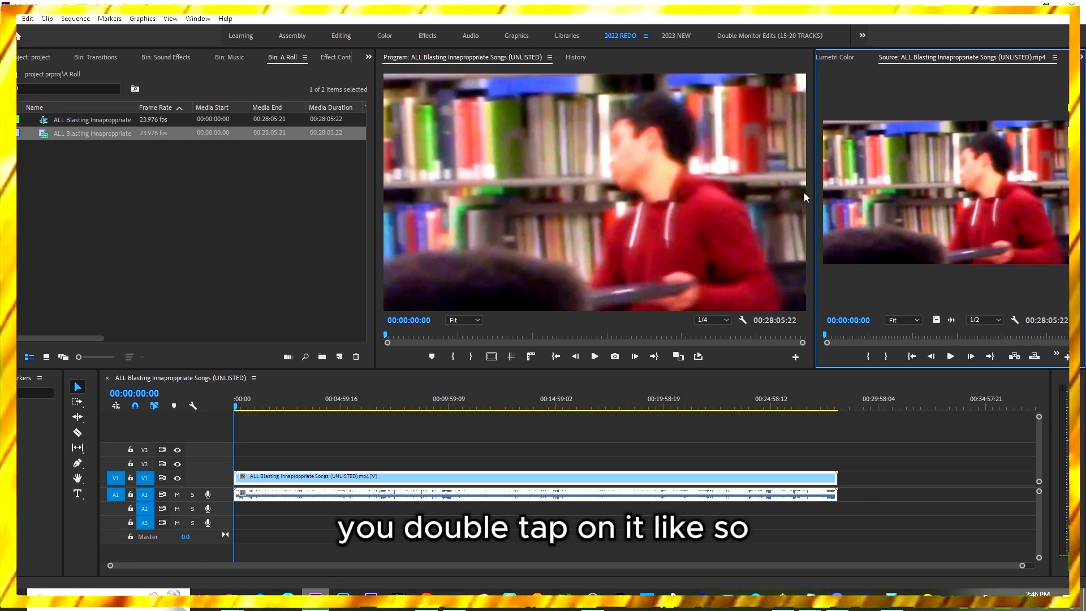
pyautogui.moveTo(814, 193); pyautogui.dragTo(706, 195)
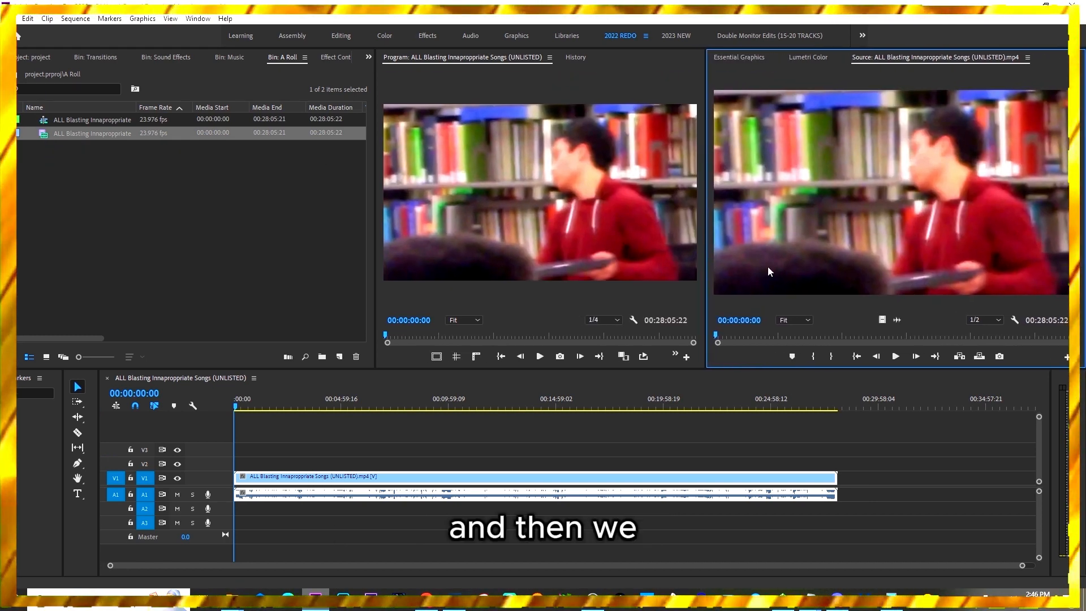
# - Scrub the source video to 00:04:53:08 and mark an In point there
pyautogui.moveTo(729, 338); pyautogui.dragTo(782, 334)
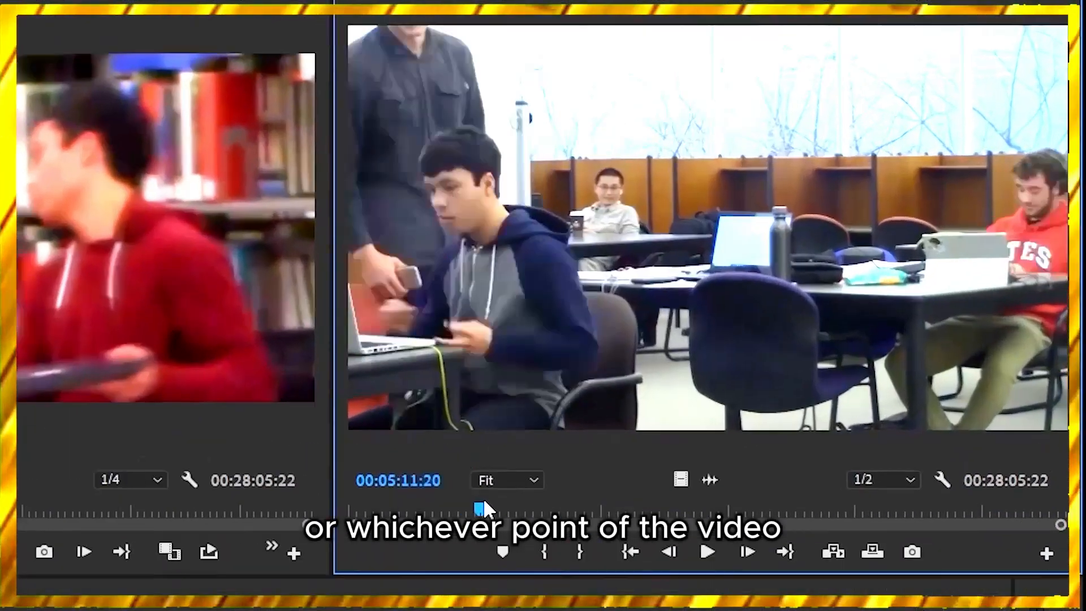
pyautogui.moveTo(483, 501); pyautogui.dragTo(475, 500)
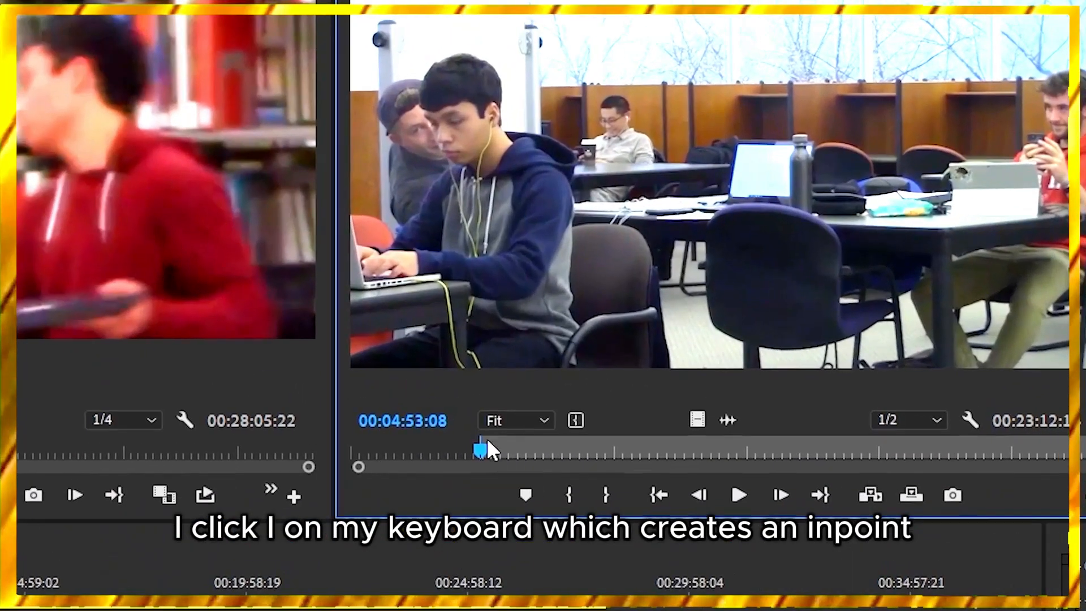
pyautogui.moveTo(778, 333); pyautogui.dragTo(784, 334)
pyautogui.moveTo(481, 452); pyautogui.dragTo(477, 453)
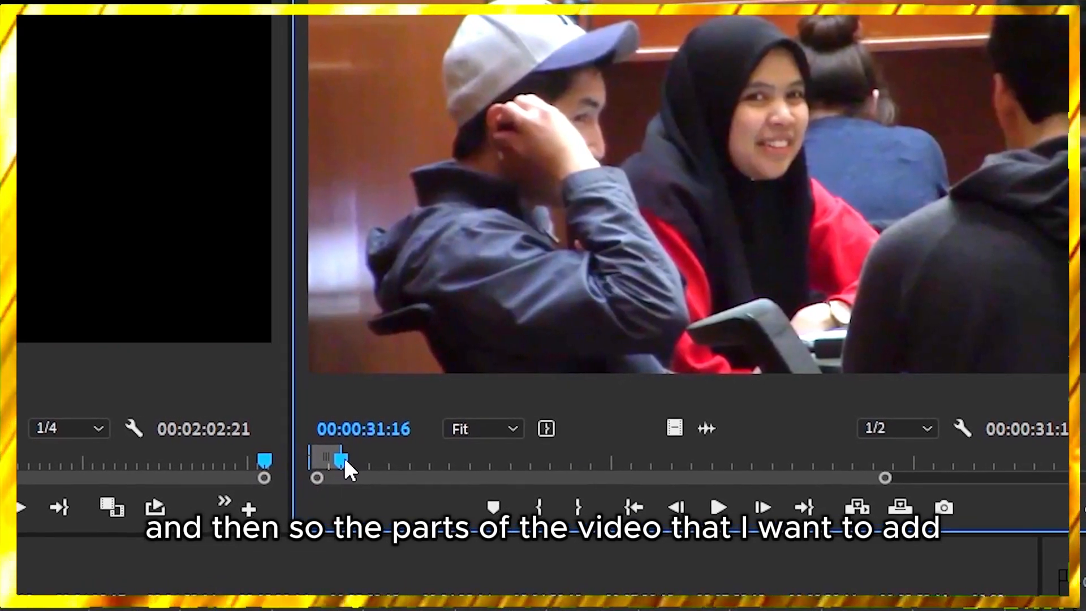
# - Mark the source video from 00:01:11:20 to 00:01:48:08 and insert that range at the end of the timeline
pyautogui.moveTo(346, 457); pyautogui.dragTo(390, 459)
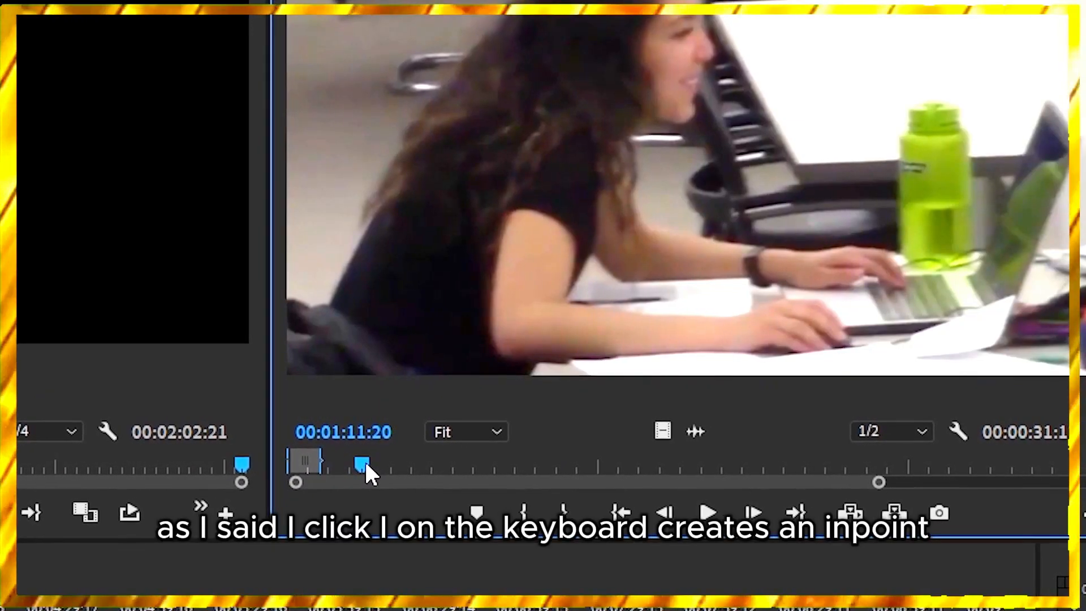
pyautogui.press('i')
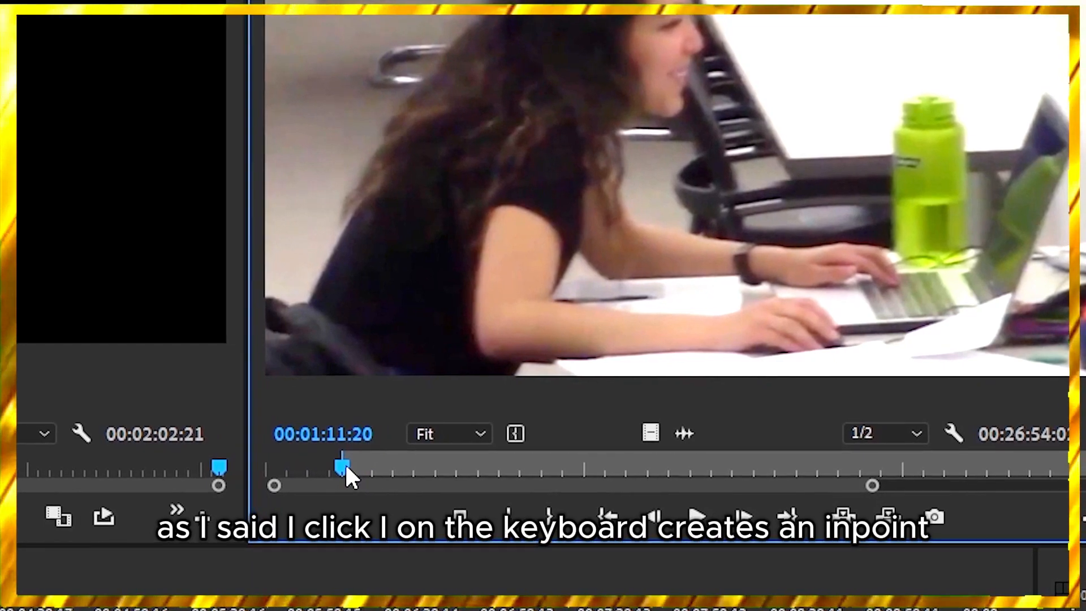
pyautogui.moveTo(351, 466); pyautogui.dragTo(372, 468)
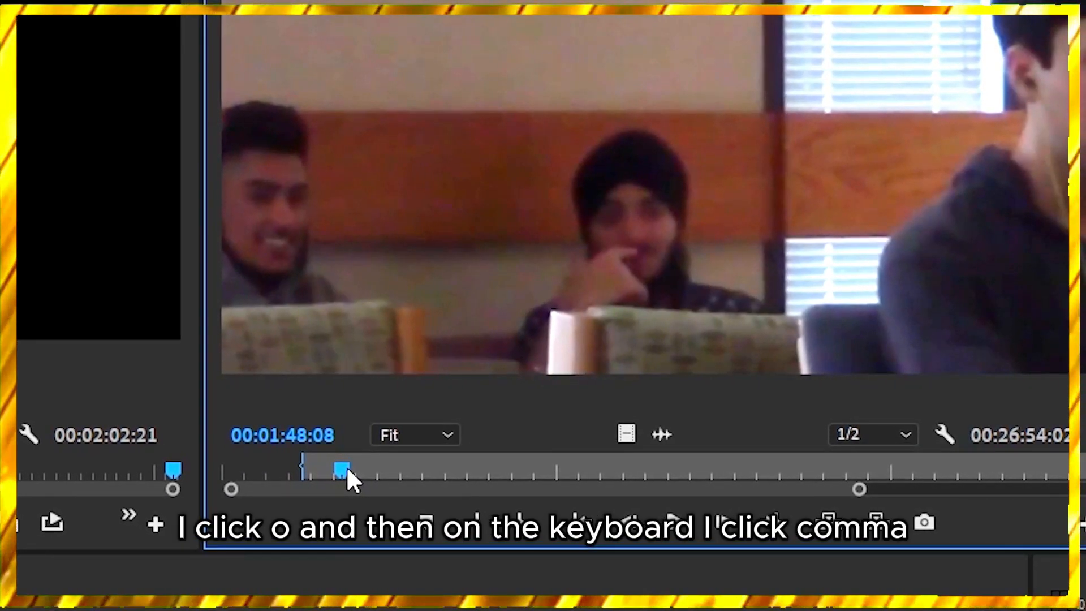
pyautogui.press('o')
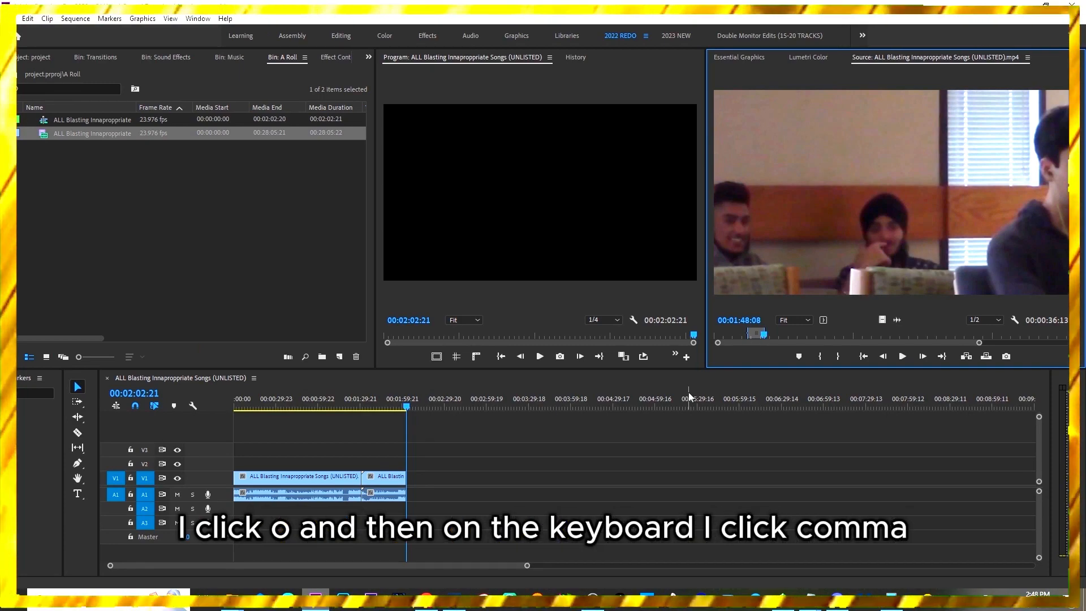
pyautogui.press(',')
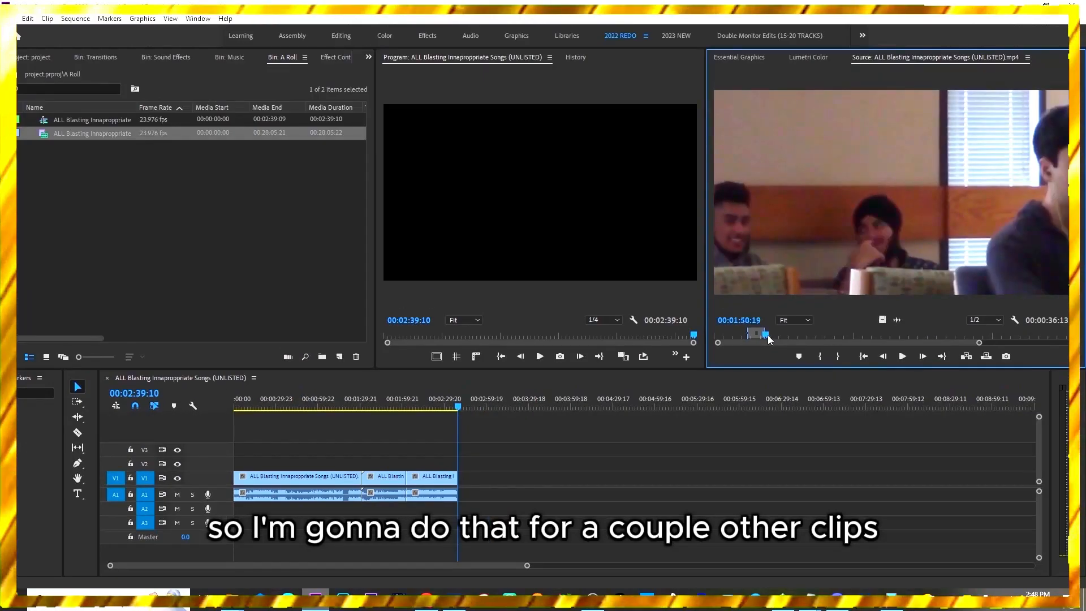
# - Mark the source video from about 00:03:36 to 00:04:21:17 and insert that range at the end of the timeline
pyautogui.moveTo(765, 334); pyautogui.dragTo(816, 334)
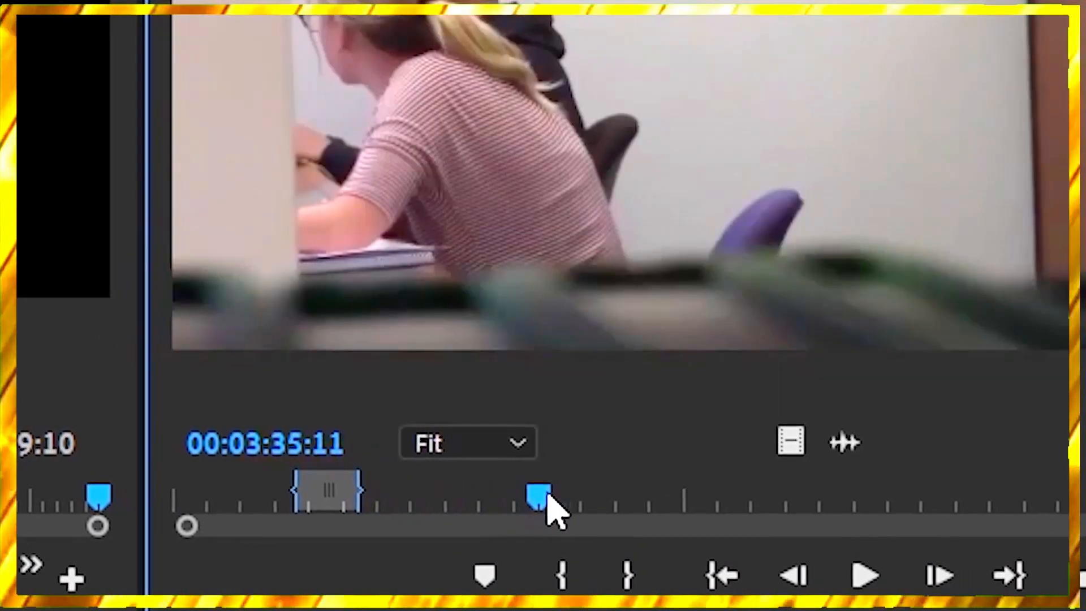
pyautogui.moveTo(552, 512); pyautogui.dragTo(586, 509)
pyautogui.press('i')
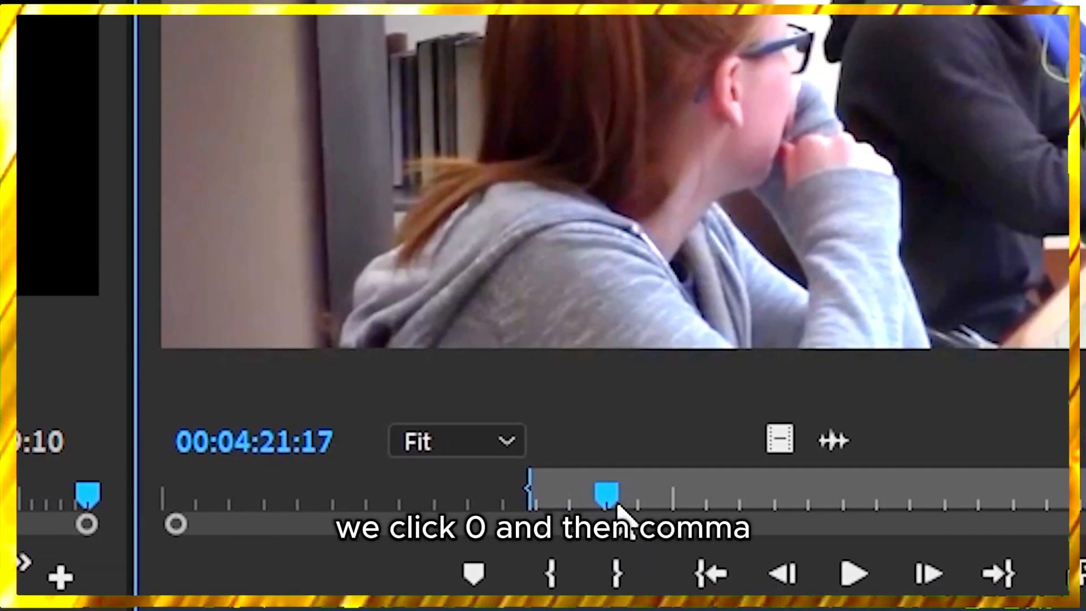
pyautogui.press('o')
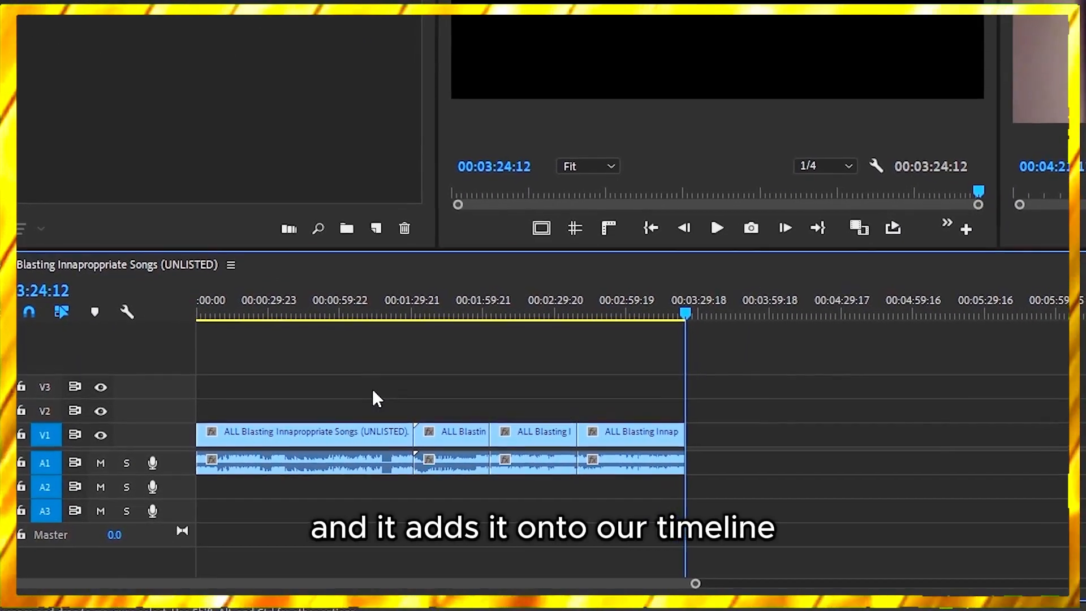
# - Cut the first timeline clip at 00:00:12:21 with the Razor tool and return to the Selection tool
pyautogui.moveTo(685, 313); pyautogui.dragTo(249, 331)
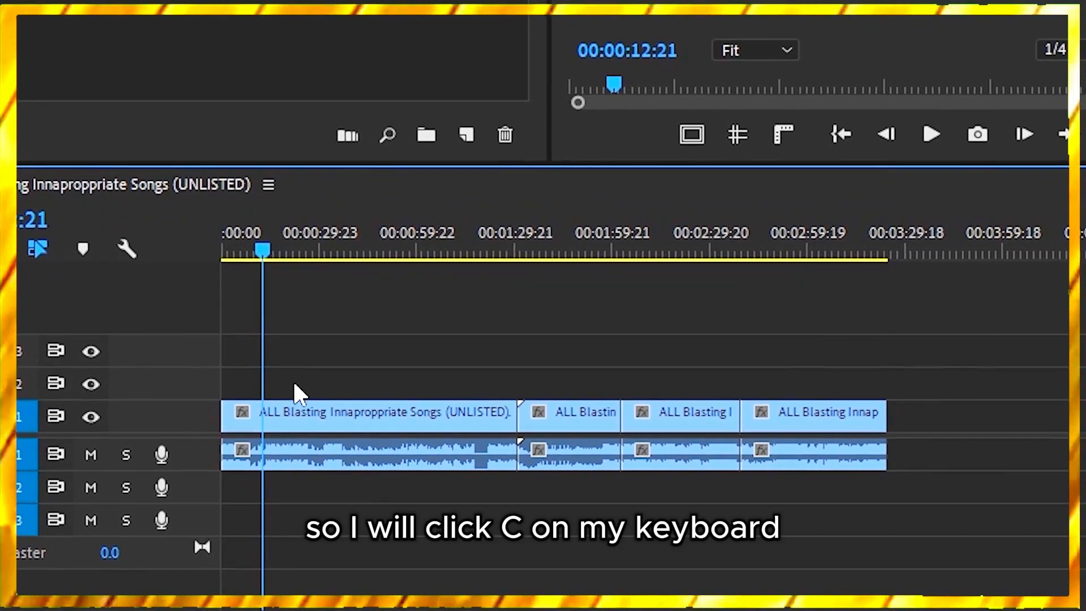
pyautogui.press('c')
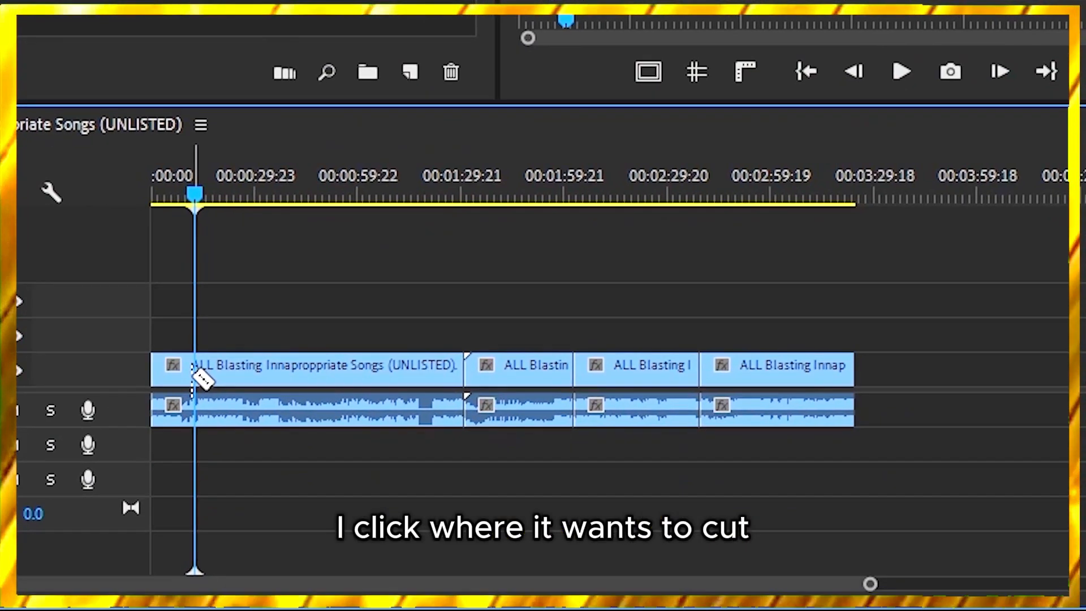
pyautogui.click(254, 480)
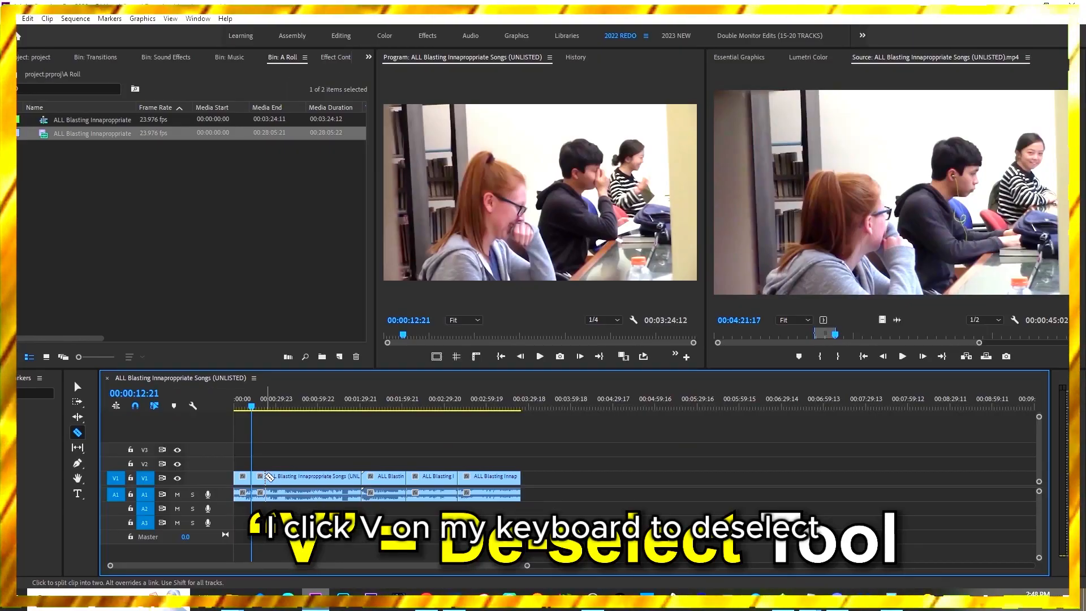
pyautogui.press('v')
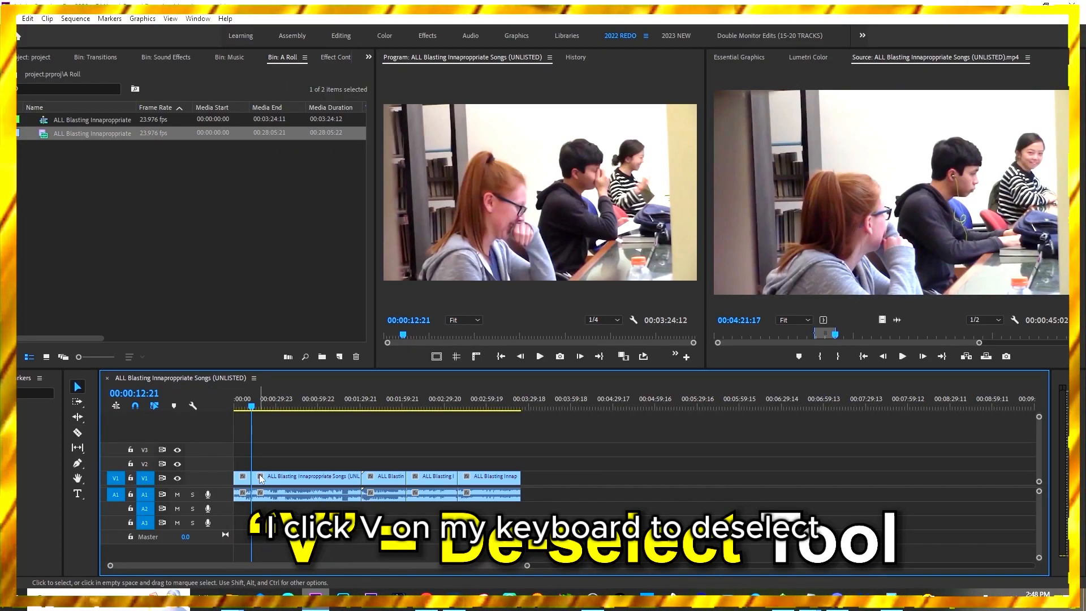
# - Add an opacity keyframe of 50% at the very start of the first short clip in the timeline
pyautogui.press('=')
pyautogui.press('=')
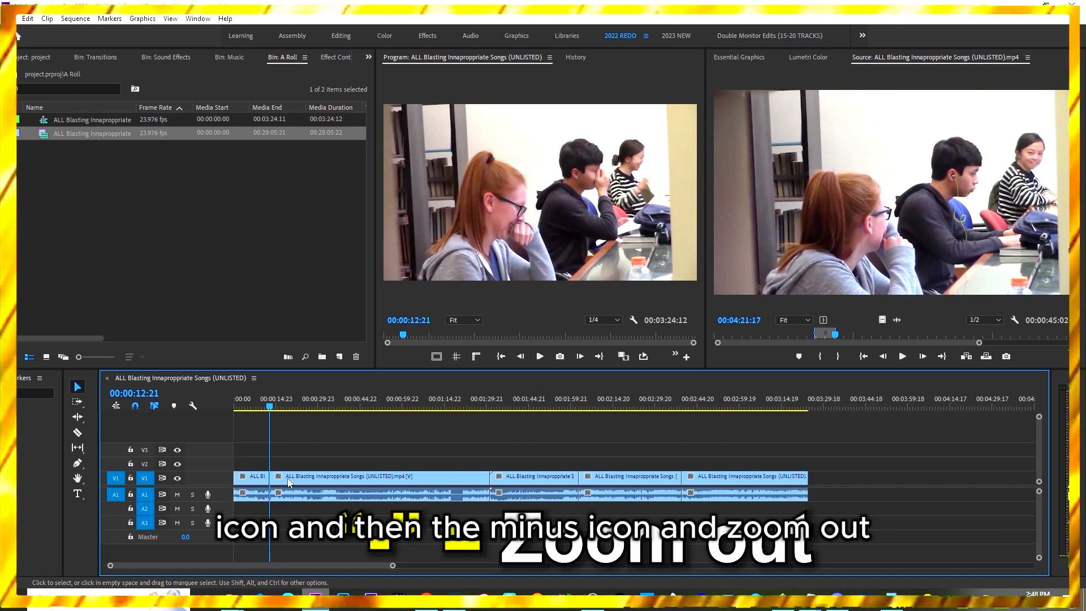
pyautogui.press('=')
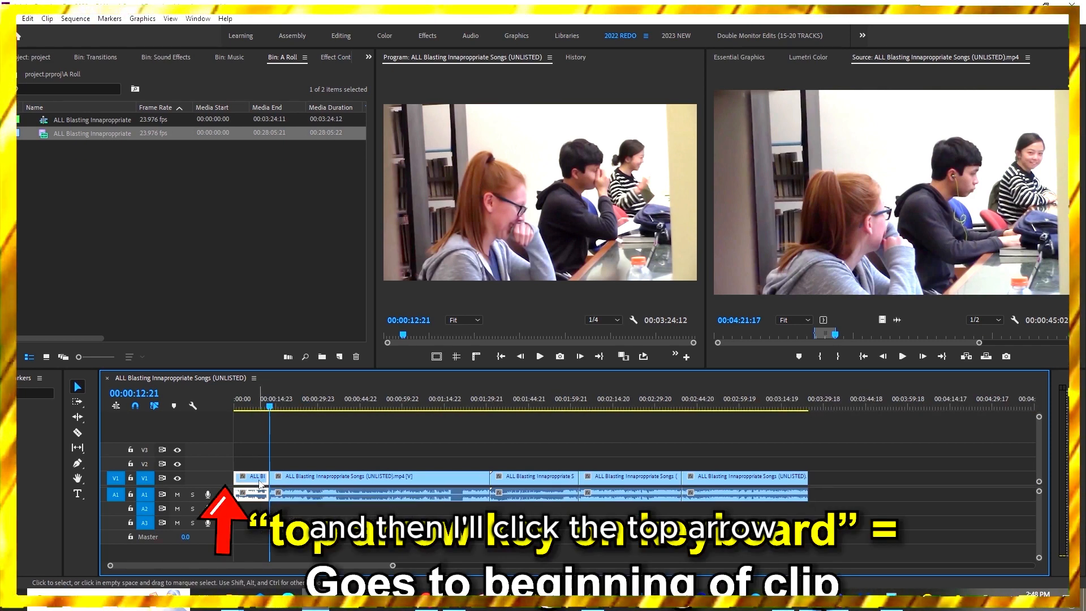
pyautogui.press('Up')
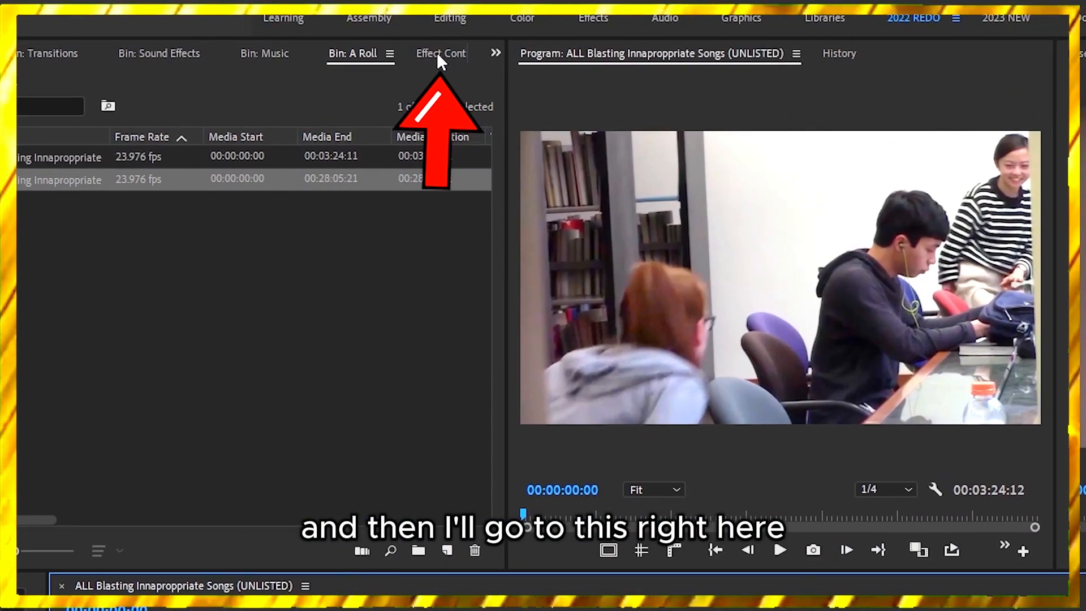
pyautogui.click(334, 58)
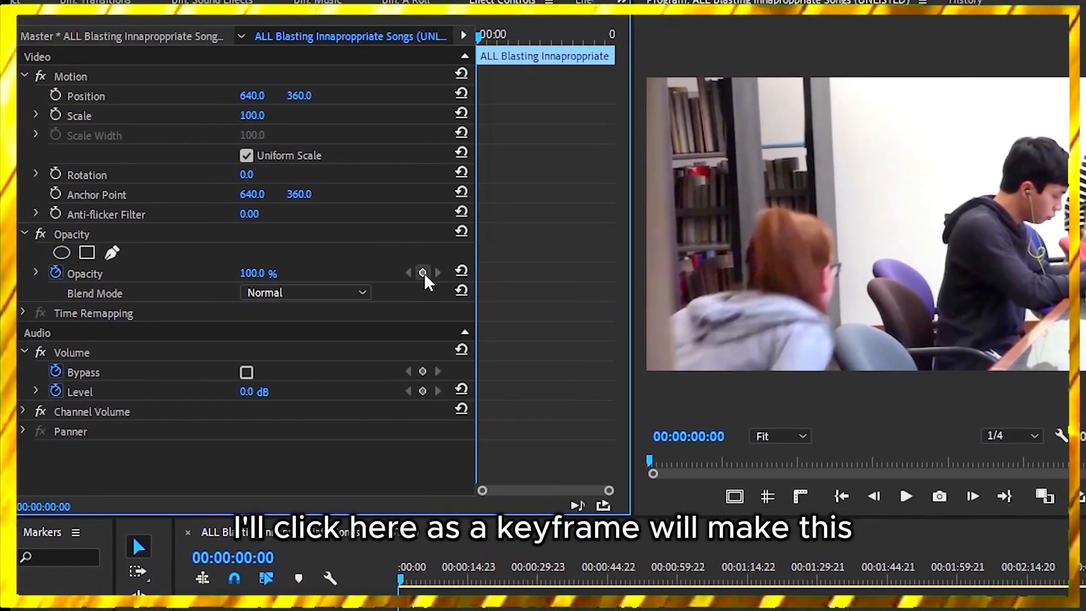
pyautogui.click(341, 335)
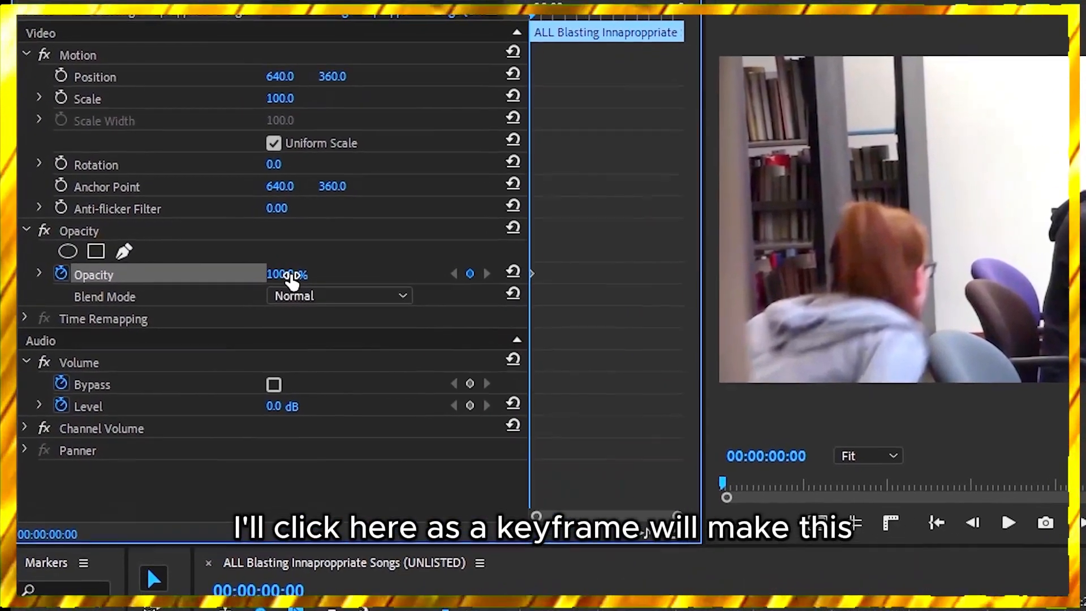
pyautogui.click(263, 272)
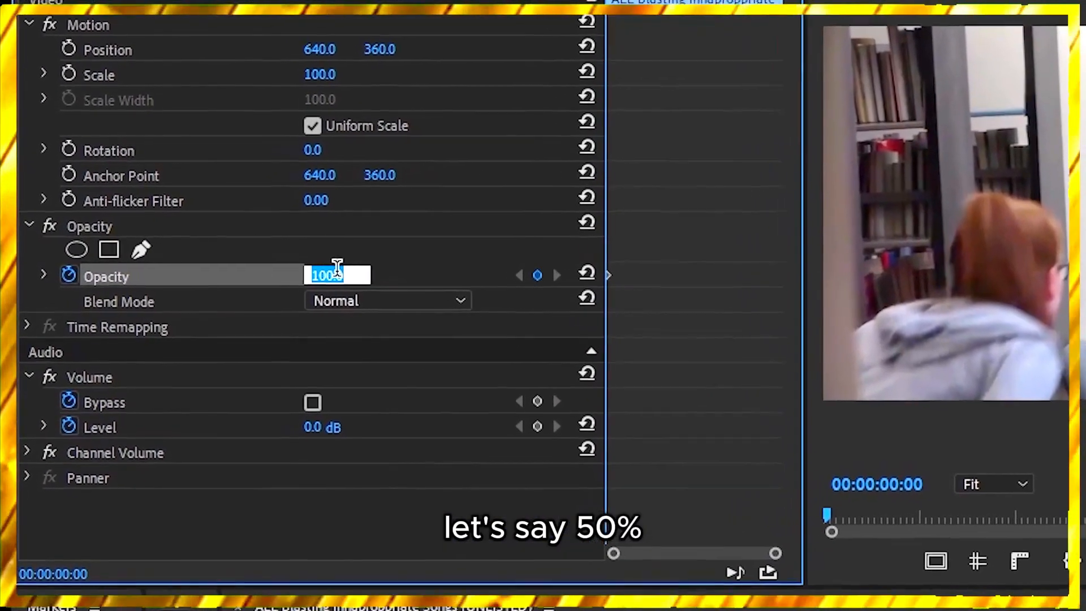
pyautogui.write('50')
pyautogui.press('Return')
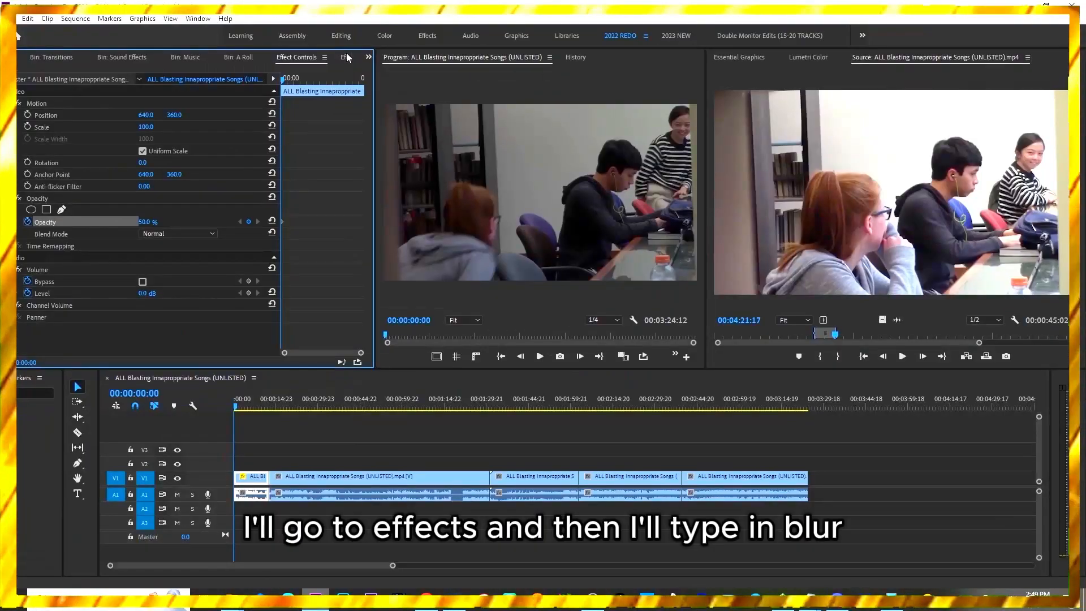
# - Search the effects for "blur" and apply the Gaussian Blur 150 preset to the first short clip in the timeline
pyautogui.click(345, 58)
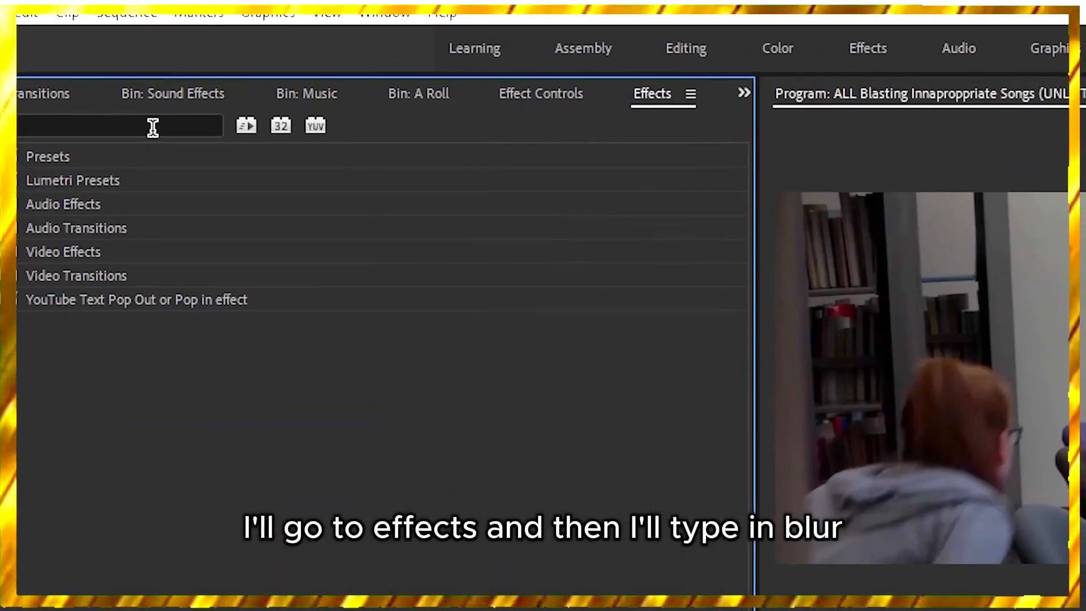
pyautogui.click(88, 74)
pyautogui.write('bliu')
pyautogui.press('BackSpace')
pyautogui.press('BackSpace')
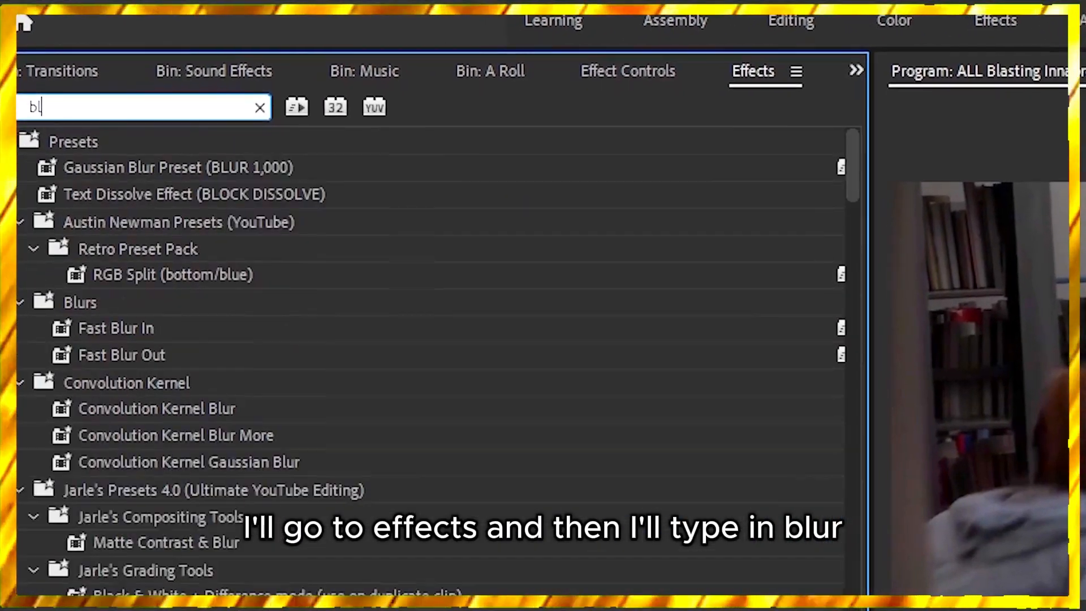
pyautogui.write('ur')
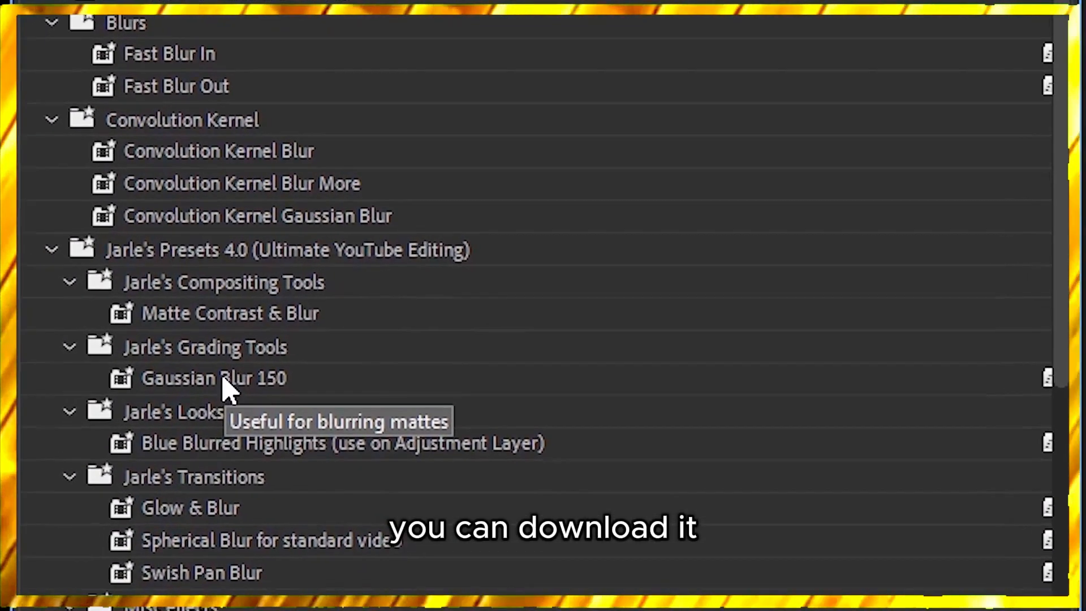
pyautogui.click(229, 376)
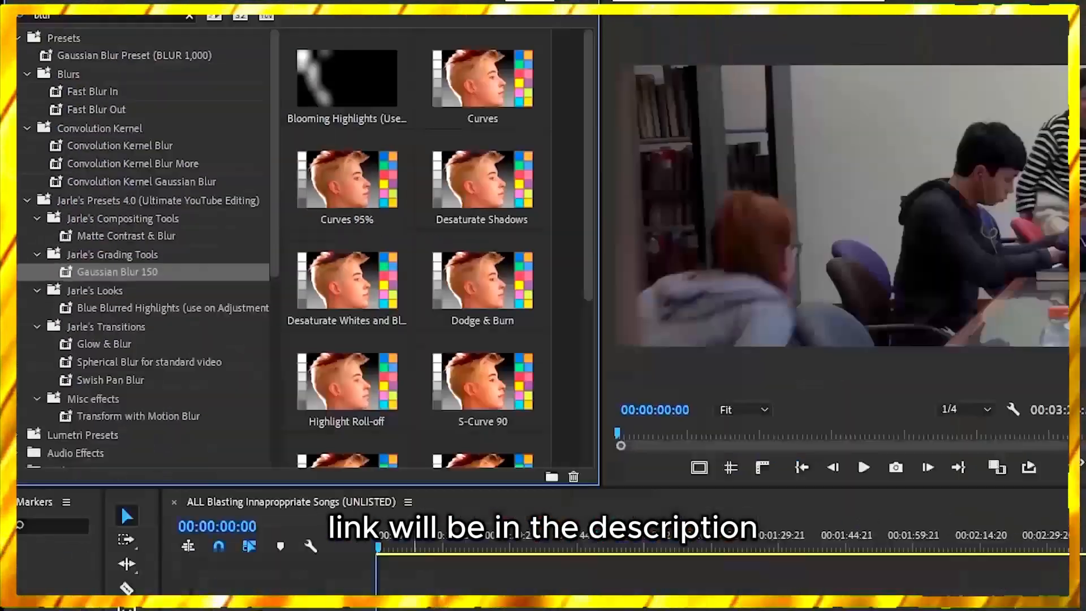
pyautogui.moveTo(117, 272); pyautogui.dragTo(257, 483)
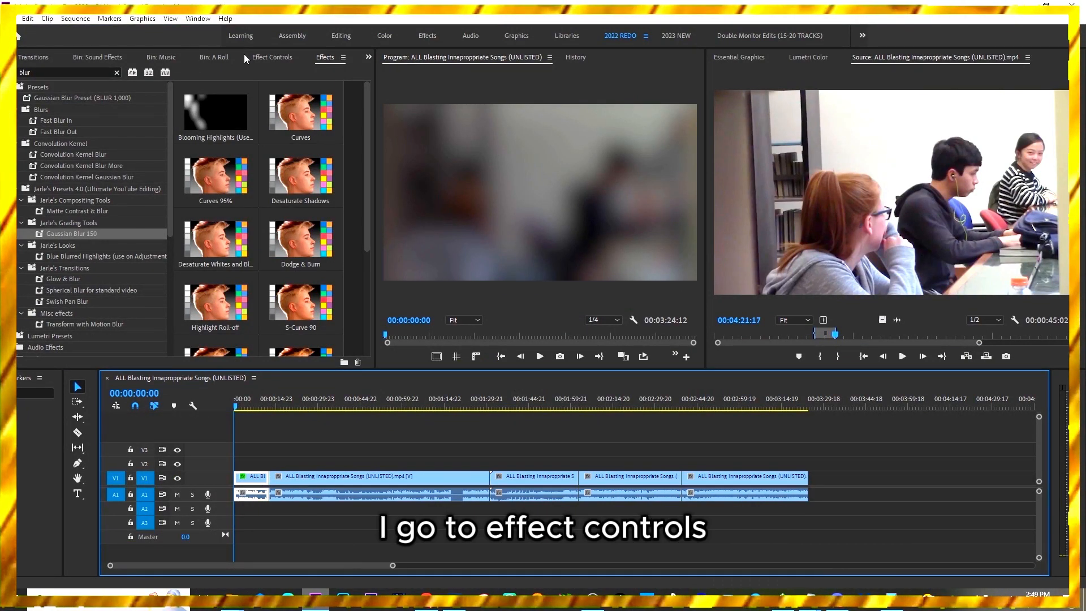
# - Set the Gaussian Blur's blurriness on the first short clip to 50
pyautogui.click(270, 56)
pyautogui.click(155, 281)
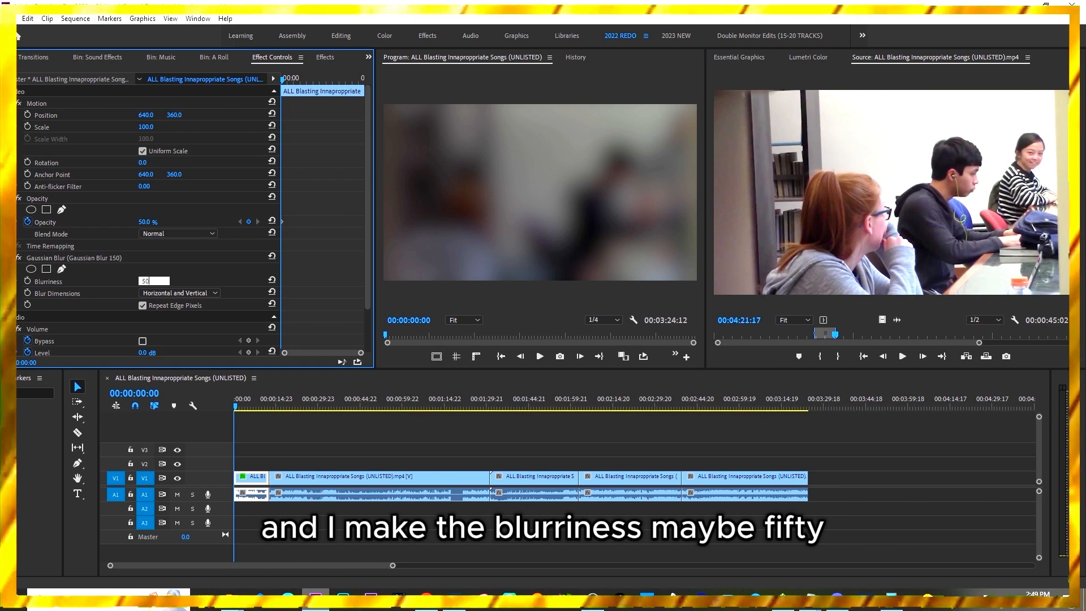
pyautogui.write('50')
pyautogui.press('Return')
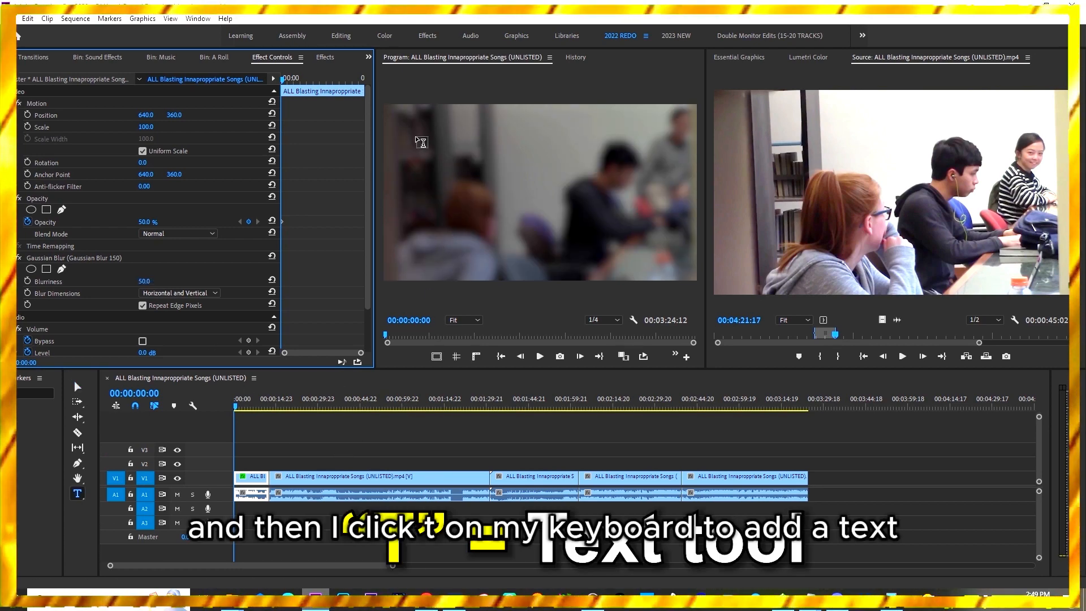
# - Draw a text box across the middle of the program picture with the Type tool and enter "INTRODUCTION"
pyautogui.moveTo(672, 249); pyautogui.dragTo(677, 249)
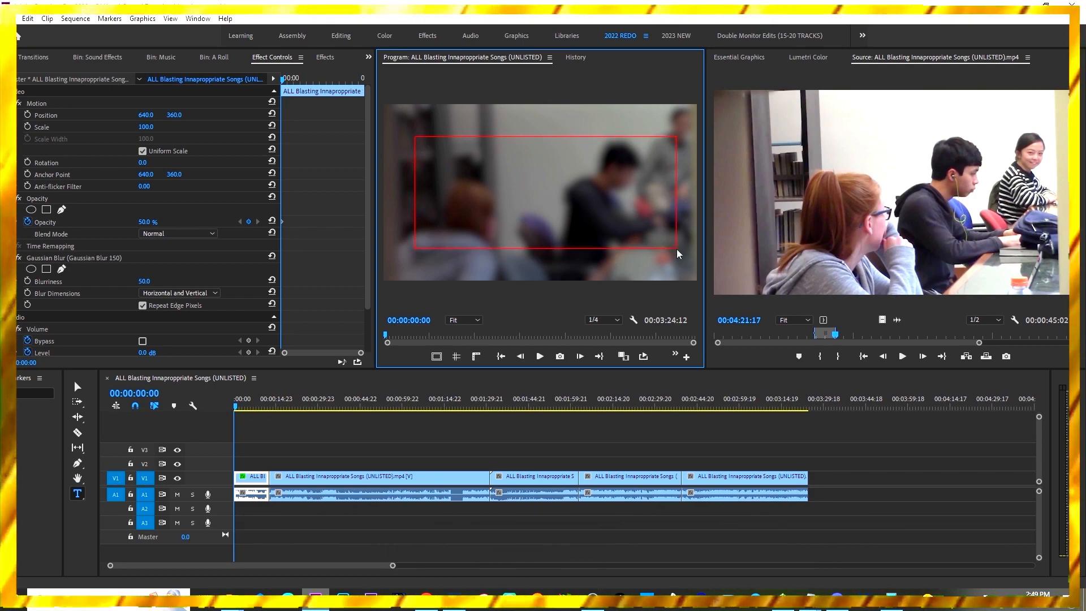
pyautogui.write('INTRODUCTION')
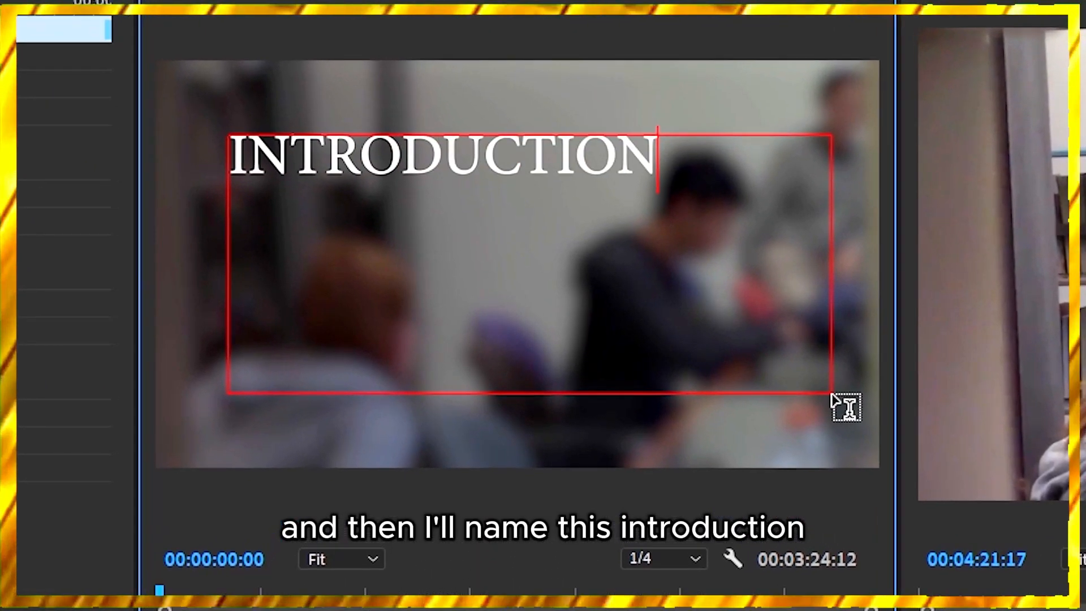
# - Center-align the whole INTRODUCTION text and set its font style to Bold
pyautogui.hotkey('ctrl', 'a')
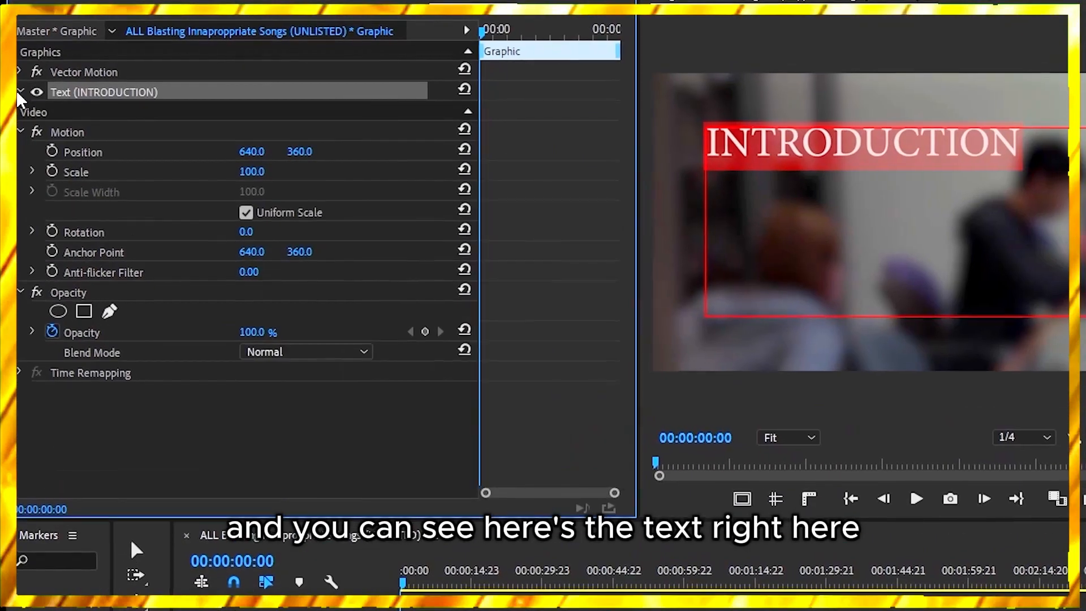
pyautogui.click(7, 115)
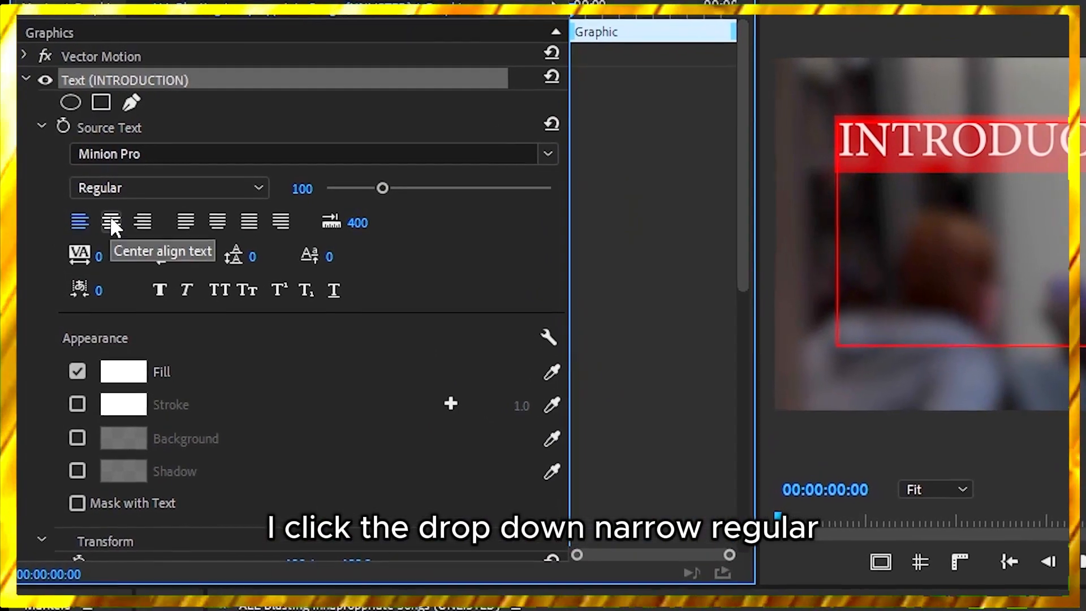
pyautogui.click(108, 219)
pyautogui.click(167, 190)
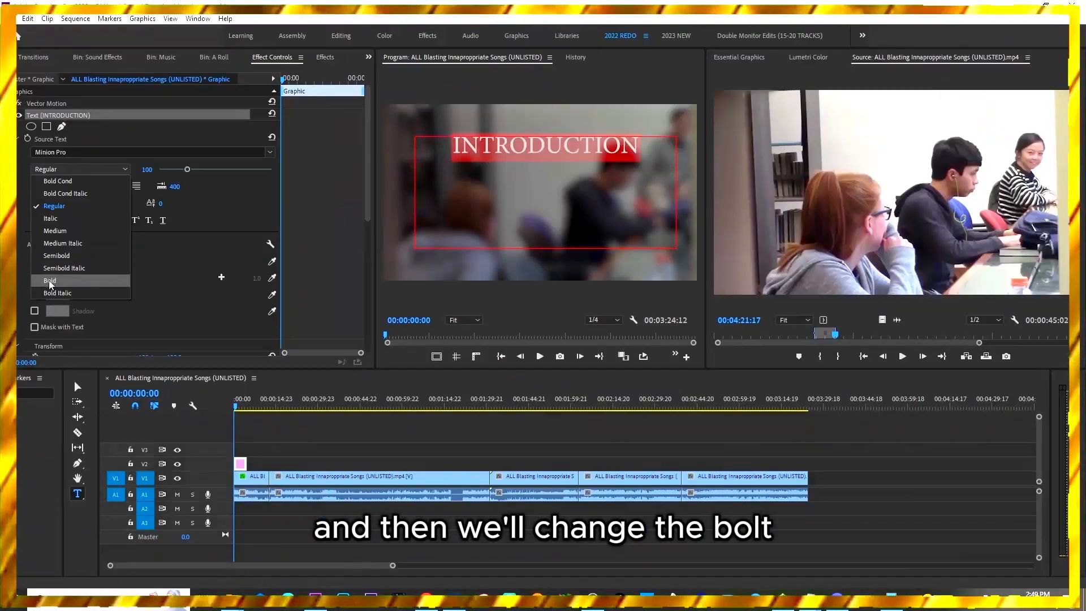
pyautogui.click(117, 437)
# - Move the INTRODUCTION title down to the center of the frame using its Vector Motion and deselect it
pyautogui.click(47, 103)
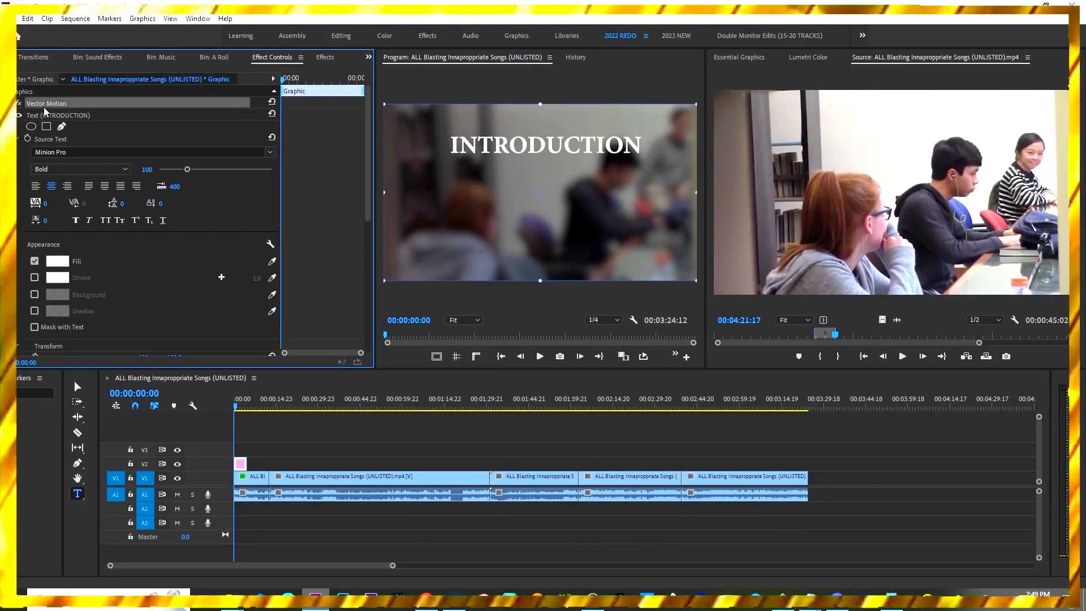
pyautogui.moveTo(565, 159); pyautogui.dragTo(568, 204)
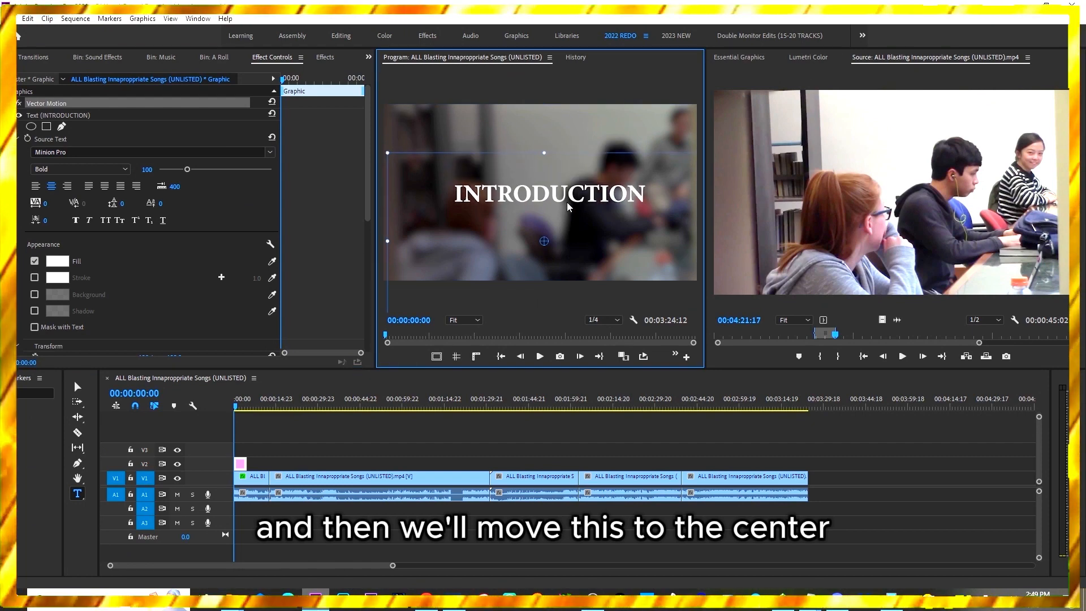
pyautogui.click(246, 423)
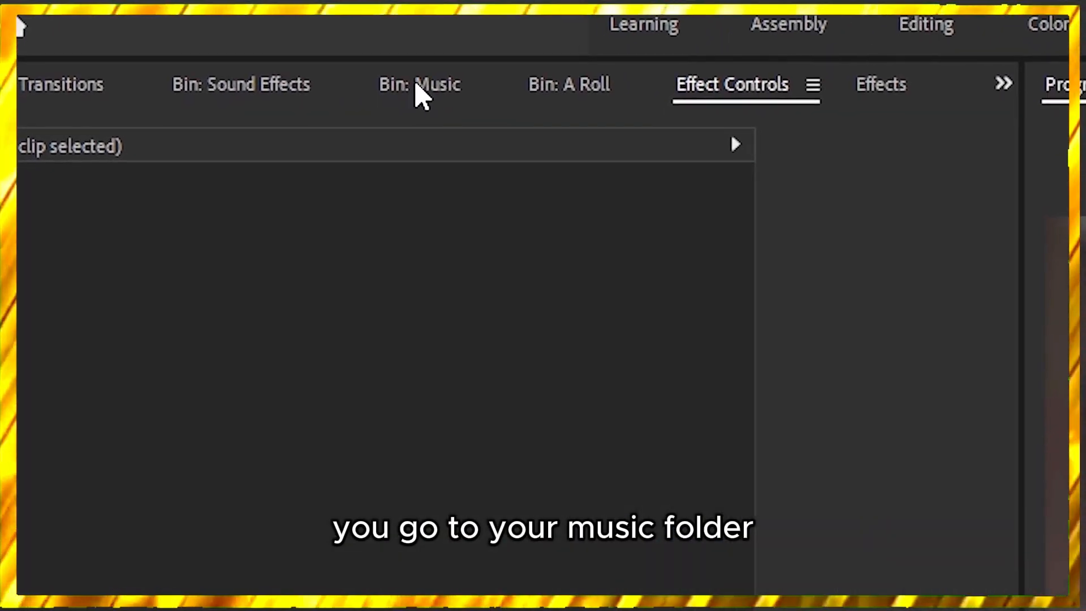
# - Place the Audio Hertz - Mission to Mars music on track A2 at the sequence start and set its volume level to -10 dB
pyautogui.click(421, 90)
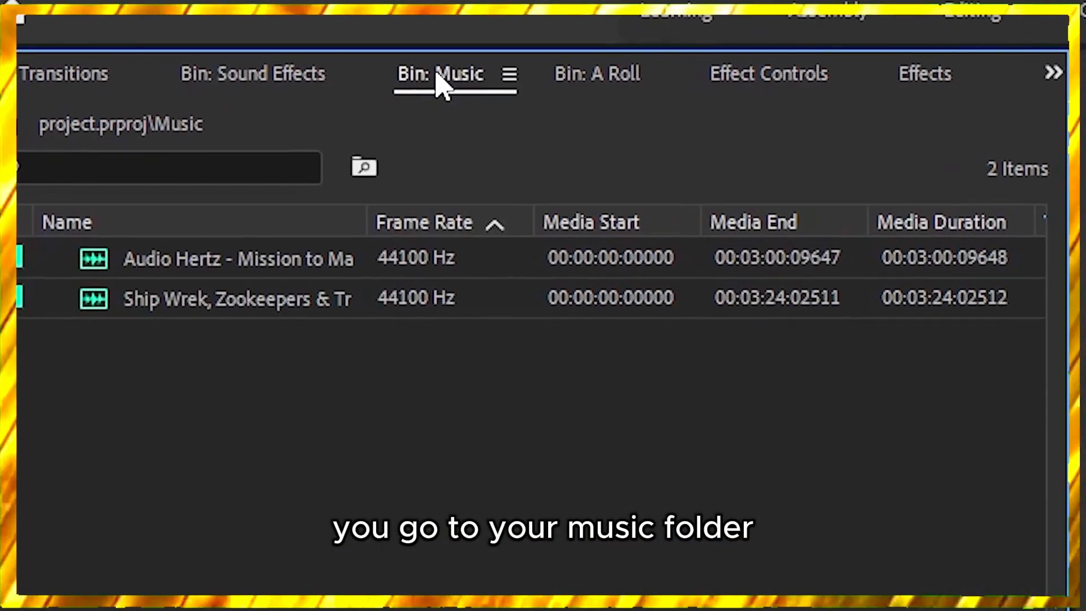
pyautogui.moveTo(358, 249); pyautogui.dragTo(331, 455)
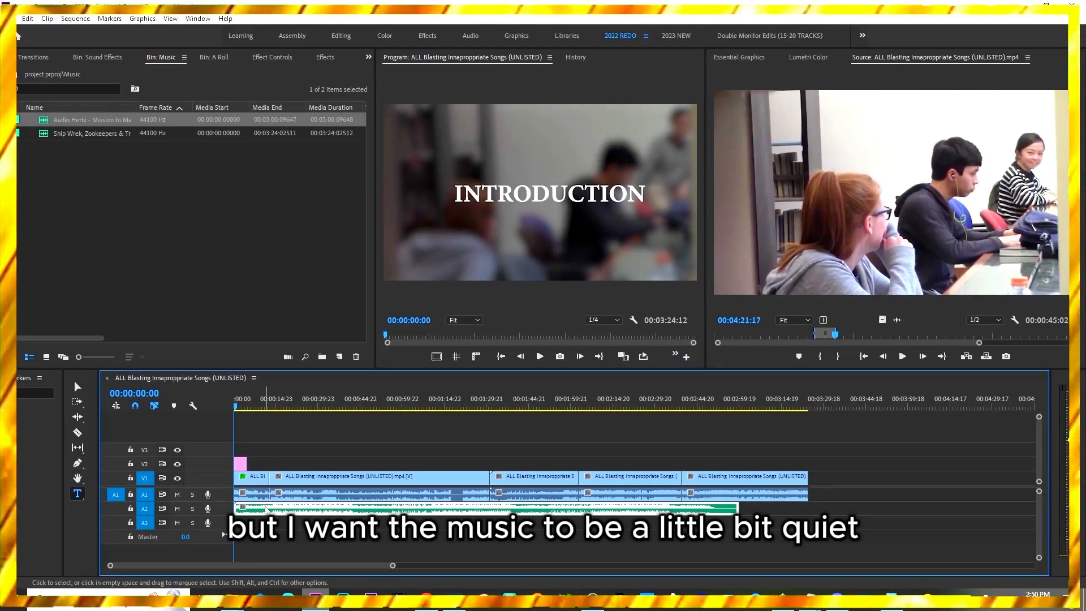
pyautogui.click(272, 57)
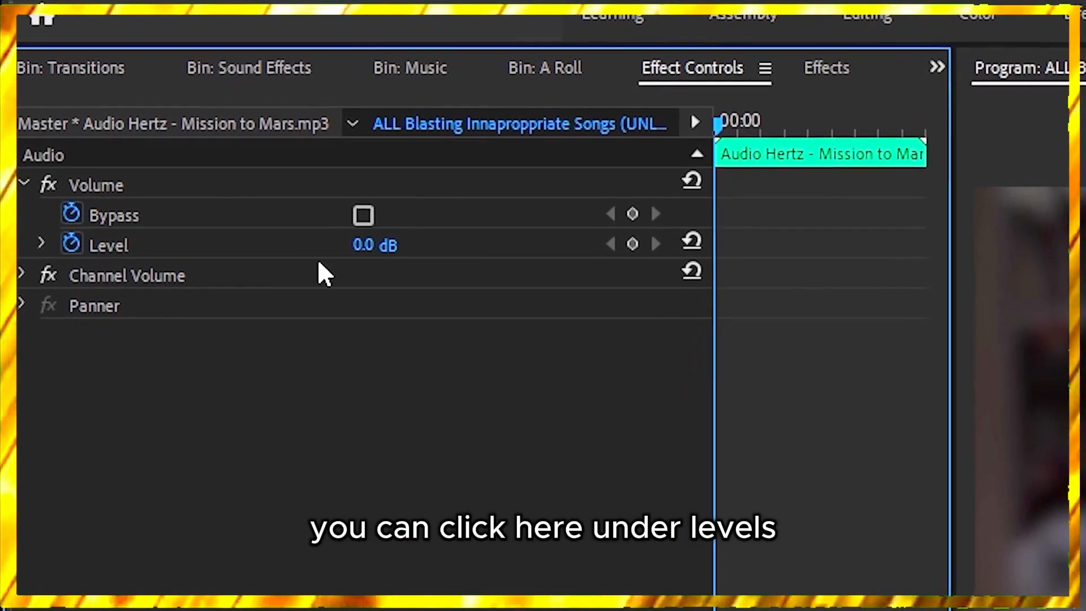
pyautogui.click(356, 244)
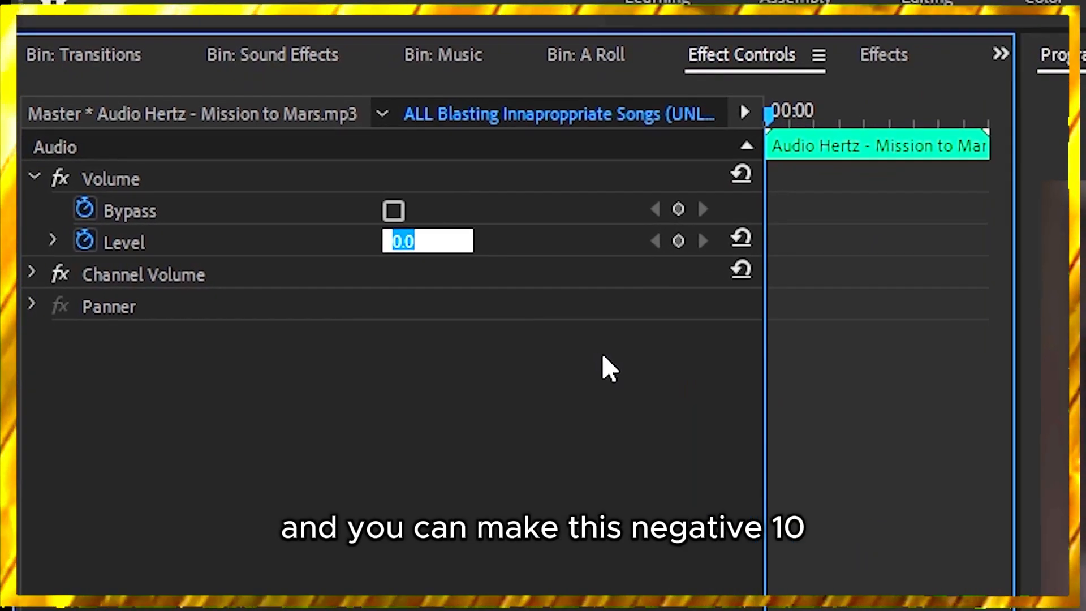
pyautogui.write('-')
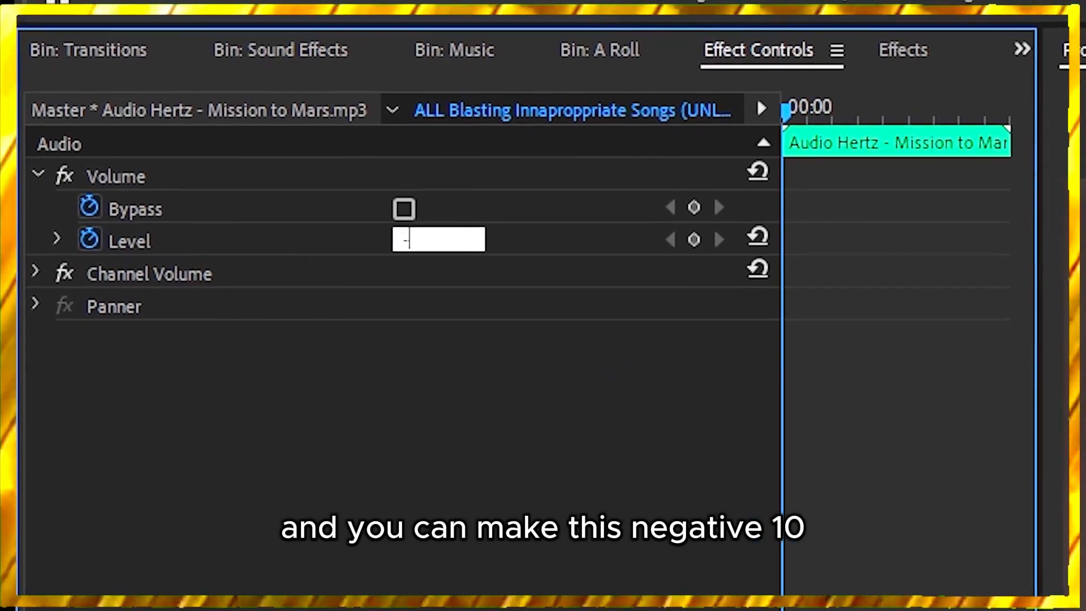
pyautogui.write('10')
pyautogui.press('Return')
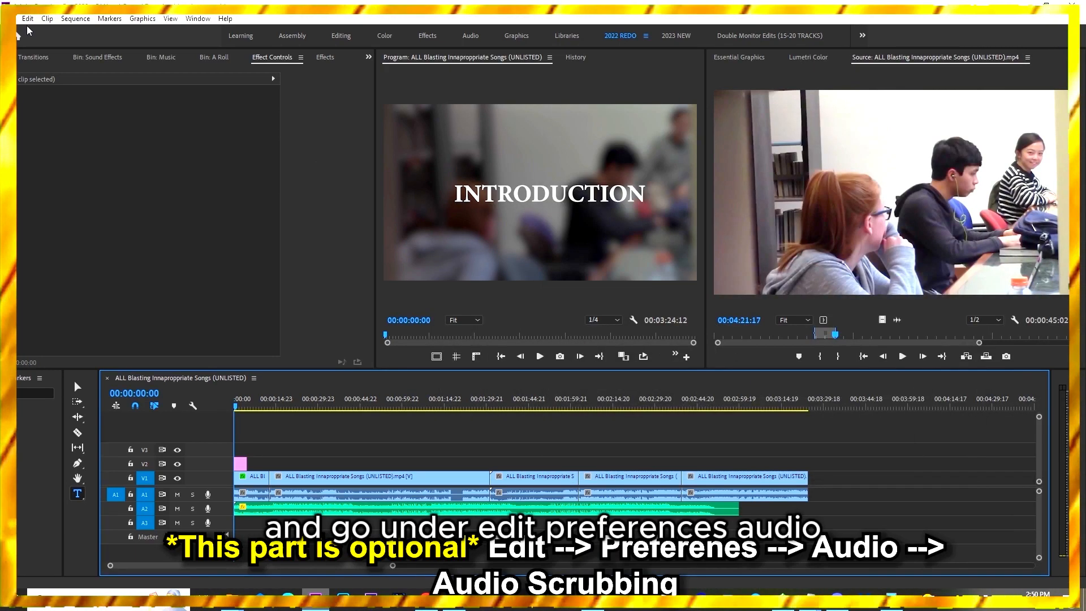
# - View the audio scrubbing option in the Audio preferences and close the dialog
pyautogui.click(28, 20)
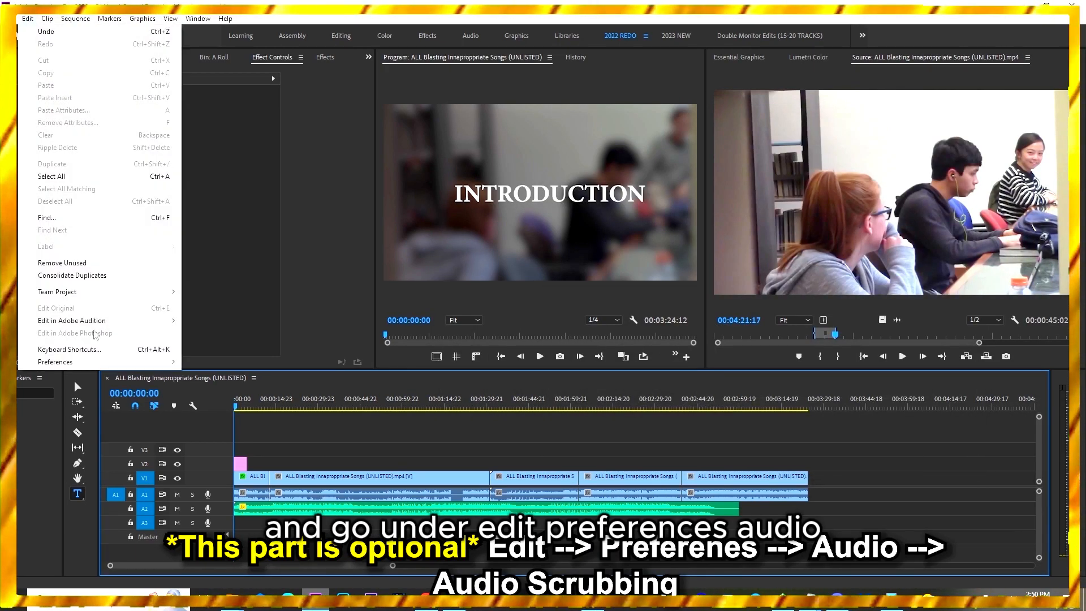
pyautogui.moveTo(113, 362)
pyautogui.click(199, 375)
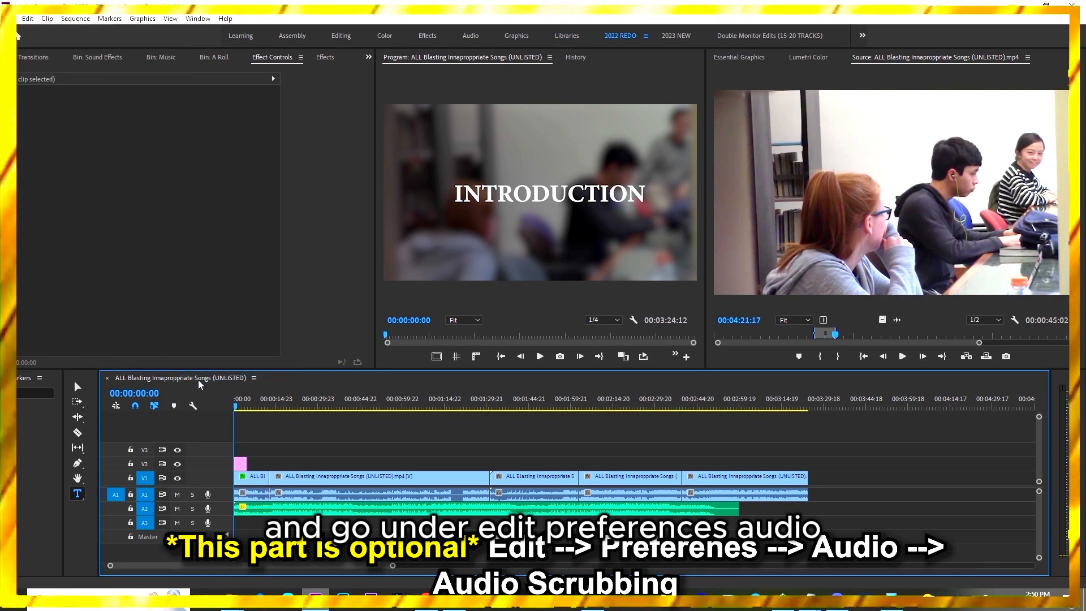
pyautogui.click(229, 162)
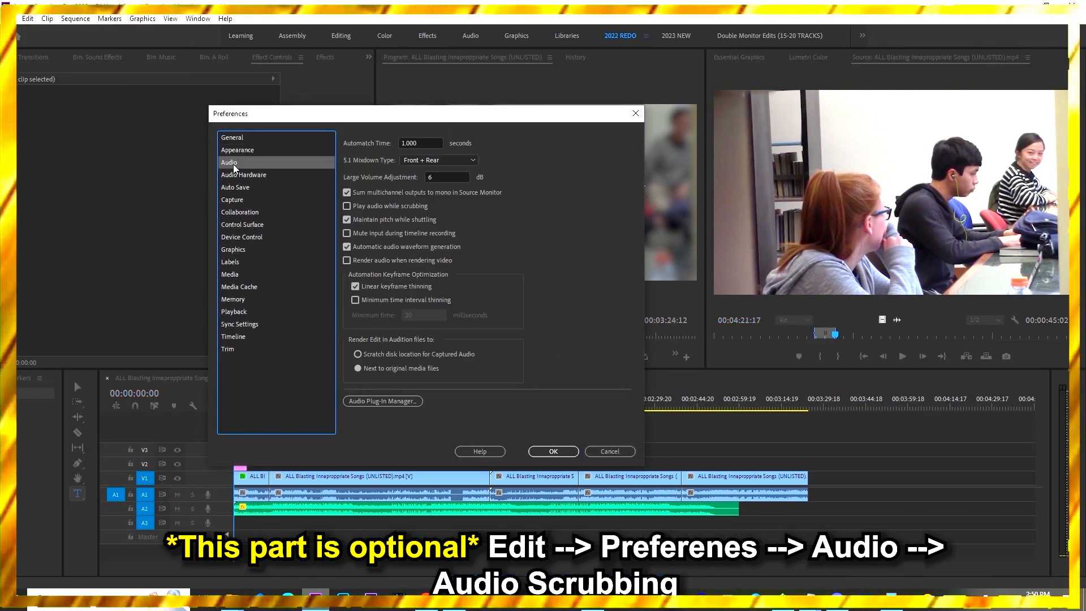
pyautogui.click(541, 455)
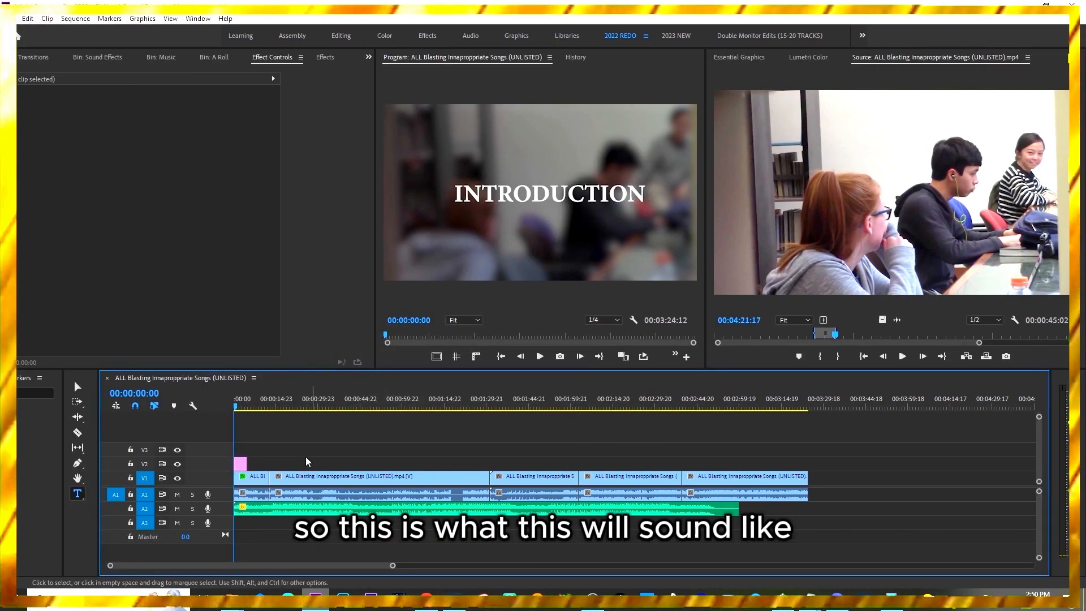
# - Play the first few seconds of the sequence to hear the music with the clip's own audio
pyautogui.press('space')
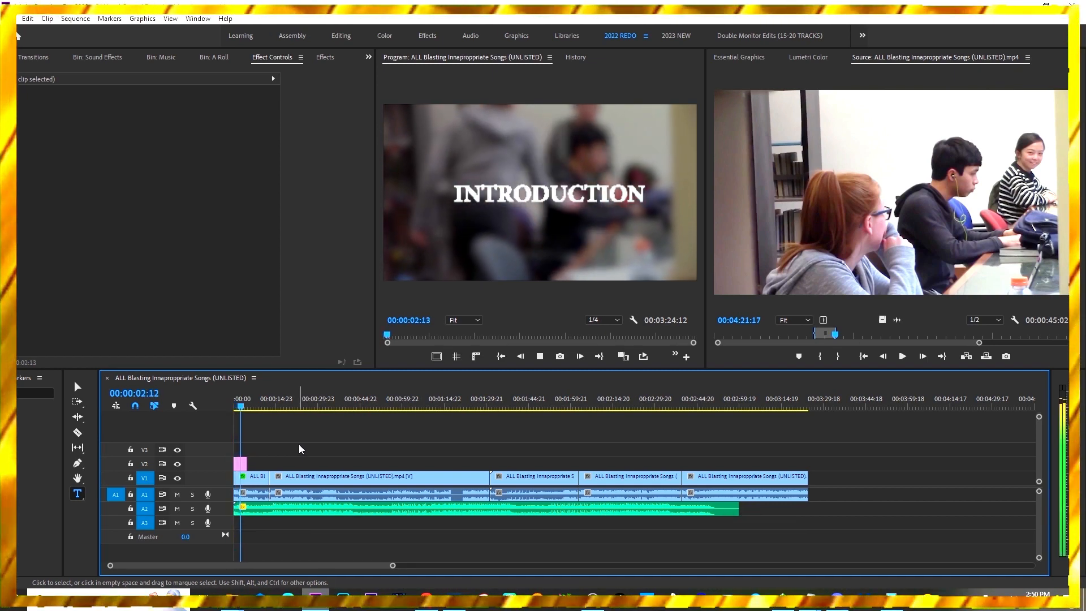
pyautogui.press('space')
# - Set the first short clip's volume level to -300 dB and move its level keyframe to the very start of the clip
pyautogui.press('=')
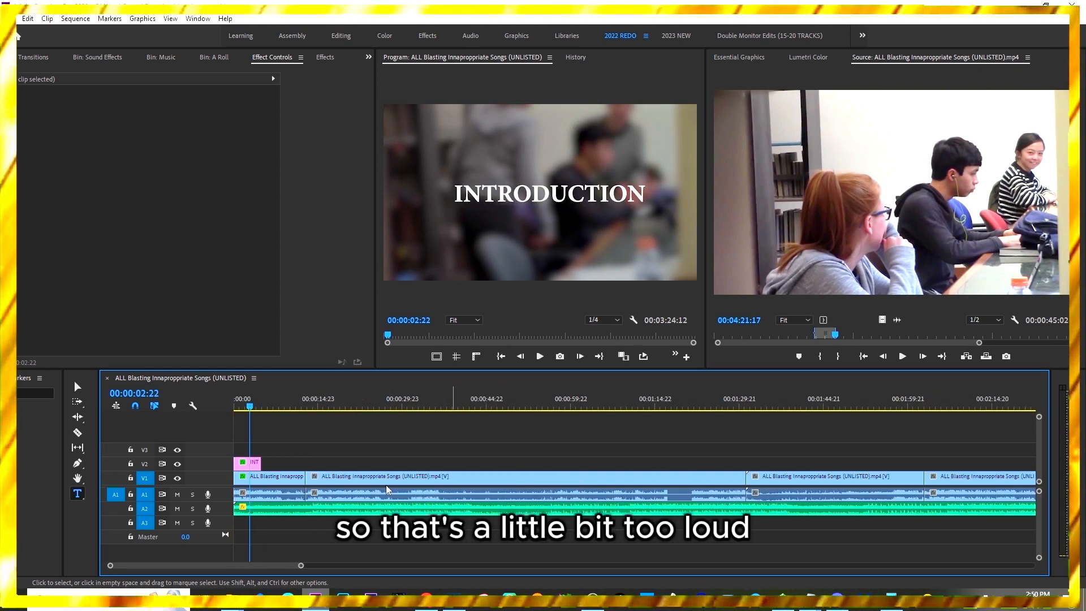
pyautogui.click(281, 495)
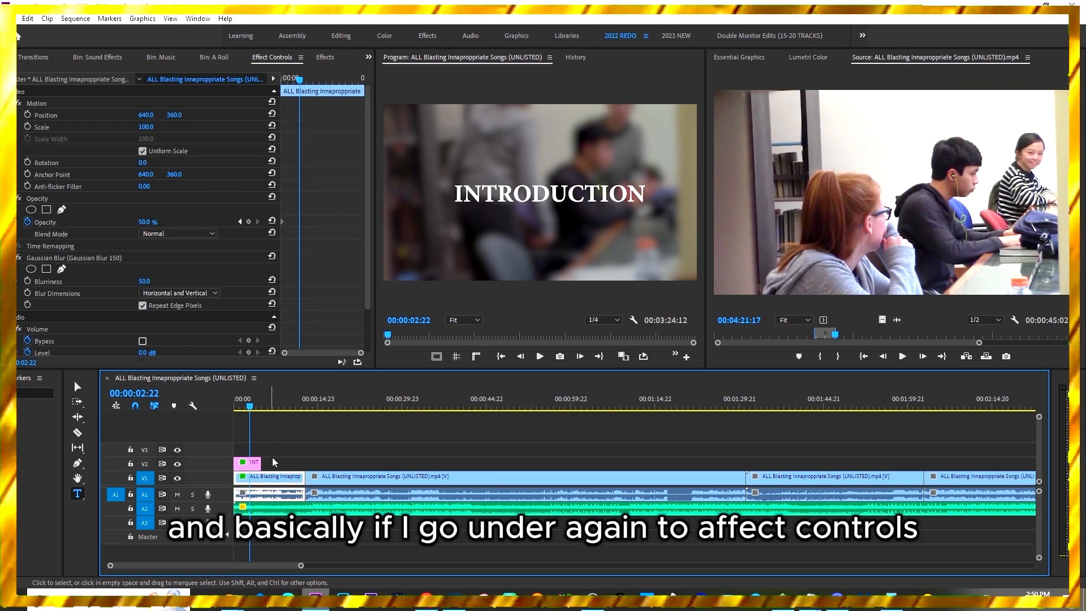
pyautogui.scroll(-2, 148, 294)
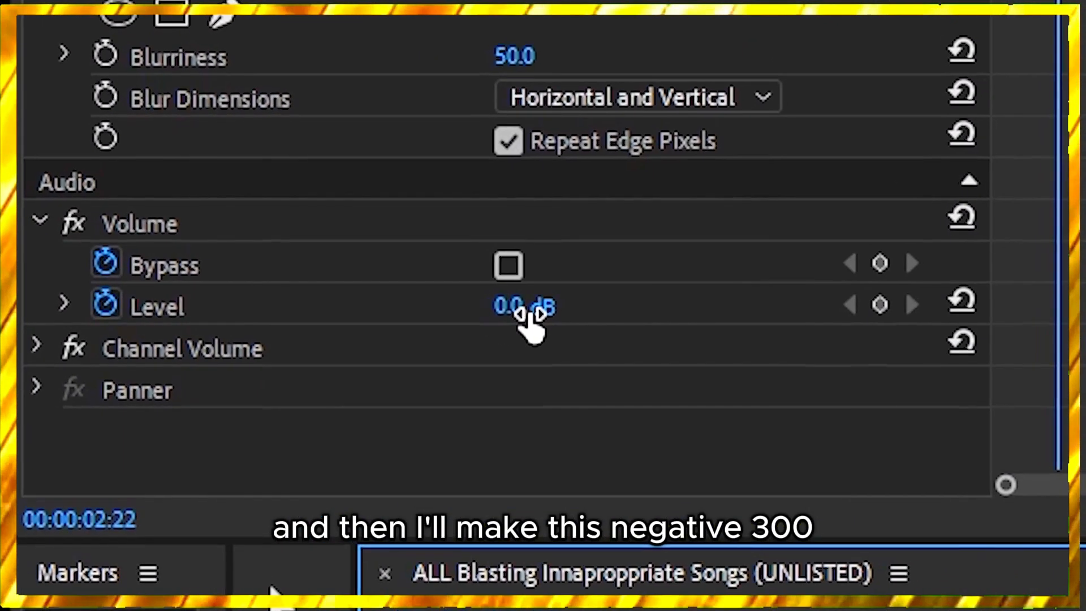
pyautogui.click(146, 303)
pyautogui.write('-')
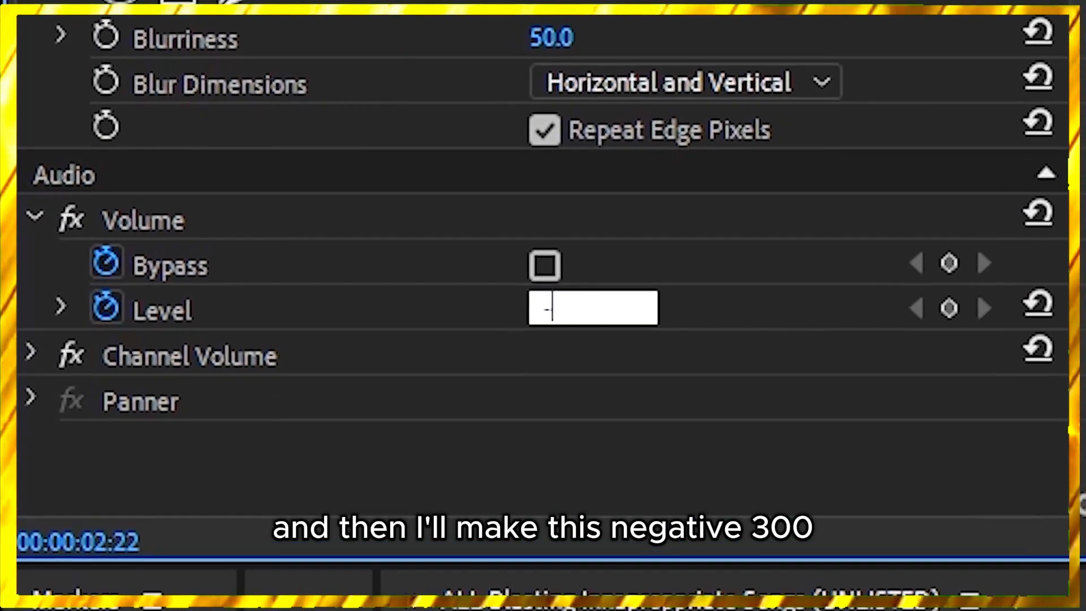
pyautogui.write('300')
pyautogui.press('Return')
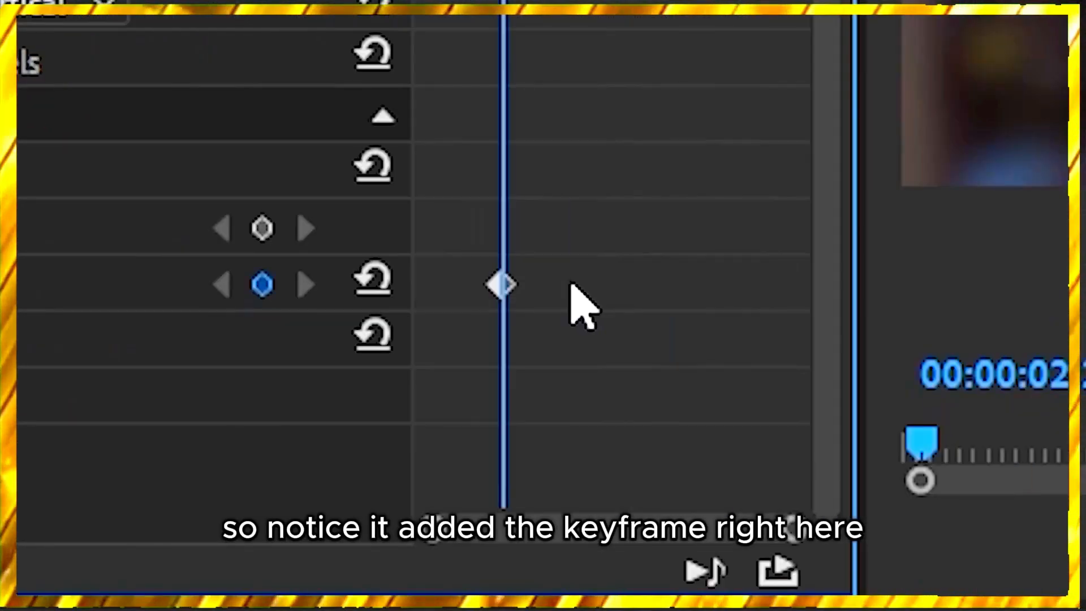
pyautogui.moveTo(498, 285); pyautogui.dragTo(348, 302)
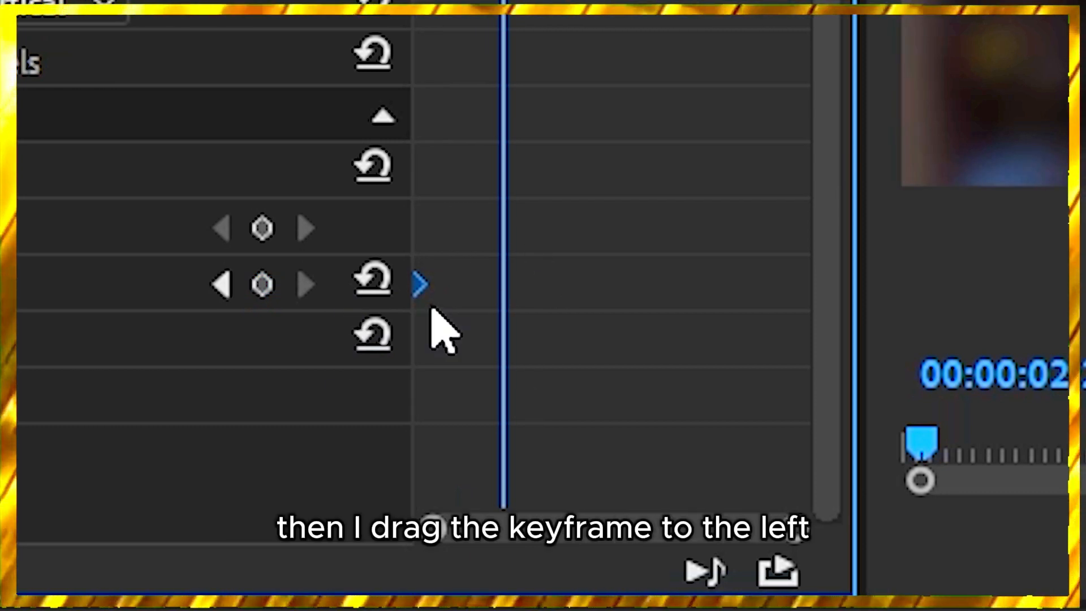
pyautogui.moveTo(498, 284); pyautogui.dragTo(397, 305)
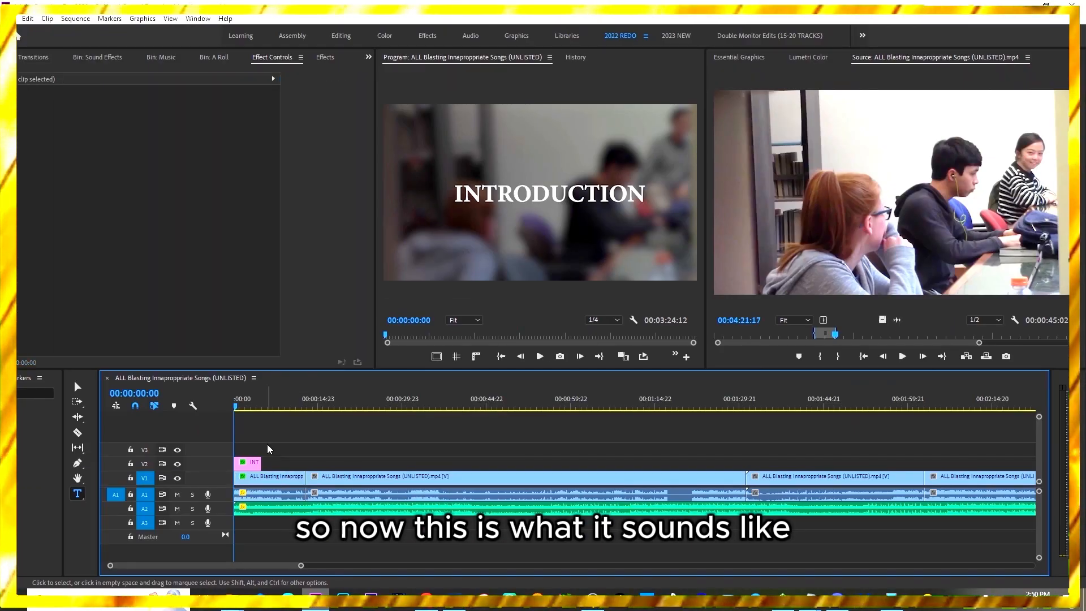
# - Play the start of the sequence and cut the first V1 clip at 00:00:04:15
pyautogui.press('space')
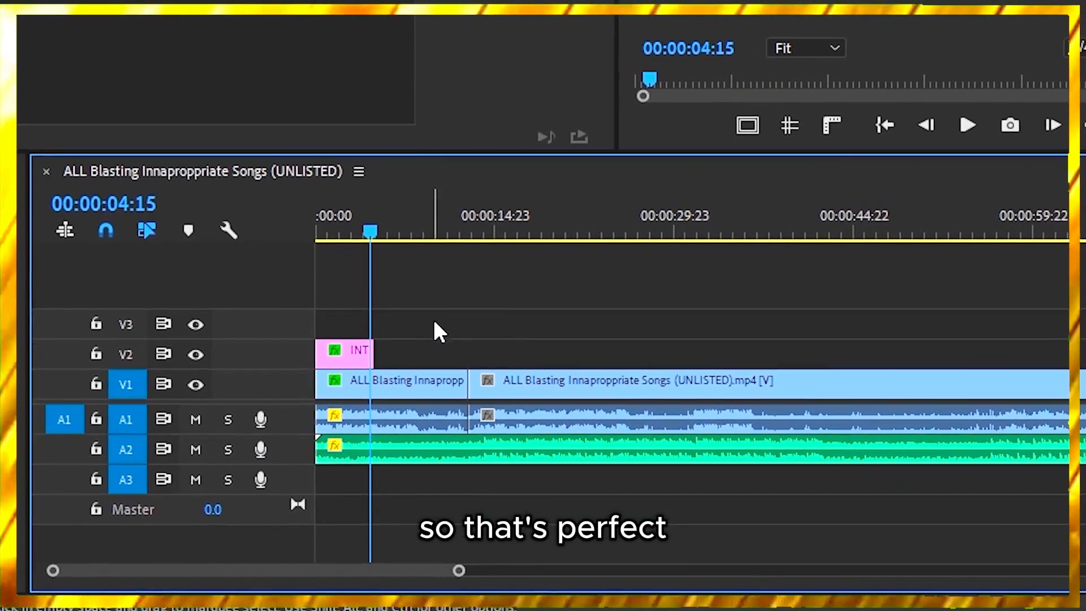
pyautogui.press('=')
pyautogui.press('c')
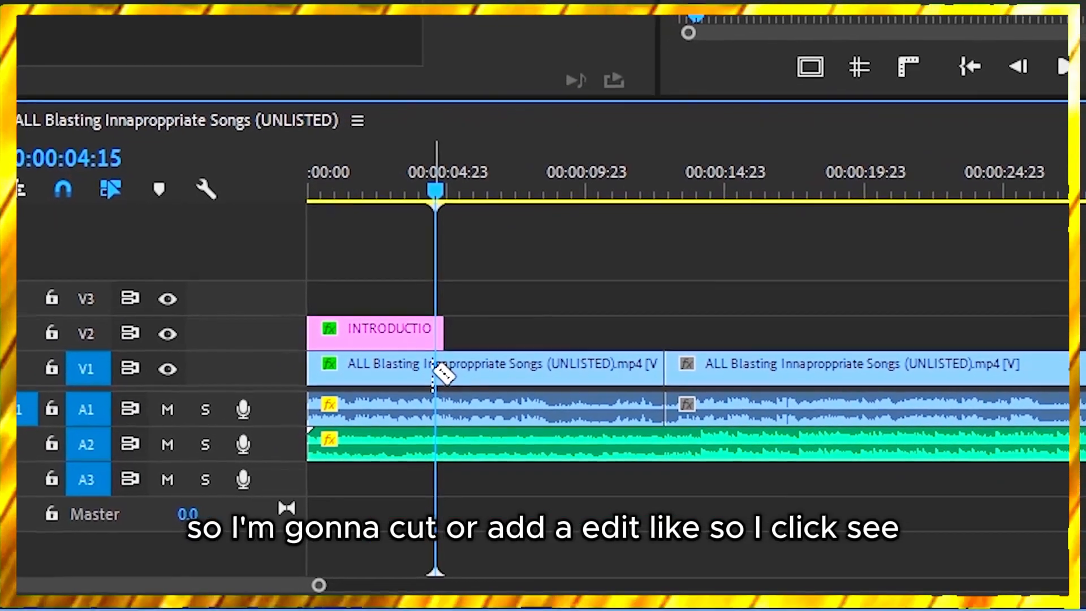
pyautogui.click(457, 371)
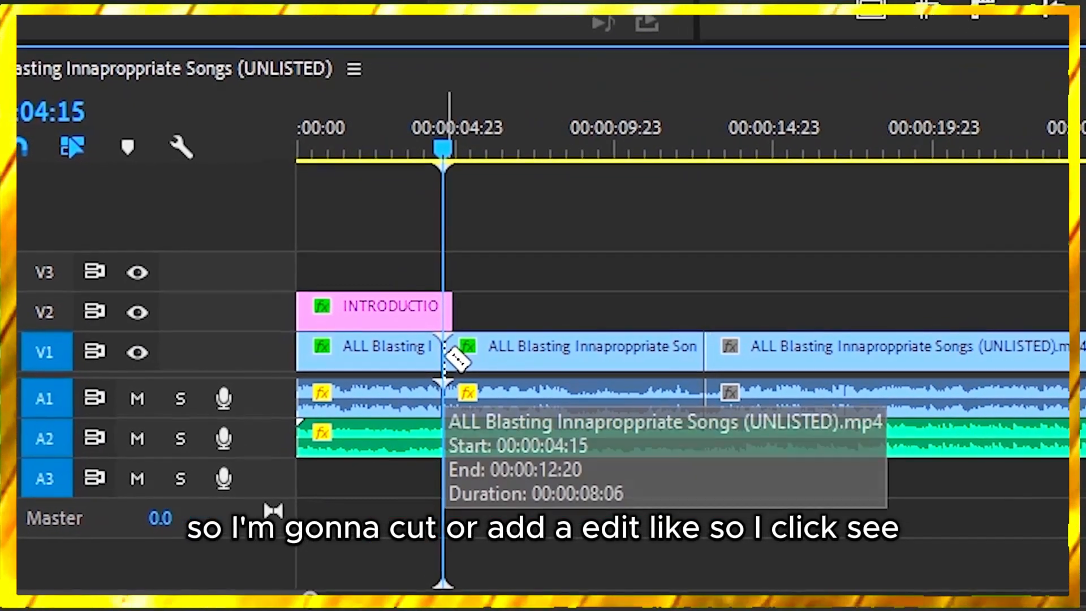
# - Trim the INTRODUCTION title on V2 so it ends at 00:00:04:15
pyautogui.click(447, 323)
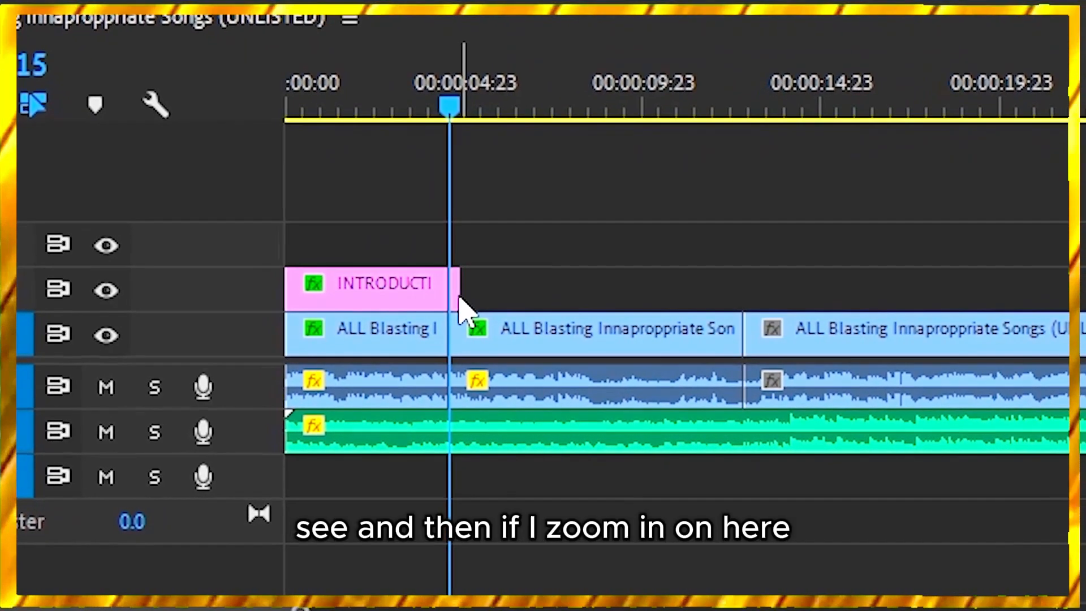
pyautogui.press('=')
pyautogui.press('=')
pyautogui.click(1018, 268)
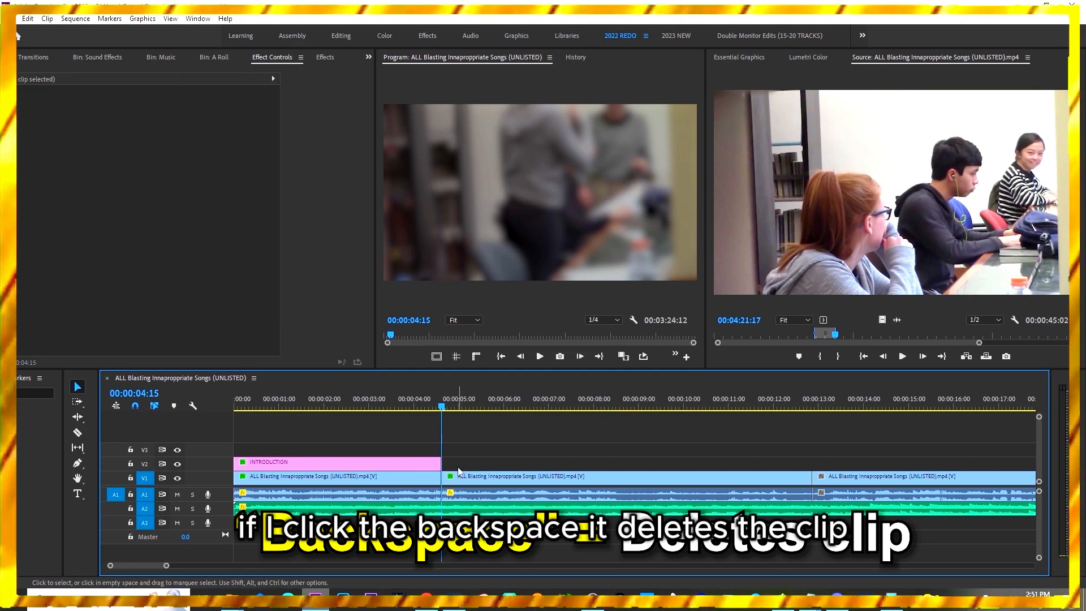
# - Delete the cut-off piece after 00:00:04:15 and close its gap with music track A2 locked
pyautogui.click(461, 480)
pyautogui.press('Delete')
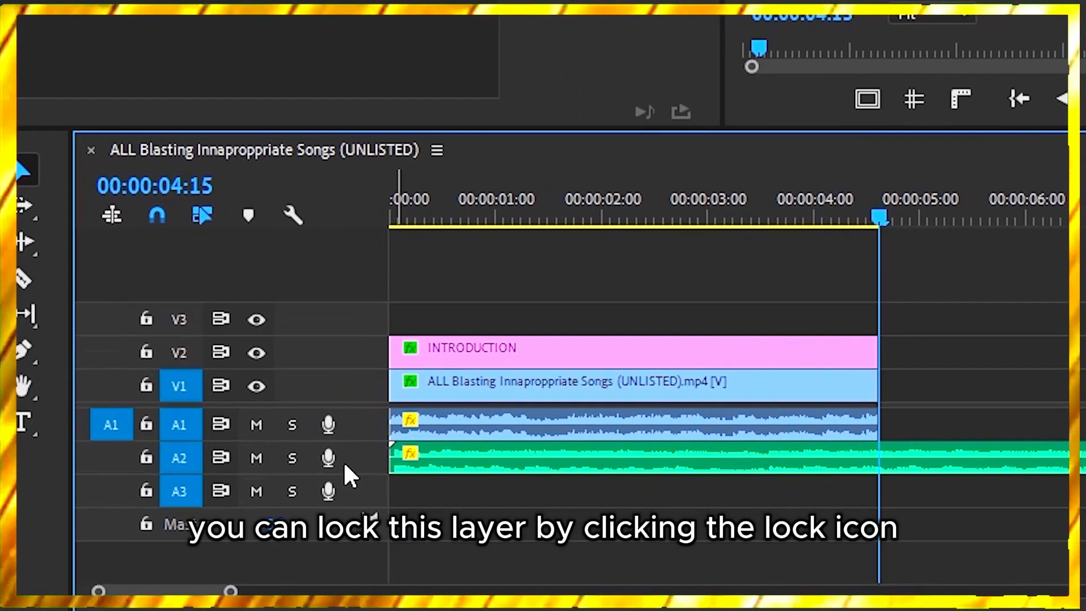
pyautogui.click(226, 442)
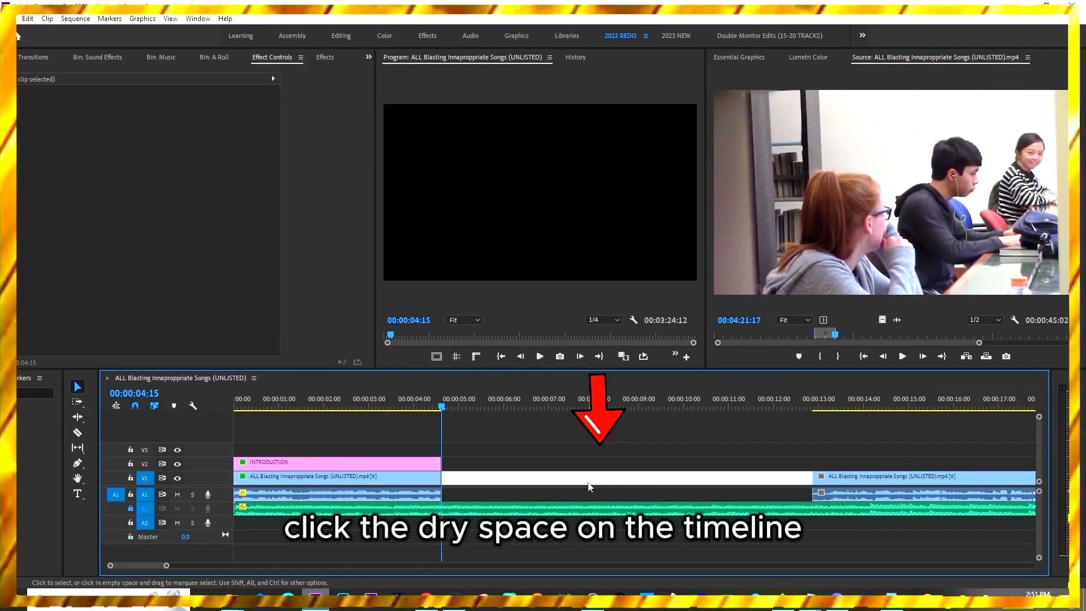
pyautogui.press('BackSpace')
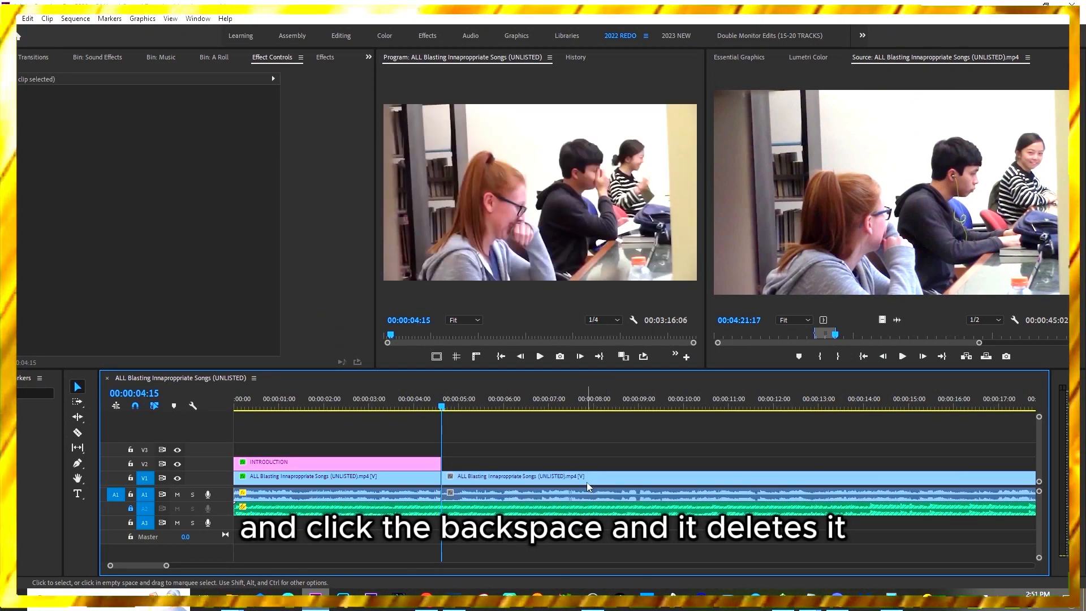
# - Place the playhead at 00:01:09:00 on the "Here are some fails.." title card
pyautogui.press('\\')
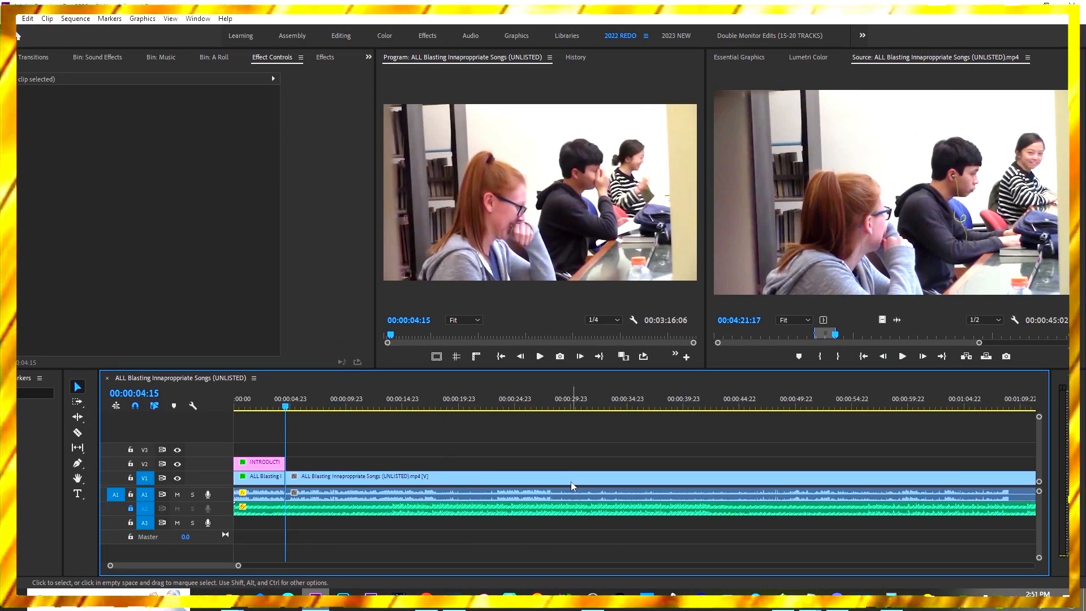
pyautogui.press('-')
pyautogui.moveTo(368, 405); pyautogui.dragTo(623, 436)
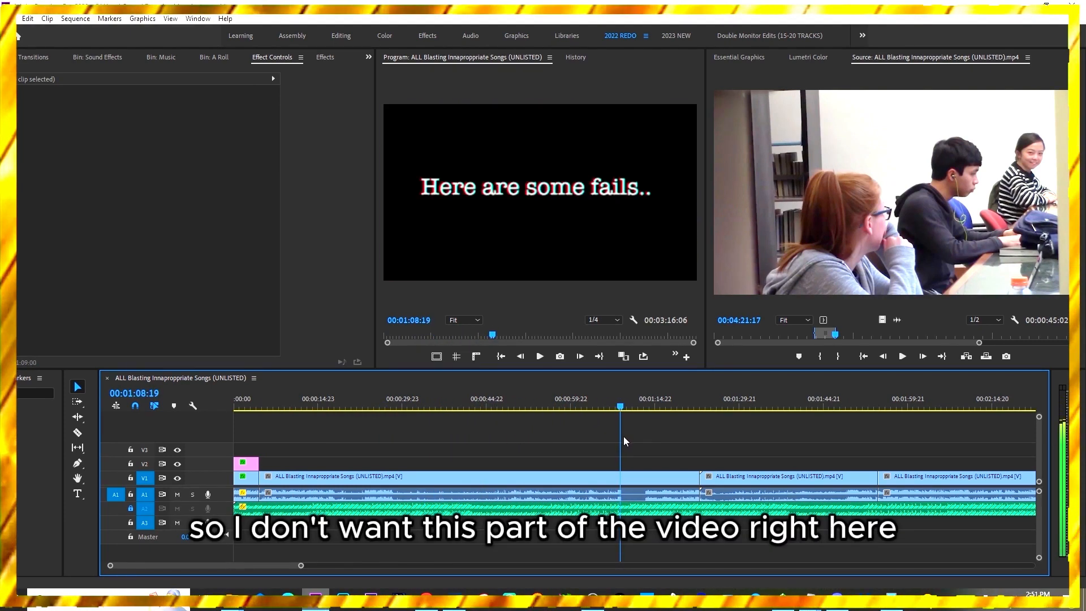
pyautogui.press('=')
# - Cut the clip at 00:01:09:00 and about 00:01:13, and remove the section between the cuts without leaving a gap
pyautogui.press('c')
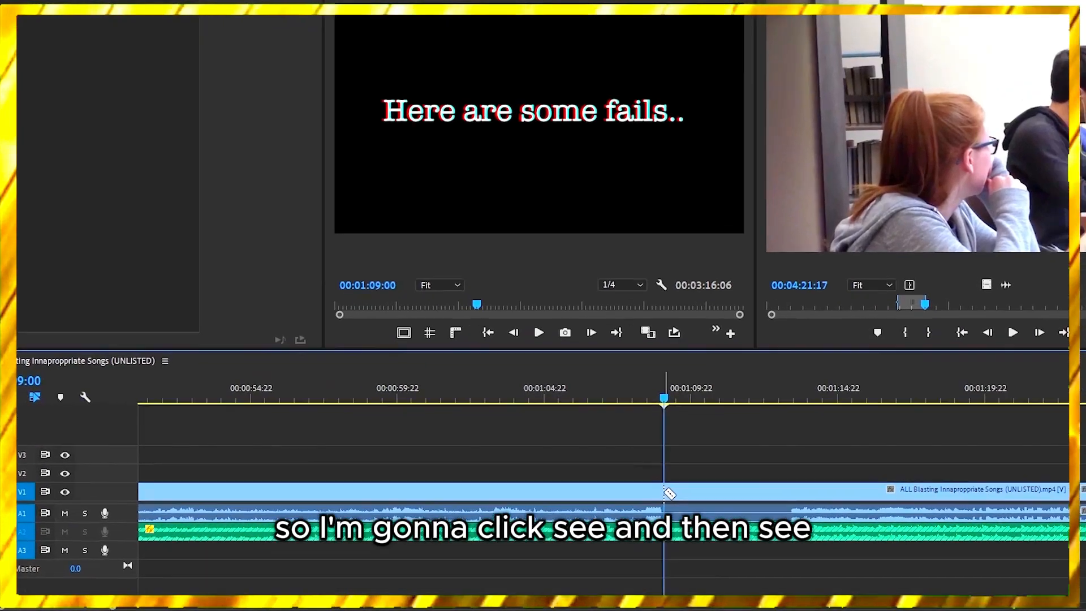
pyautogui.click(635, 476)
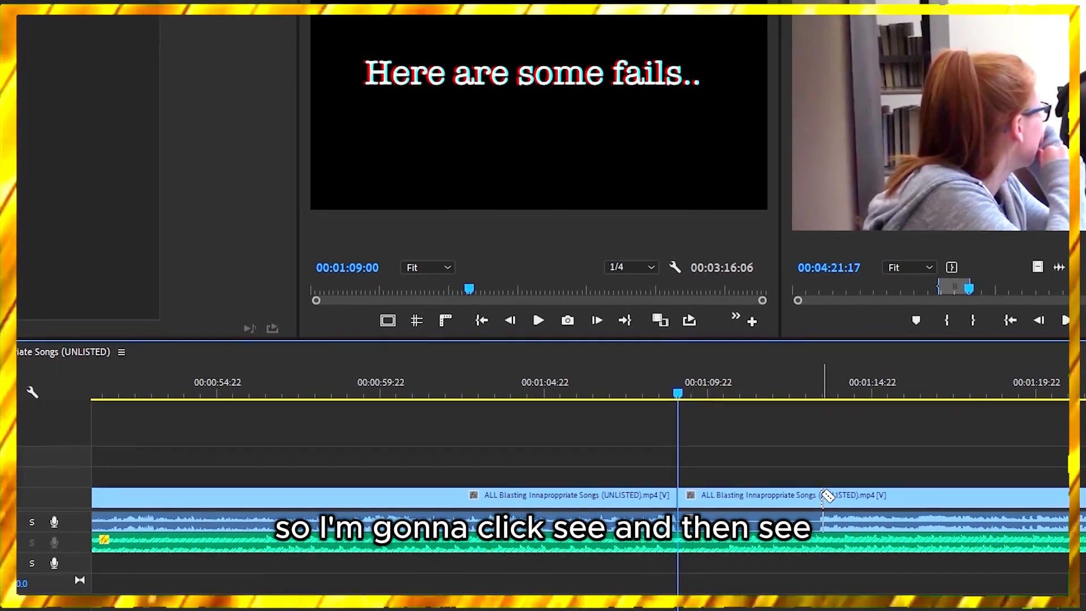
pyautogui.click(813, 494)
pyautogui.press('v')
pyautogui.click(807, 502)
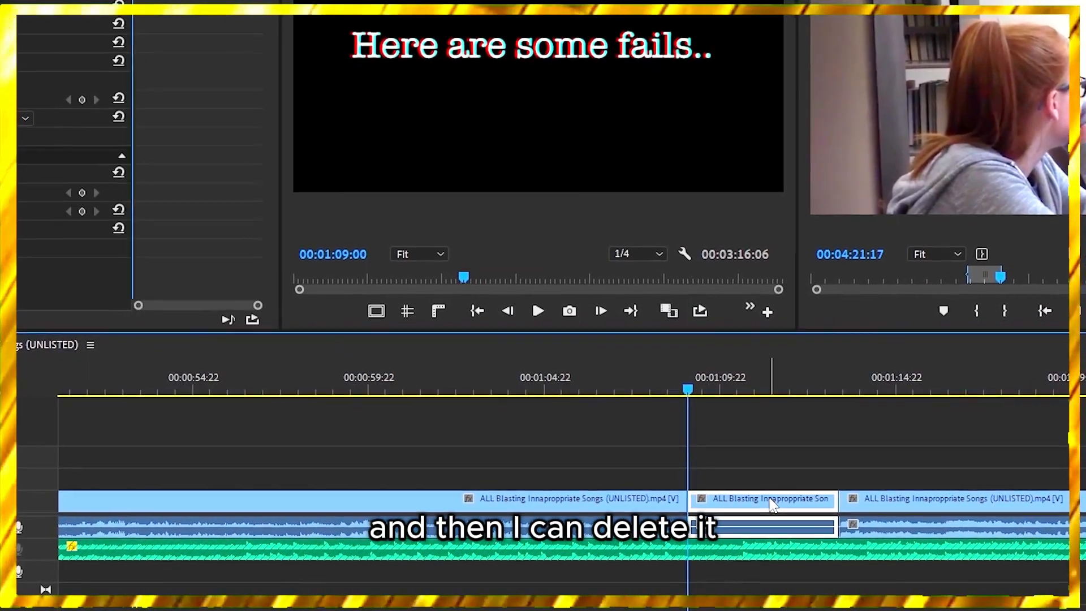
pyautogui.press('Delete')
pyautogui.click(772, 501)
pyautogui.press('Delete')
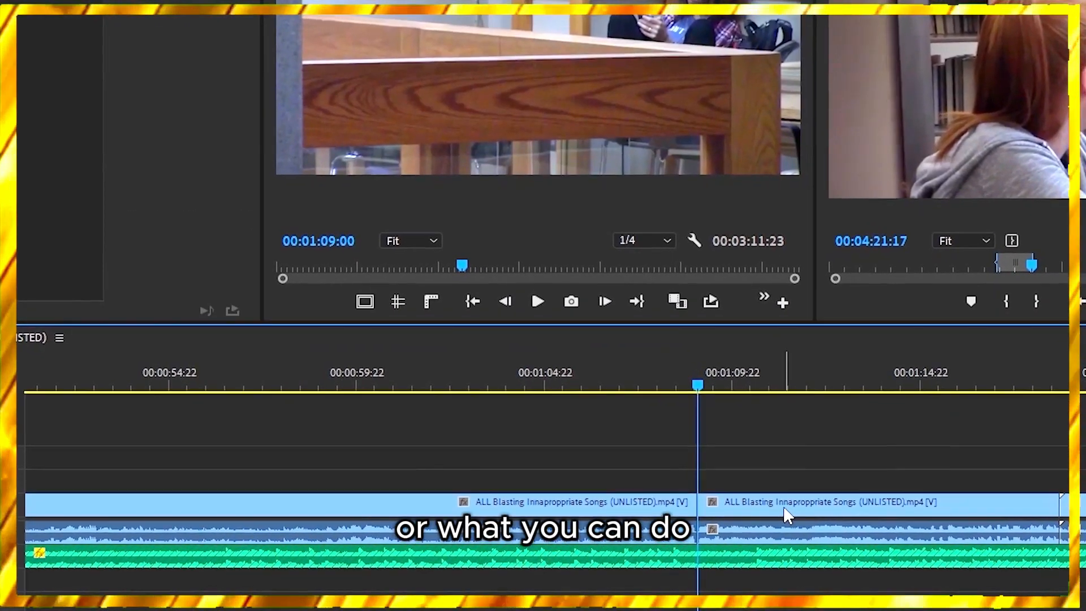
# - Undo the cuts and deletions made around the "Here are some fails.." section
pyautogui.hotkey('ctrl', 'z')
pyautogui.hotkey('ctrl', 'z')
pyautogui.hotkey('ctrl', 'z')
pyautogui.hotkey('ctrl', 'z')
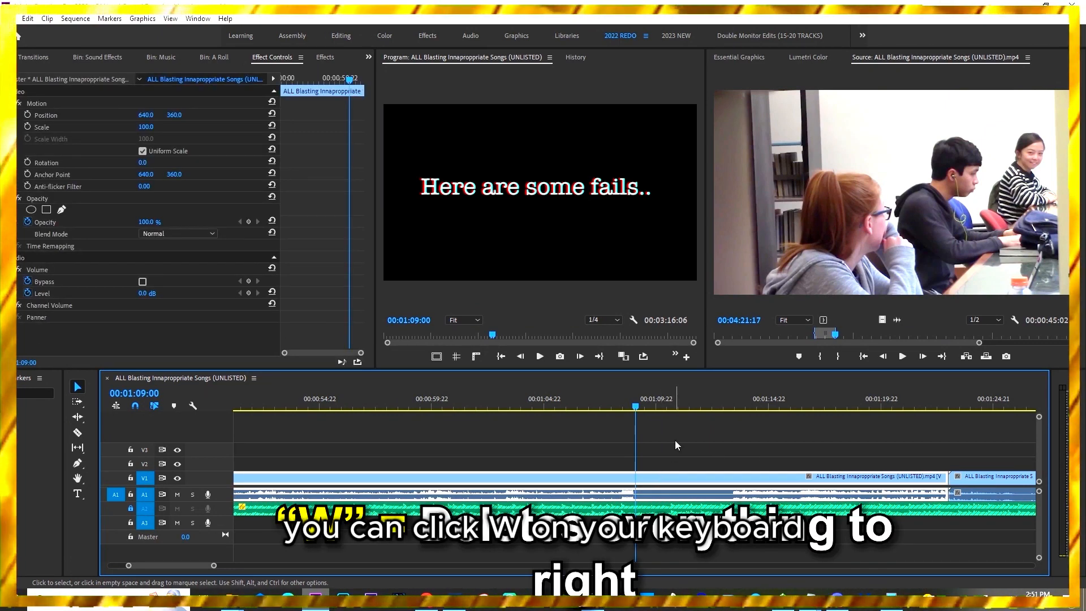
# - Ripple-trim the clip's end to the playhead at 00:01:09:00, removing everything after it in that clip
pyautogui.press('w')
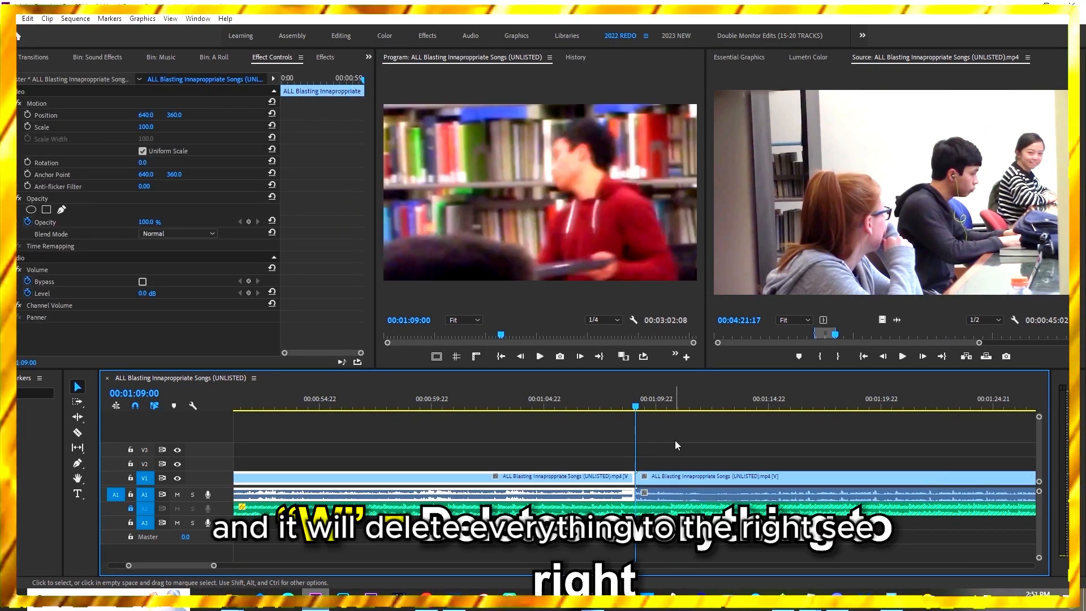
pyautogui.press('=')
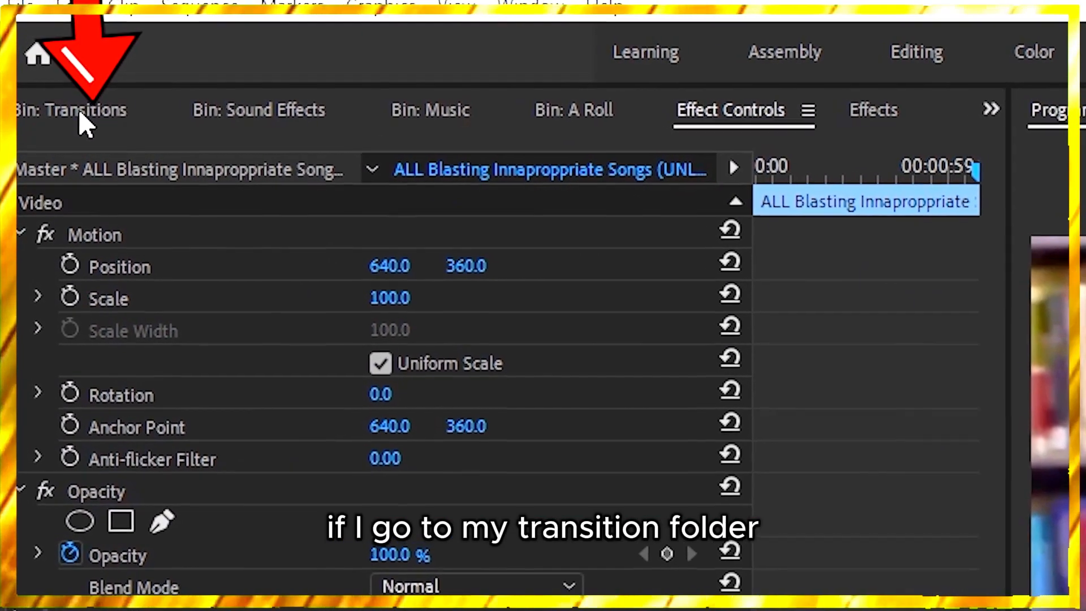
# - Place the 4K Film Burn Transition Sounds clip from the Transitions bin on V3 and trim its start to 00:01:09:02
pyautogui.click(25, 58)
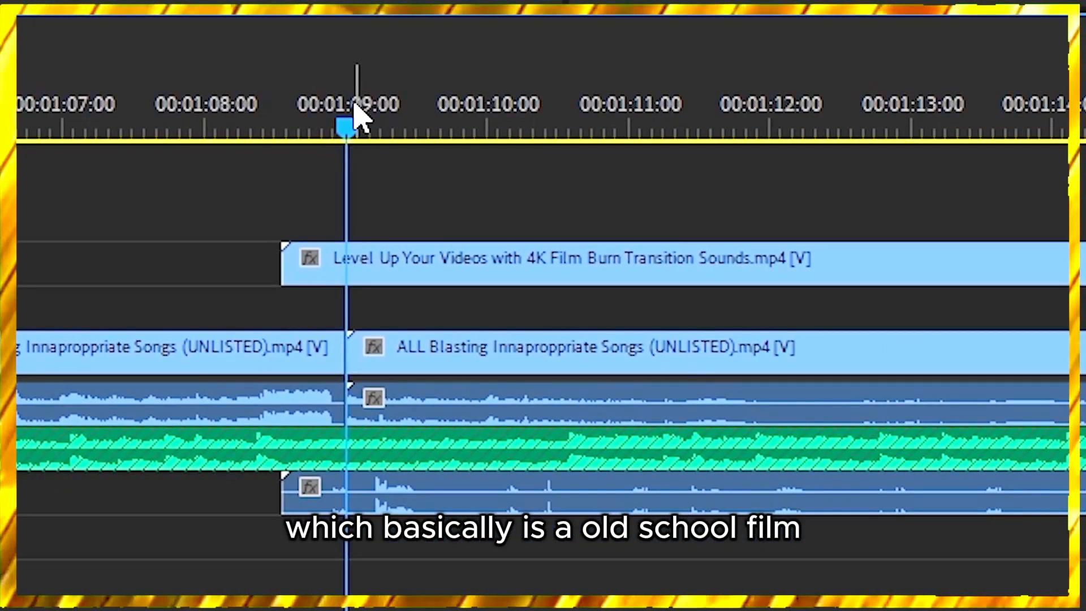
pyautogui.moveTo(354, 103)
pyautogui.mouseDown()
pyautogui.moveTo(342, 102)
pyautogui.moveTo(377, 104)
pyautogui.mouseUp()
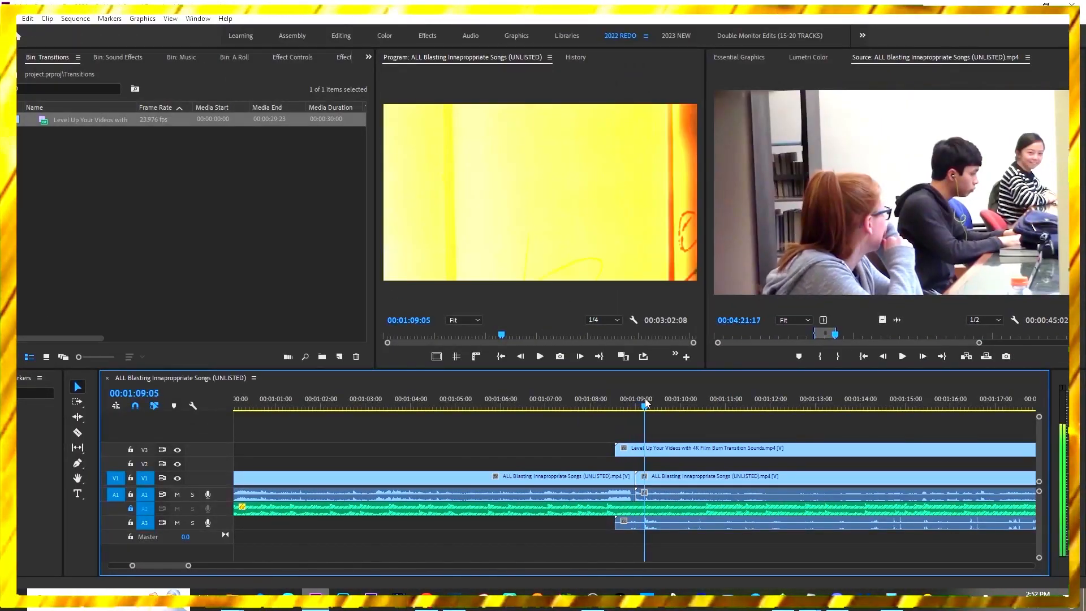
pyautogui.moveTo(644, 398); pyautogui.dragTo(639, 398)
pyautogui.click(644, 448)
pyautogui.press('v')
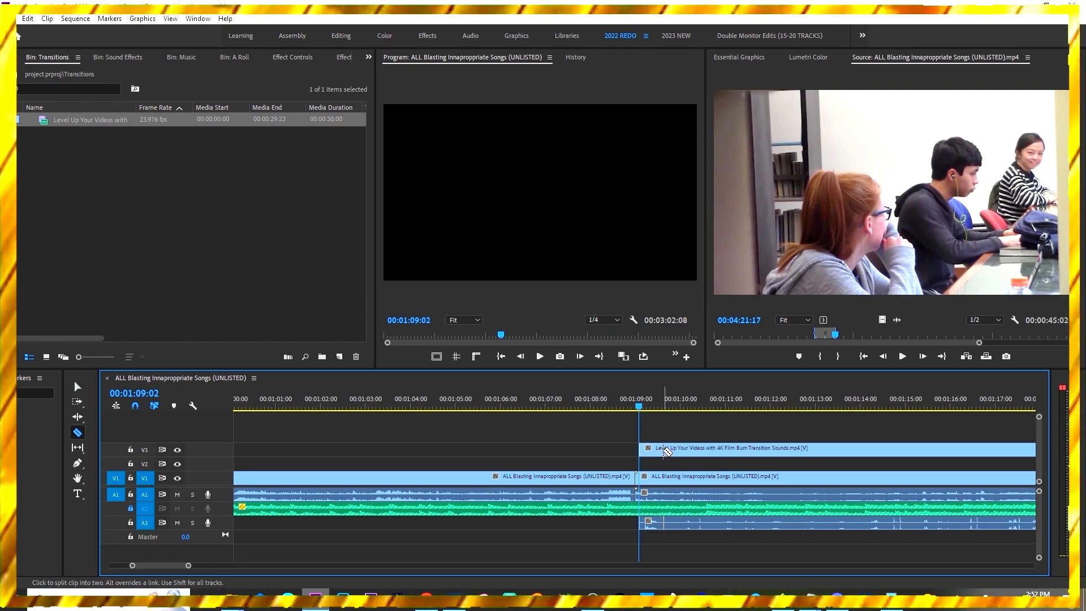
# - Shorten the film burn clip to about half a second and move it onto V2 across the edit point
pyautogui.click(664, 448)
pyautogui.press('v')
pyautogui.moveTo(640, 409); pyautogui.dragTo(612, 408)
pyautogui.click(649, 451)
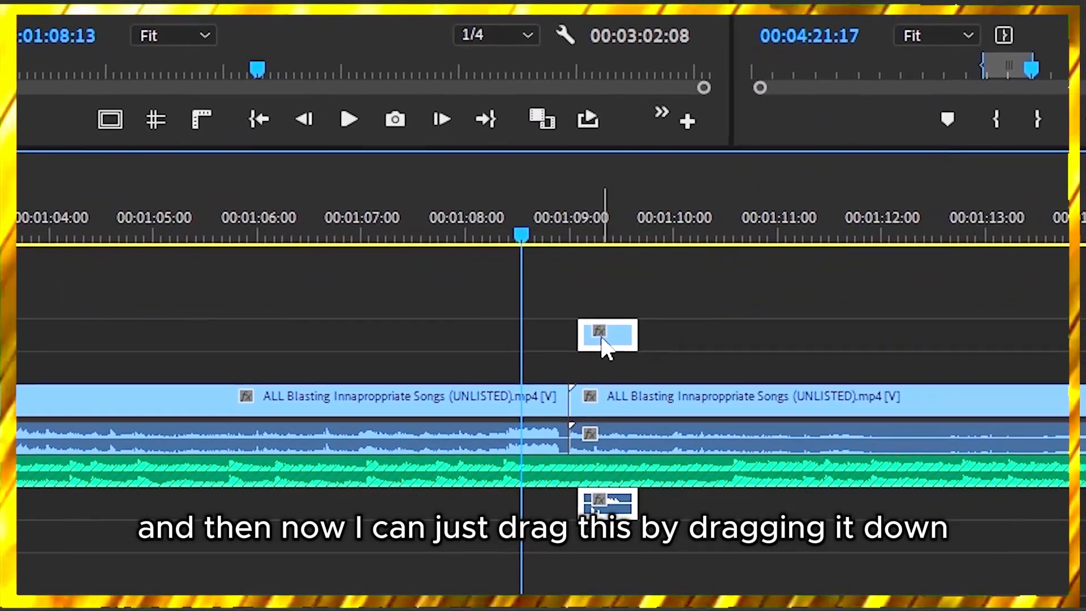
pyautogui.moveTo(601, 340); pyautogui.dragTo(623, 307)
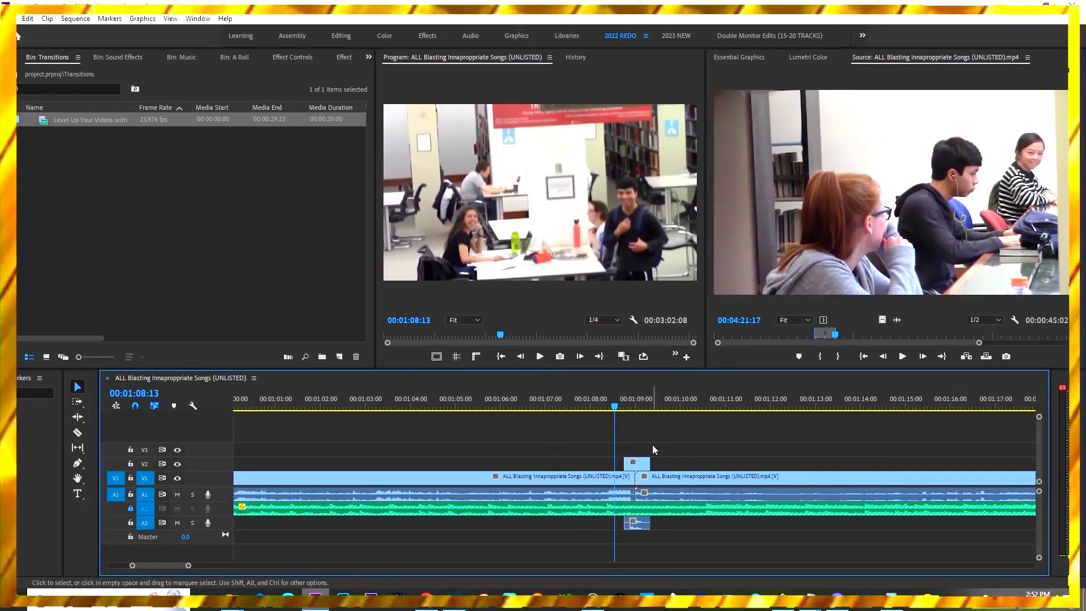
# - Preview the film burn transition and shift its clip along V2 to start at 00:01:09:11
pyautogui.press('space')
pyautogui.press('space')
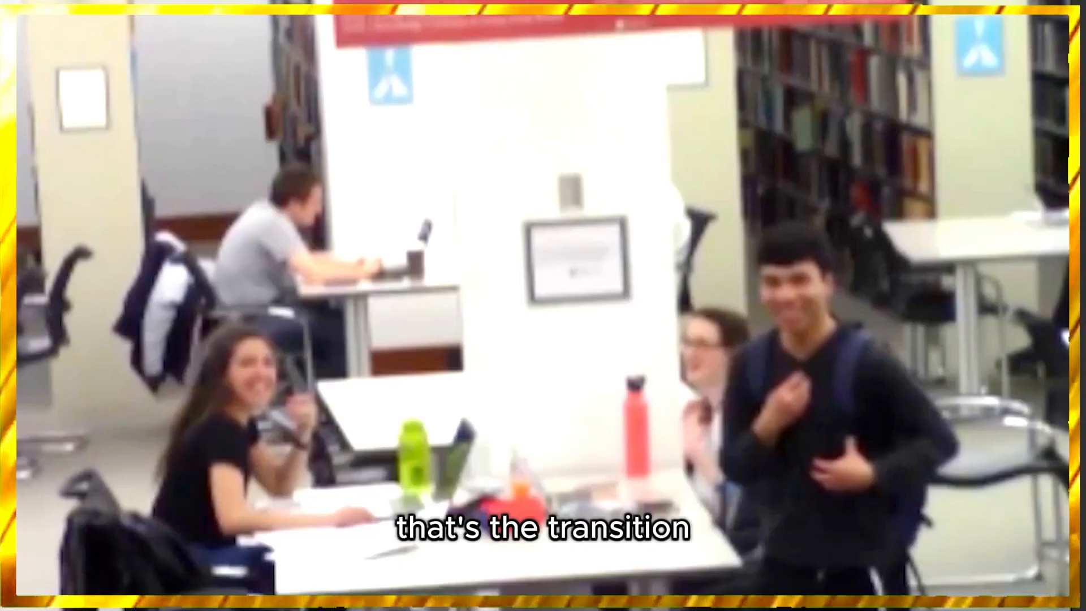
pyautogui.moveTo(641, 408); pyautogui.dragTo(657, 416)
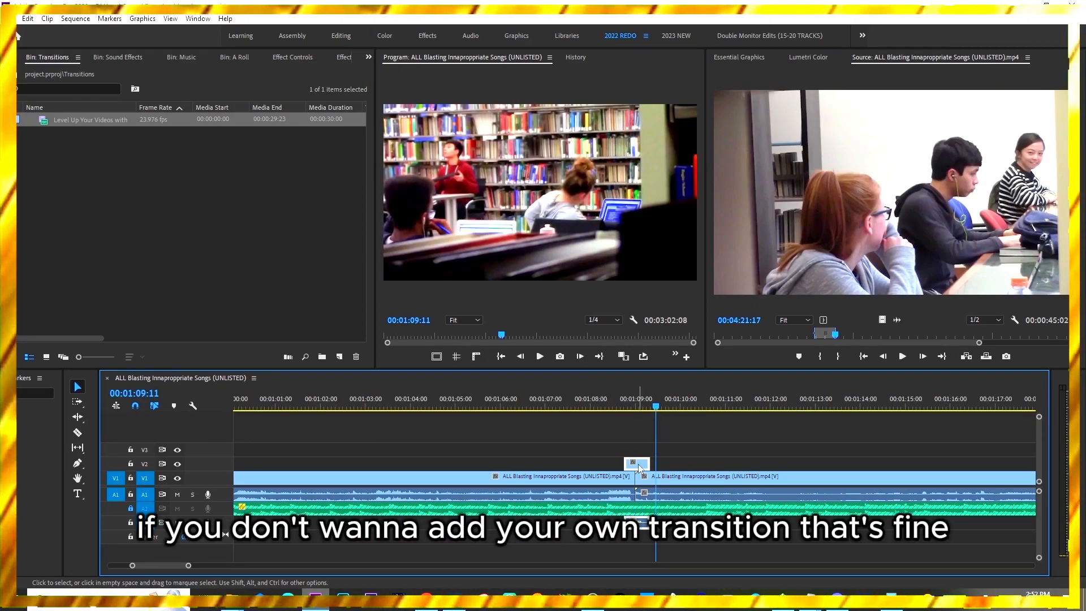
pyautogui.moveTo(674, 465); pyautogui.dragTo(673, 465)
pyautogui.click(643, 406)
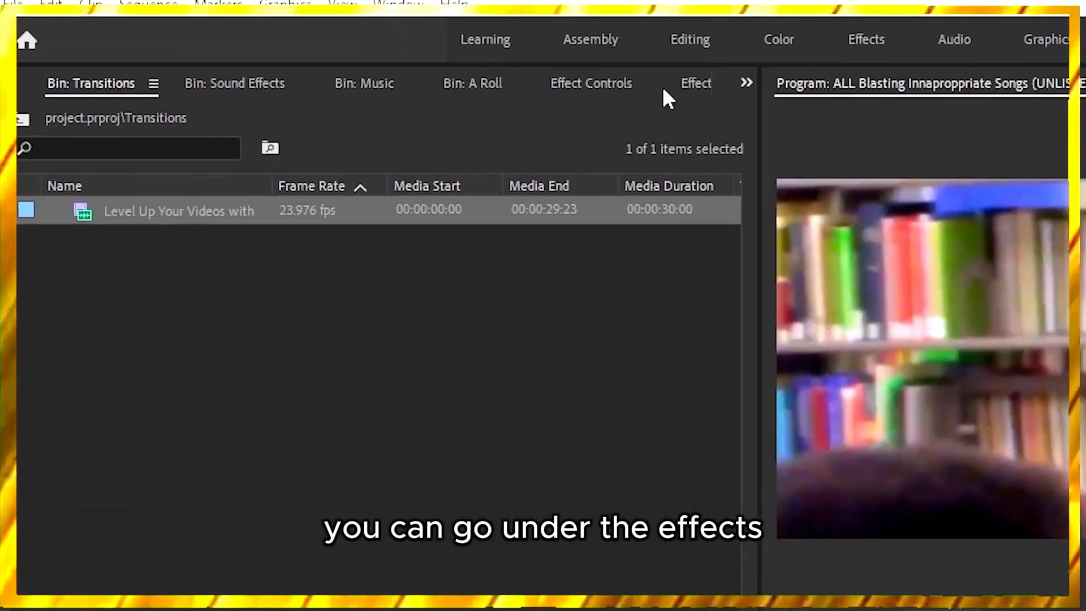
# - Search the effects for "TRANSITION" and apply Cross Dissolve 0.5 sec at the V1 edit point at 00:01:09:00
pyautogui.click(343, 58)
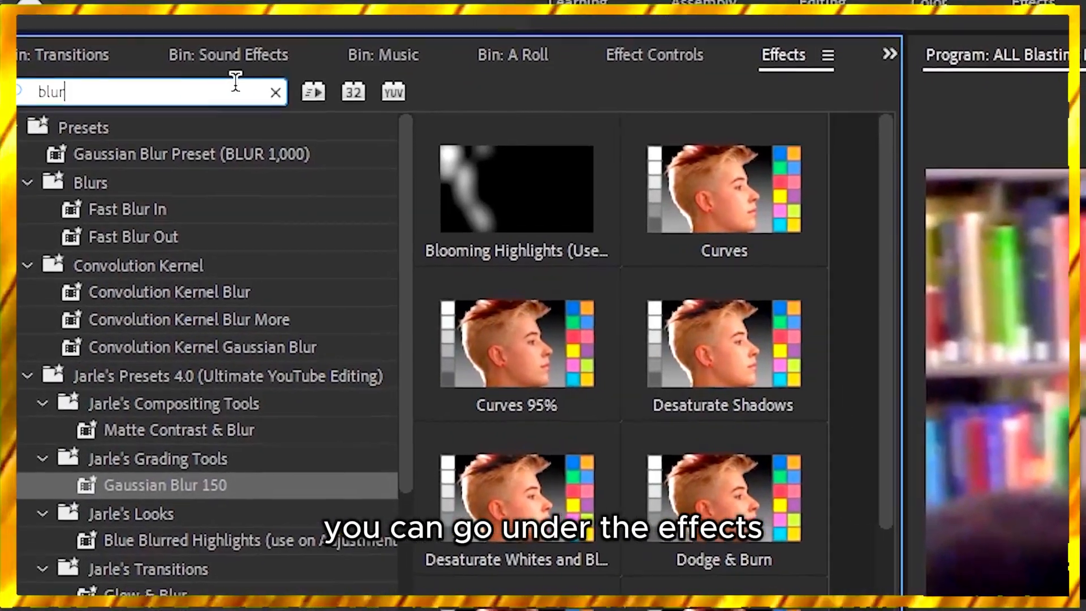
pyautogui.doubleClick(236, 82)
pyautogui.press('BackSpace')
pyautogui.write('TRANS')
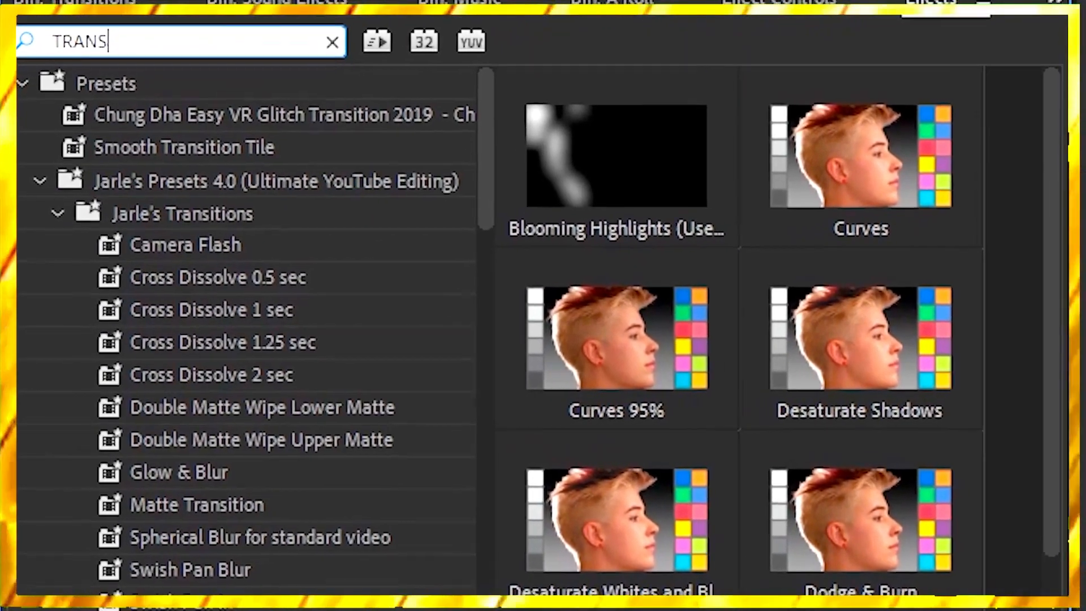
pyautogui.write('ITION')
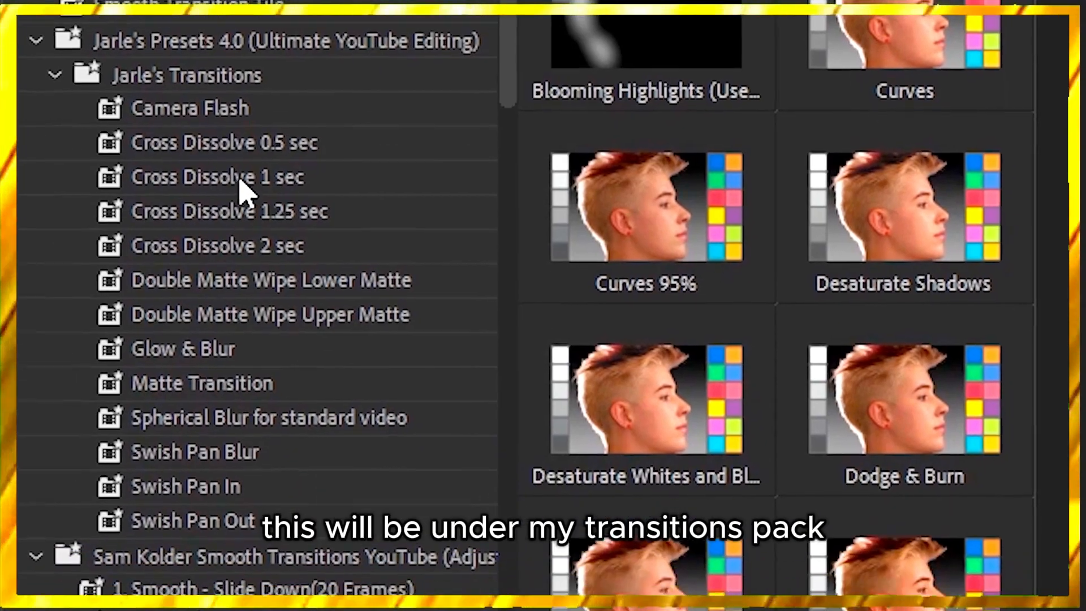
pyautogui.scroll(-2, 224, 399)
pyautogui.scroll(1, 224, 400)
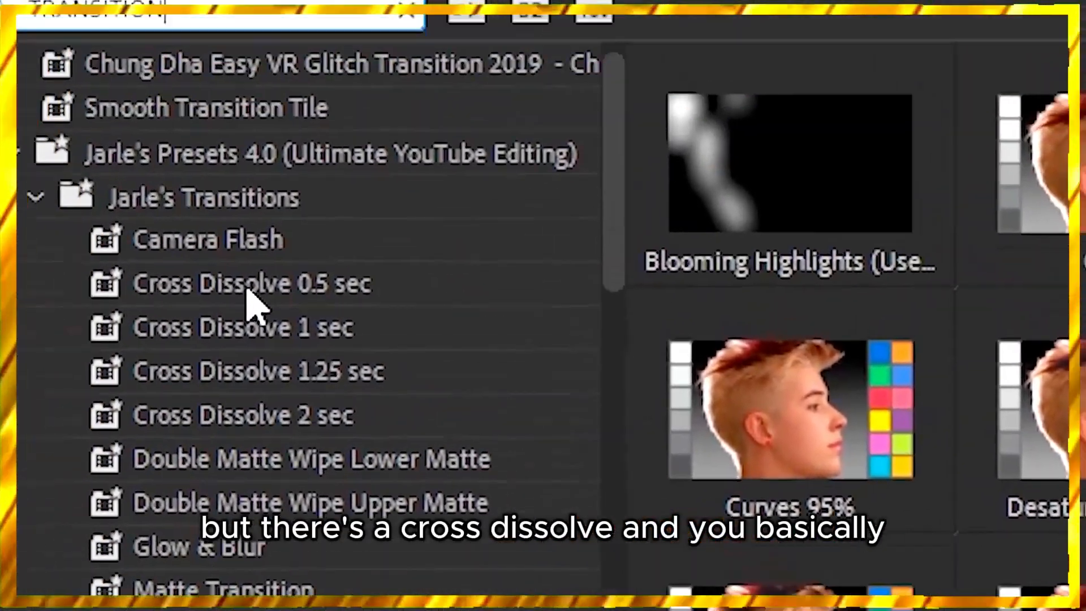
pyautogui.moveTo(247, 286); pyautogui.dragTo(640, 478)
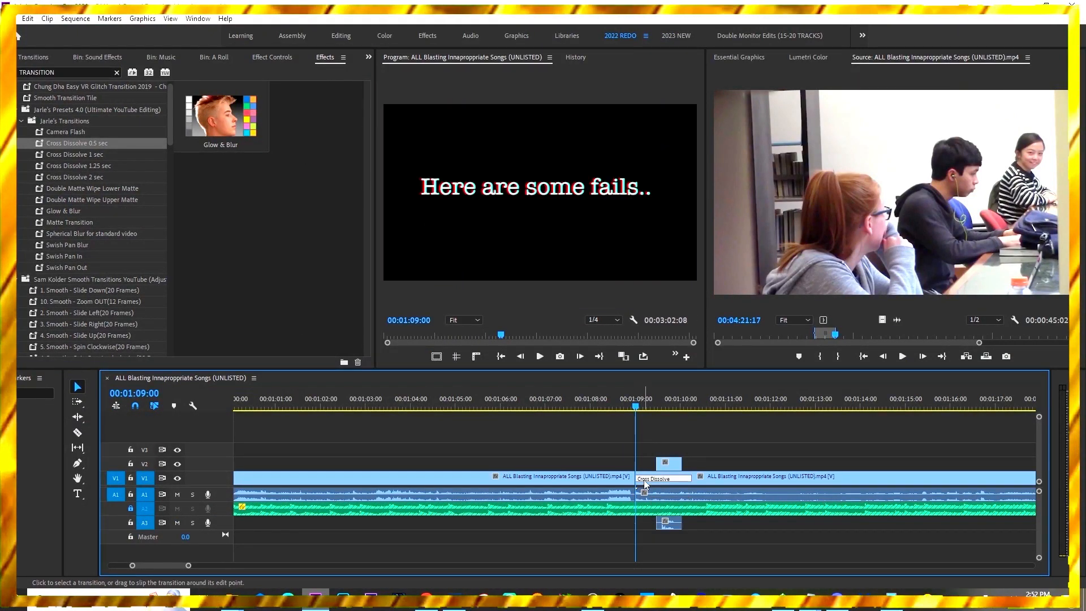
# - Play back the cross dissolve and delete it from the V1 edit point
pyautogui.click(622, 405)
pyautogui.press('space')
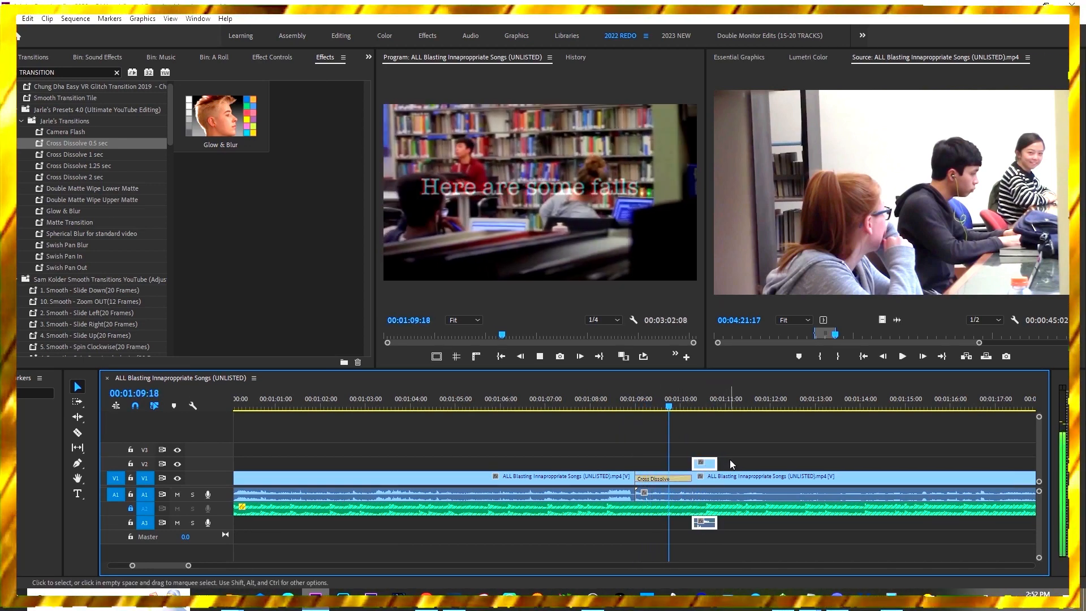
pyautogui.click(657, 480)
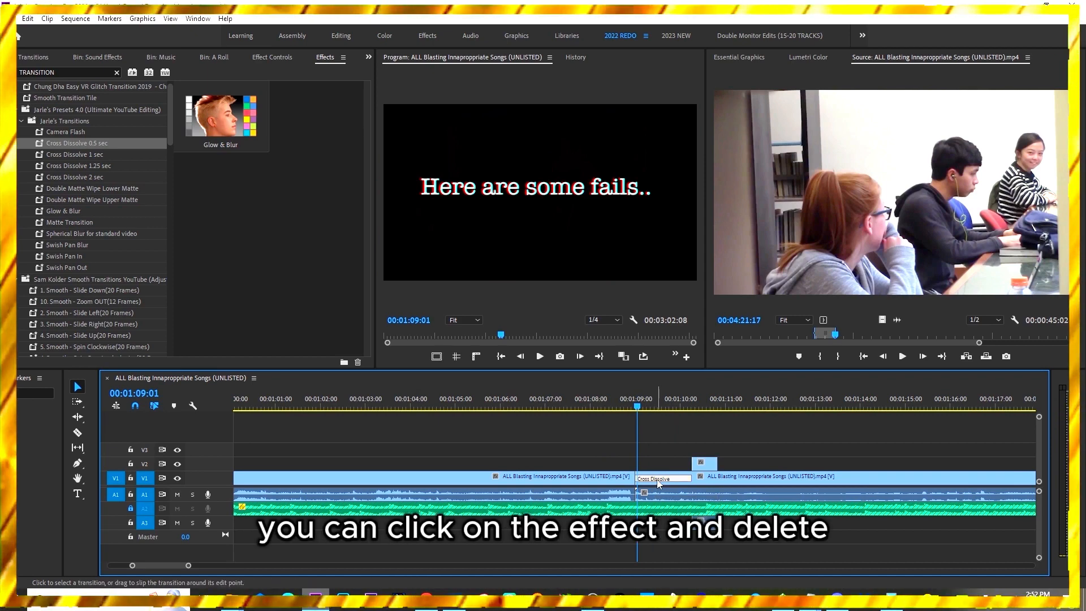
pyautogui.press('Delete')
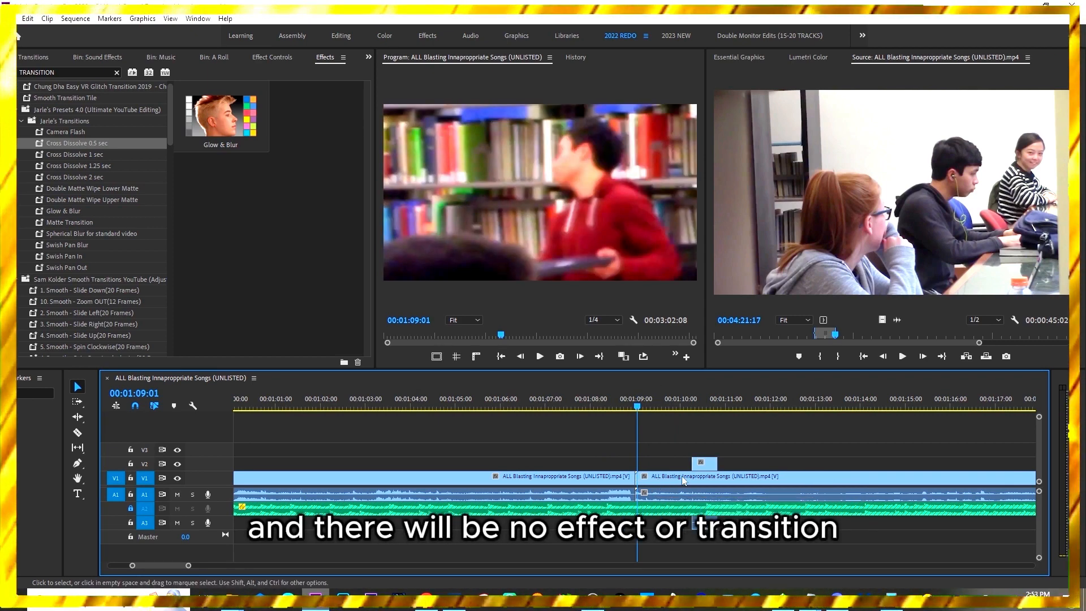
# - Move the film burn clip back across the edit point on V2 and set the playhead to 00:01:08:16
pyautogui.moveTo(707, 464); pyautogui.dragTo(642, 467)
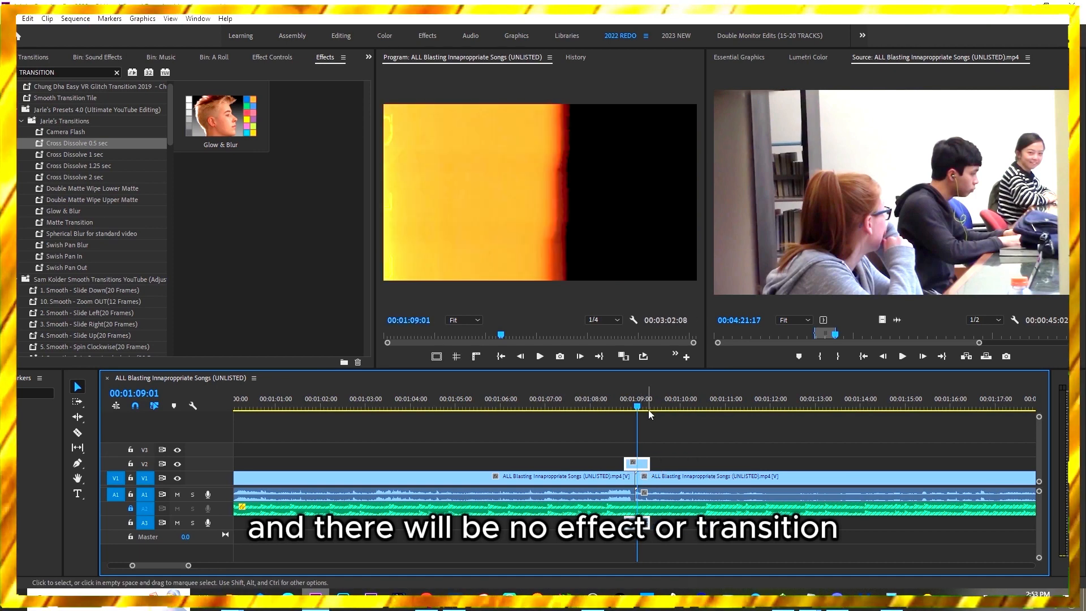
pyautogui.moveTo(649, 406); pyautogui.dragTo(622, 406)
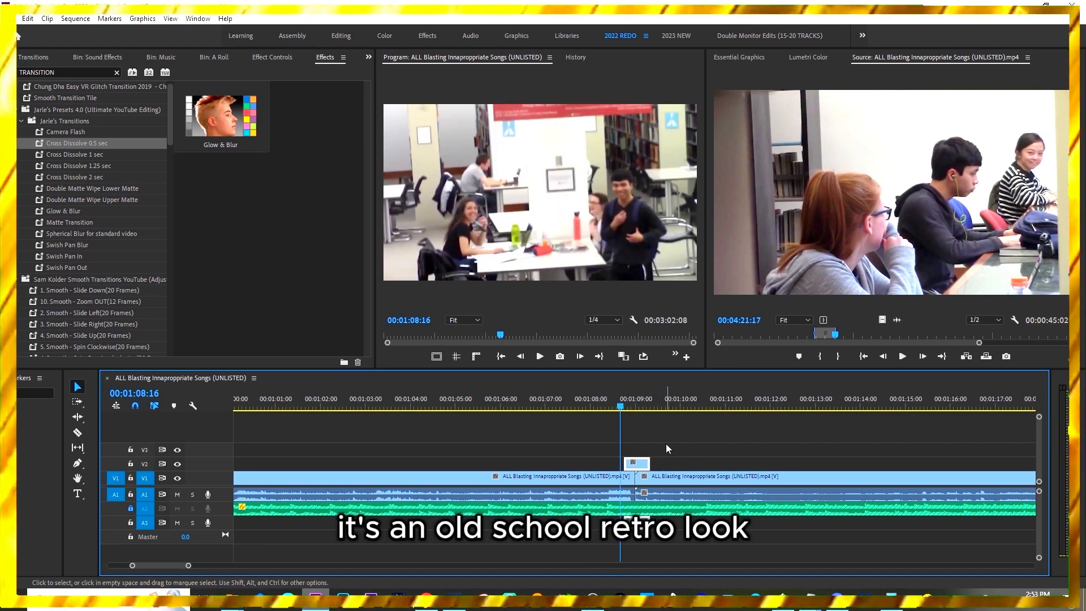
# - Play back the film burn transition on V2 from 00:01:08:16 into the following clip
pyautogui.press('space')
pyautogui.press('-')
pyautogui.press('-')
pyautogui.press('-')
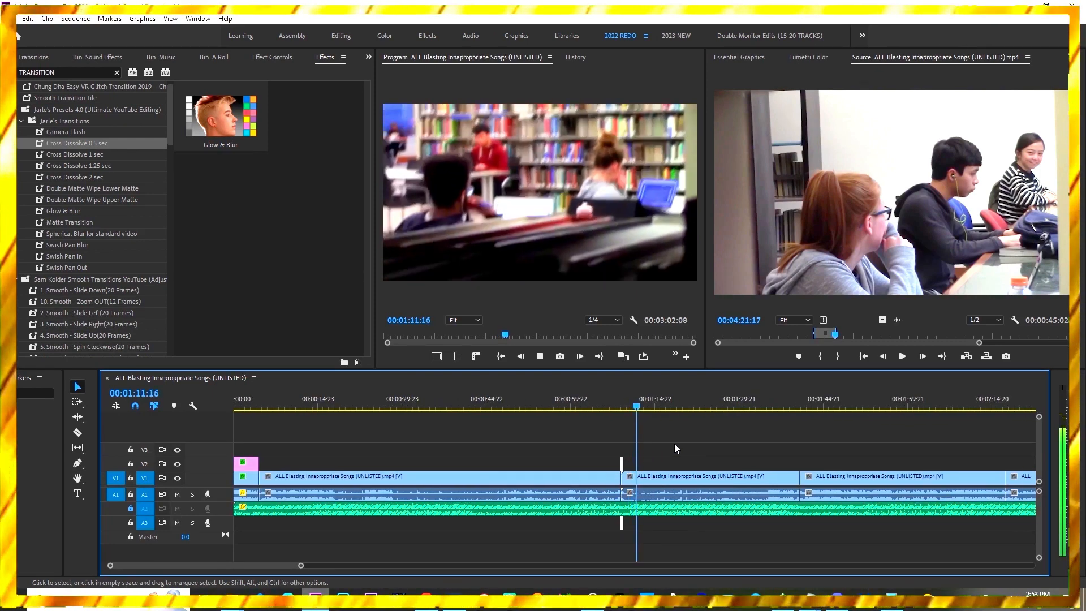
pyautogui.press('=')
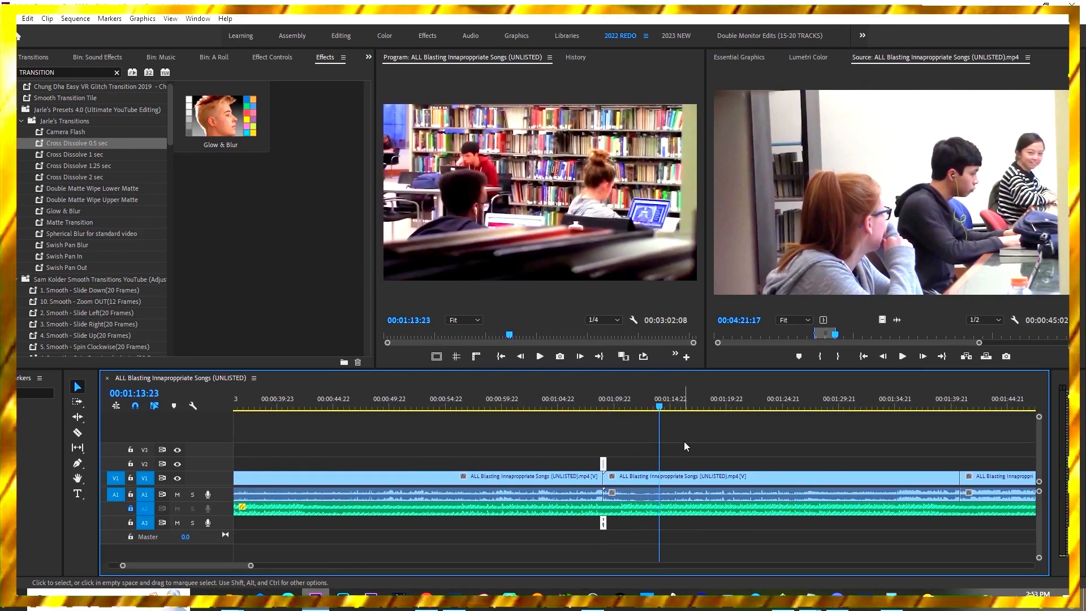
# - Unlock track A2 and split its music clip at 00:01:13:03
pyautogui.click(642, 407)
pyautogui.moveTo(642, 406); pyautogui.dragTo(650, 406)
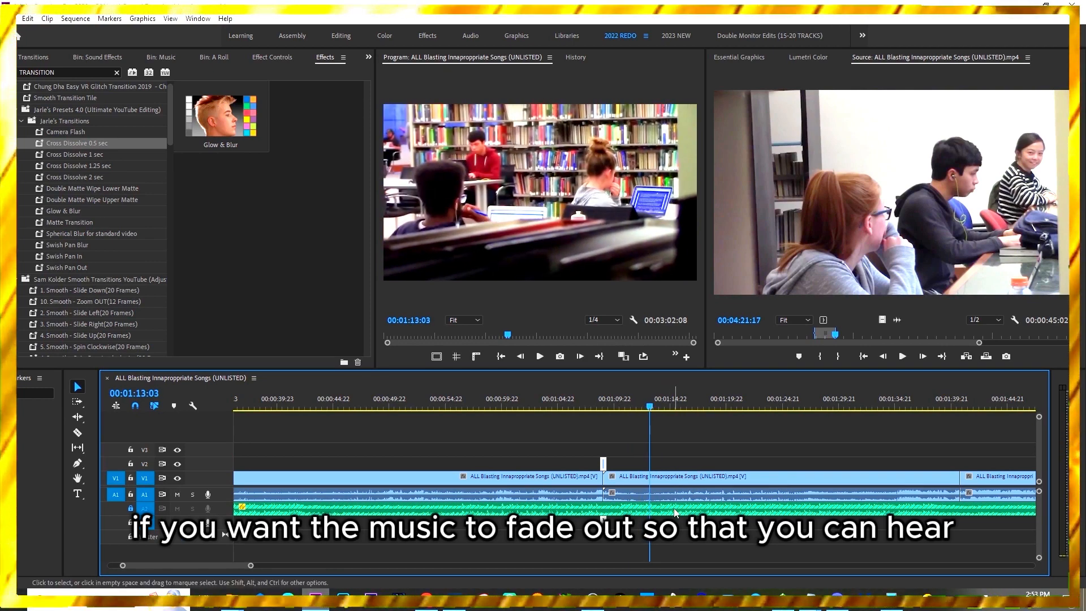
pyautogui.click(131, 508)
pyautogui.press('c')
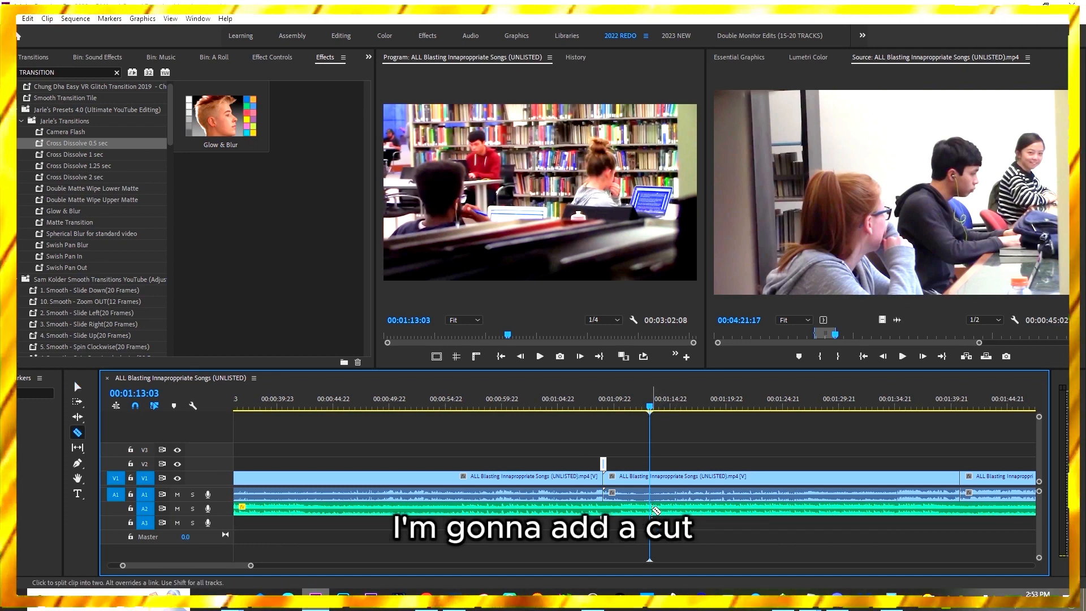
pyautogui.press('v')
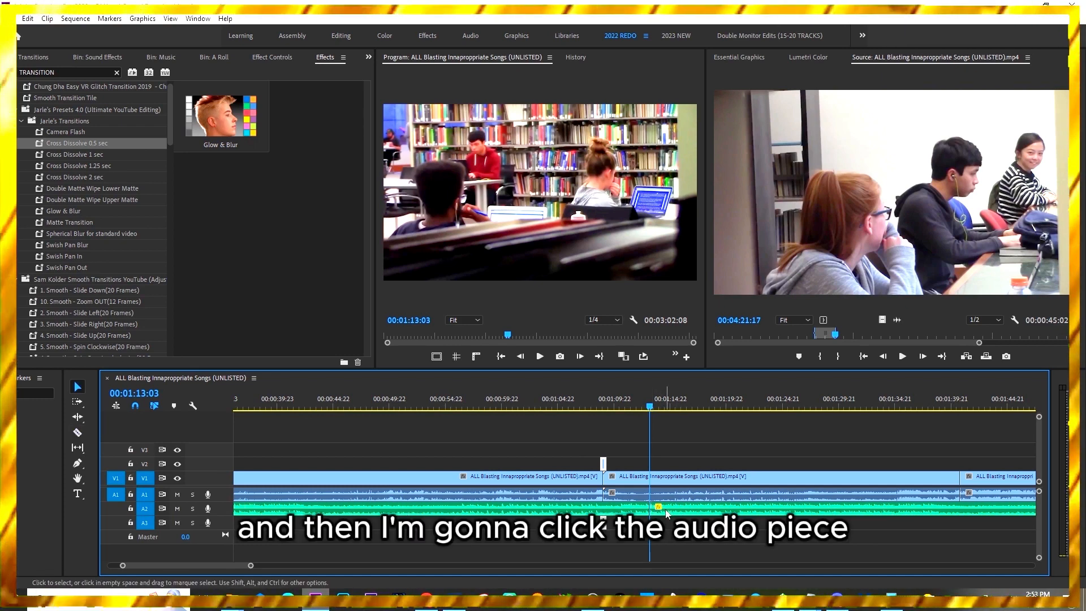
# - Add a volume Level keyframe at the start of the second music piece on A2
pyautogui.click(279, 56)
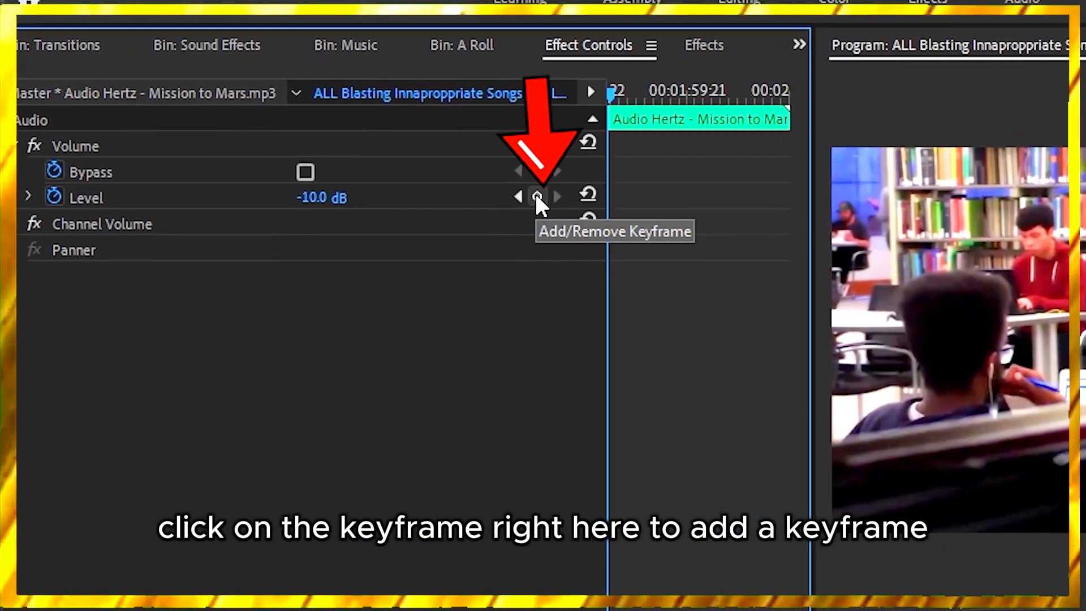
pyautogui.click(525, 197)
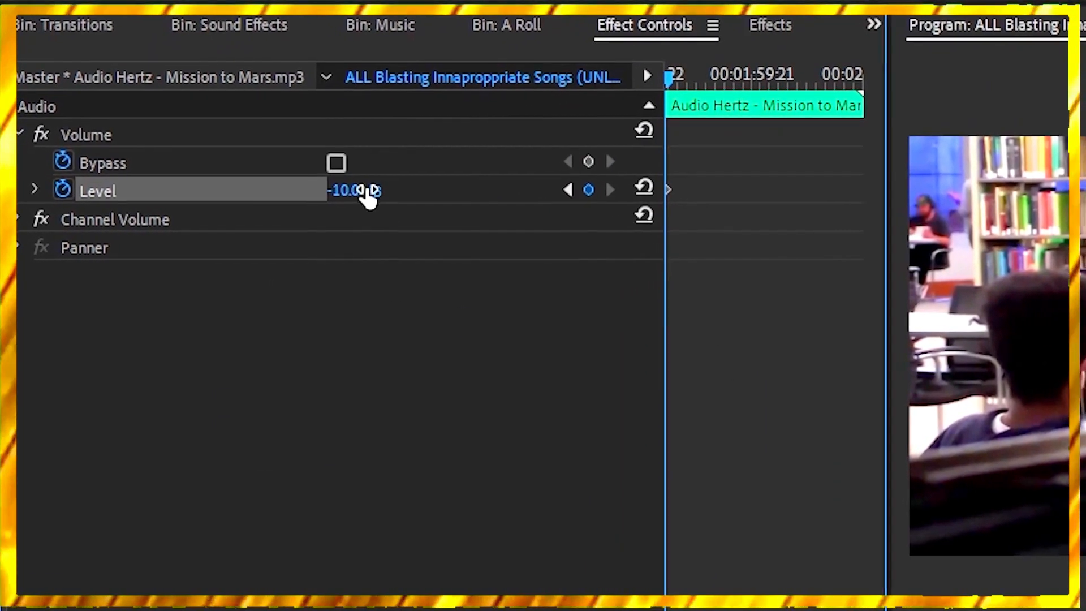
pyautogui.click(358, 184)
pyautogui.click(411, 333)
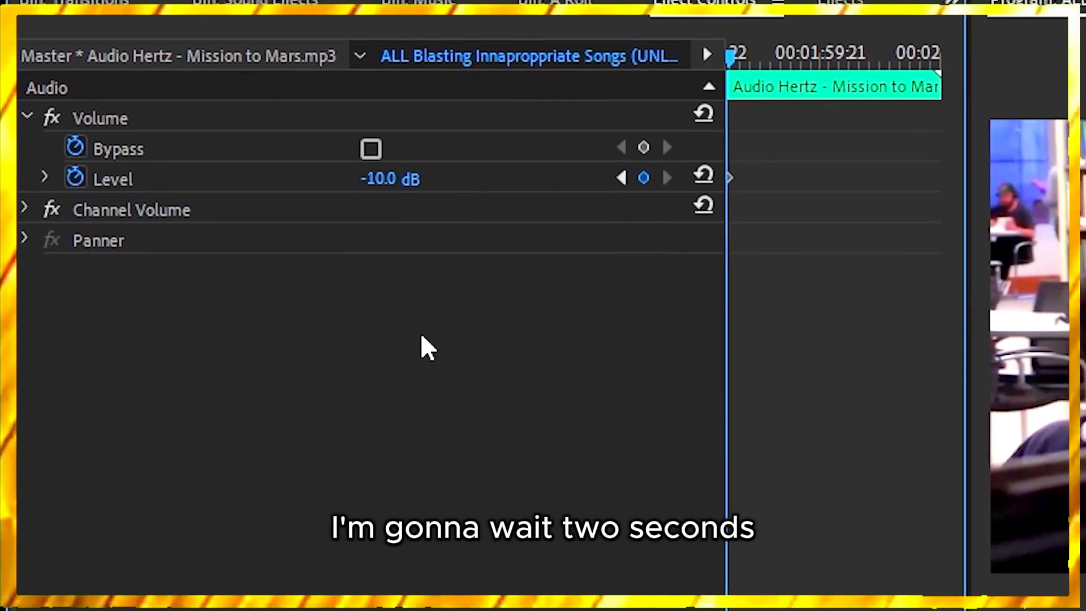
# - About two seconds further on, set the music's volume Level to -35 dB to create the fade-down
pyautogui.press('space')
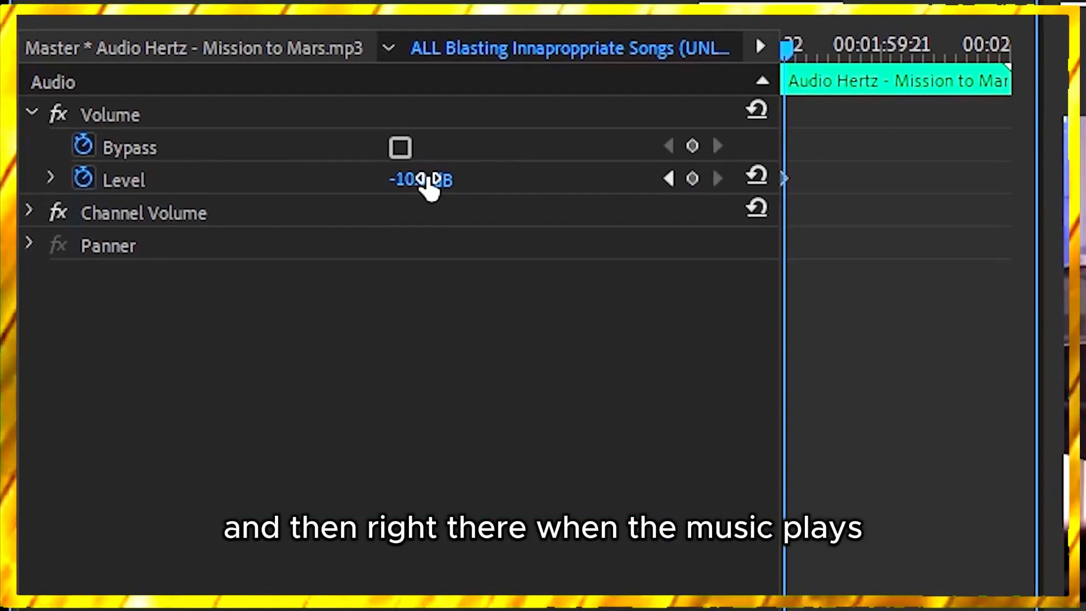
pyautogui.click(422, 181)
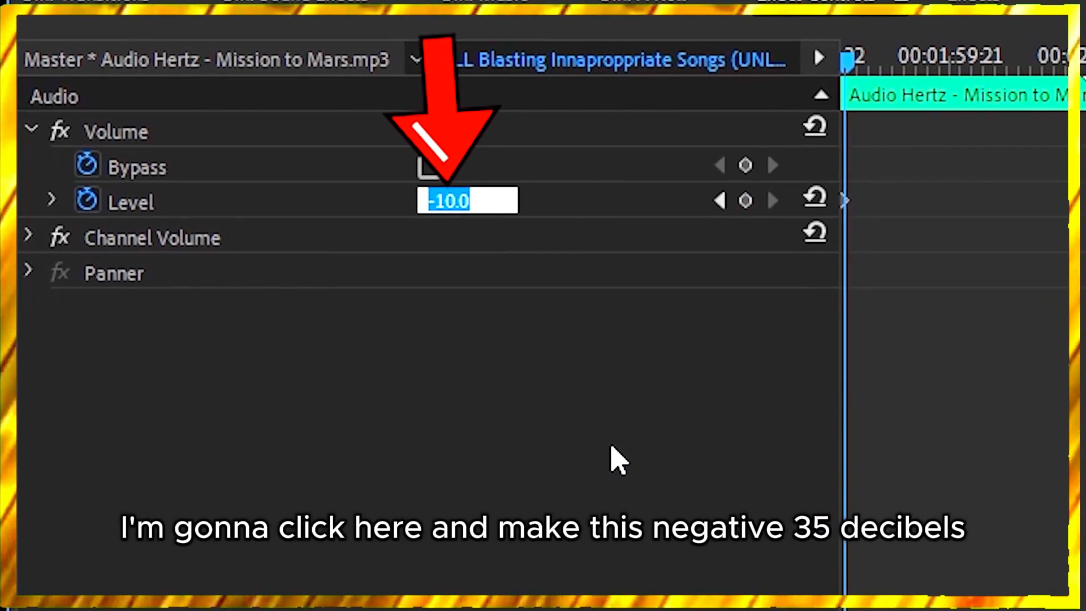
pyautogui.write('-35')
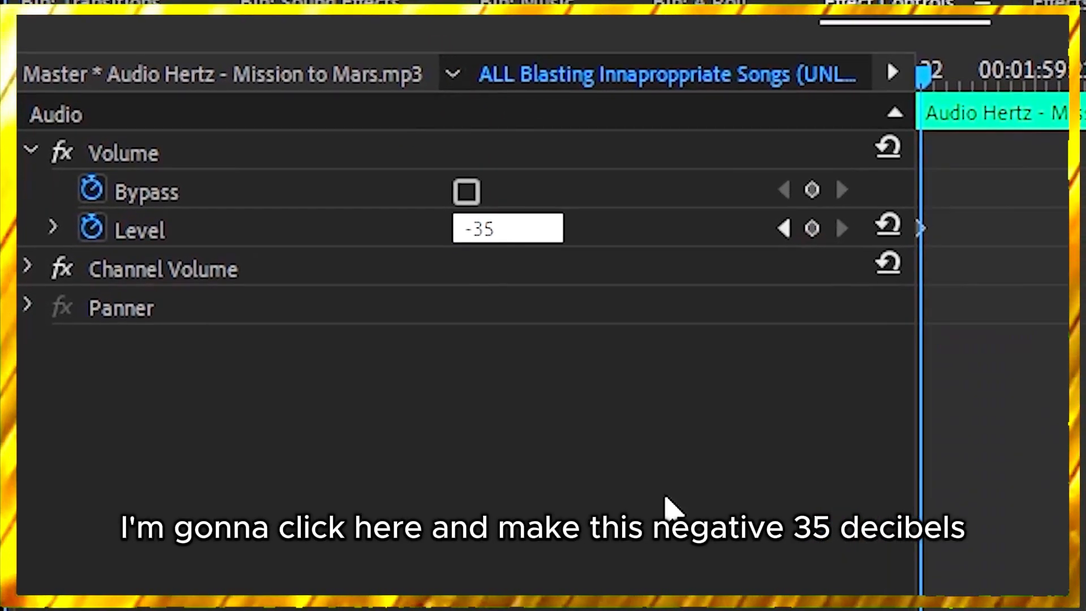
pyautogui.press('Return')
pyautogui.click(724, 429)
# - Play back the music fade from just before the A2 cut through to 00:01:18:13
pyautogui.moveTo(668, 406); pyautogui.dragTo(629, 405)
pyautogui.press('space')
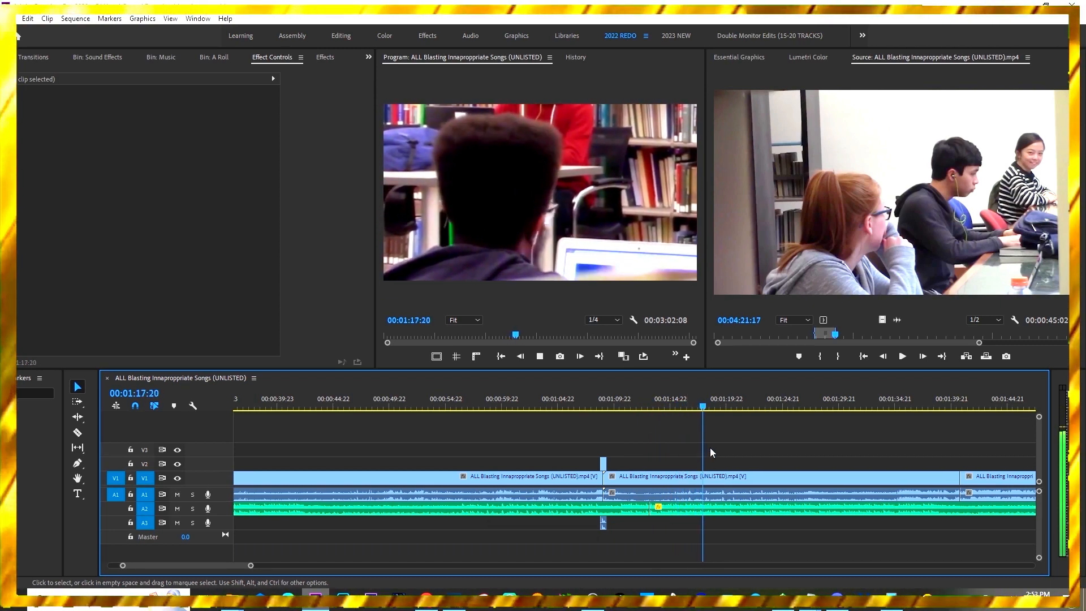
pyautogui.press('space')
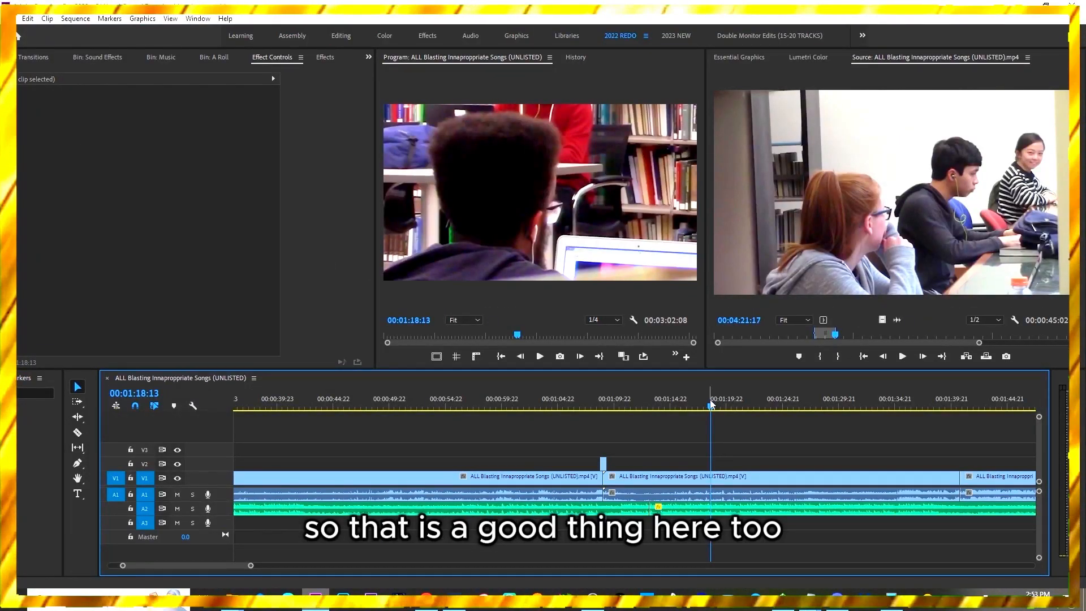
# - Split the video clip on V1 at 00:01:18:23 and 00:01:21:17
pyautogui.moveTo(711, 402)
pyautogui.mouseDown()
pyautogui.moveTo(736, 404)
pyautogui.moveTo(715, 399)
pyautogui.mouseUp()
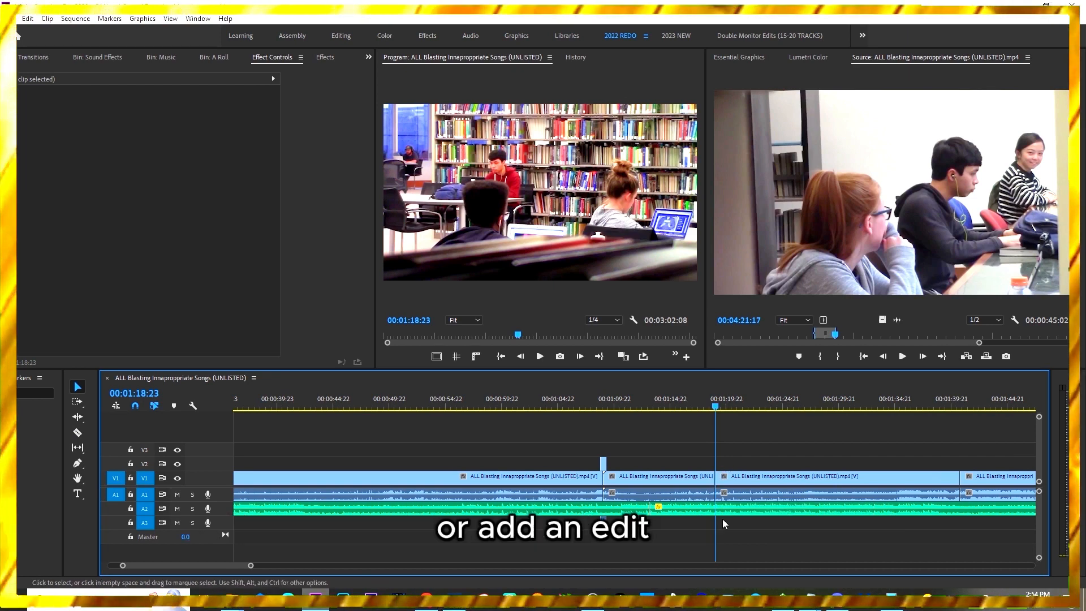
pyautogui.moveTo(719, 404); pyautogui.dragTo(749, 407)
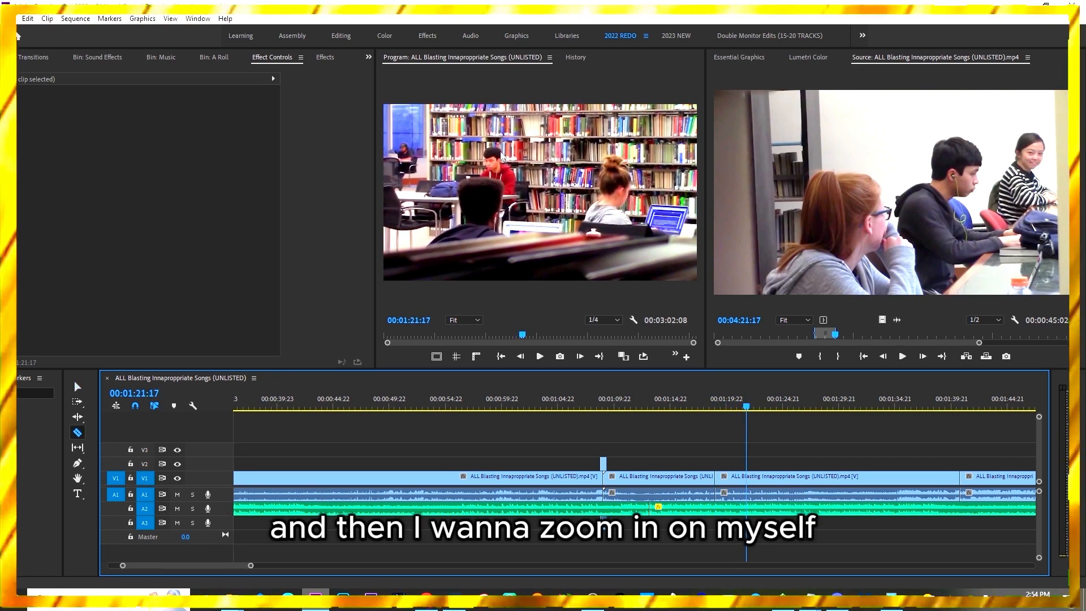
pyautogui.press('c')
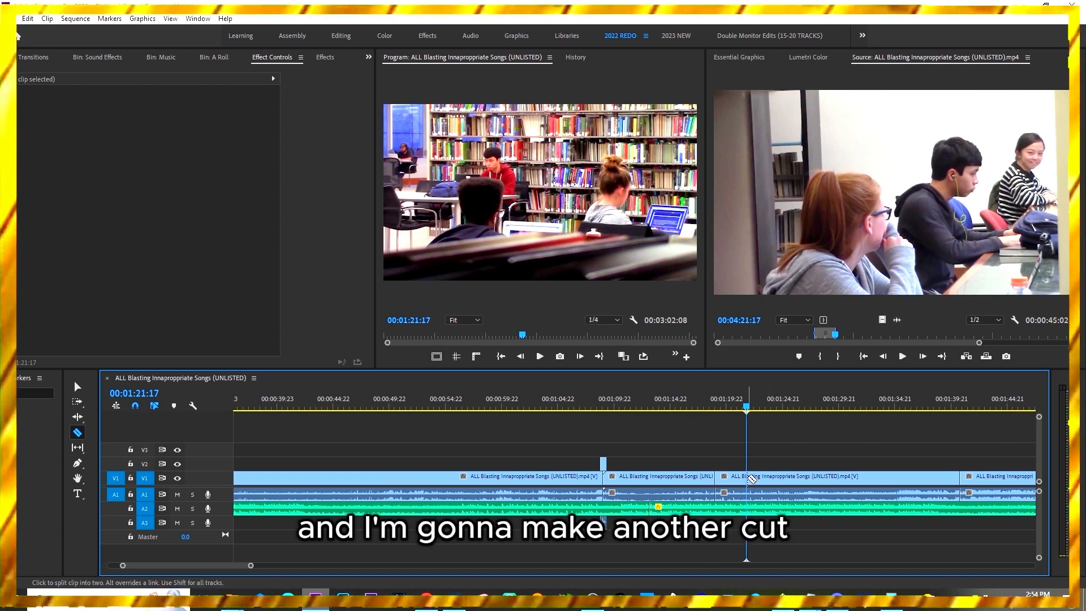
pyautogui.click(747, 478)
pyautogui.press('v')
# - Turn on Position and Scale keyframing for the short V1 clip at its start, 00:01:18:23
pyautogui.press('Up')
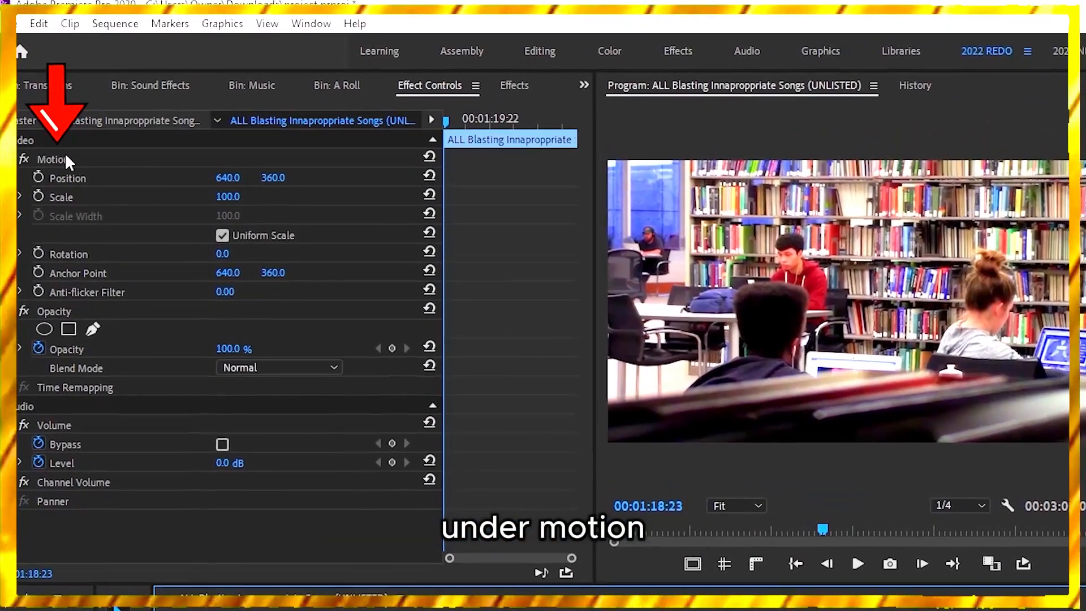
pyautogui.click(45, 103)
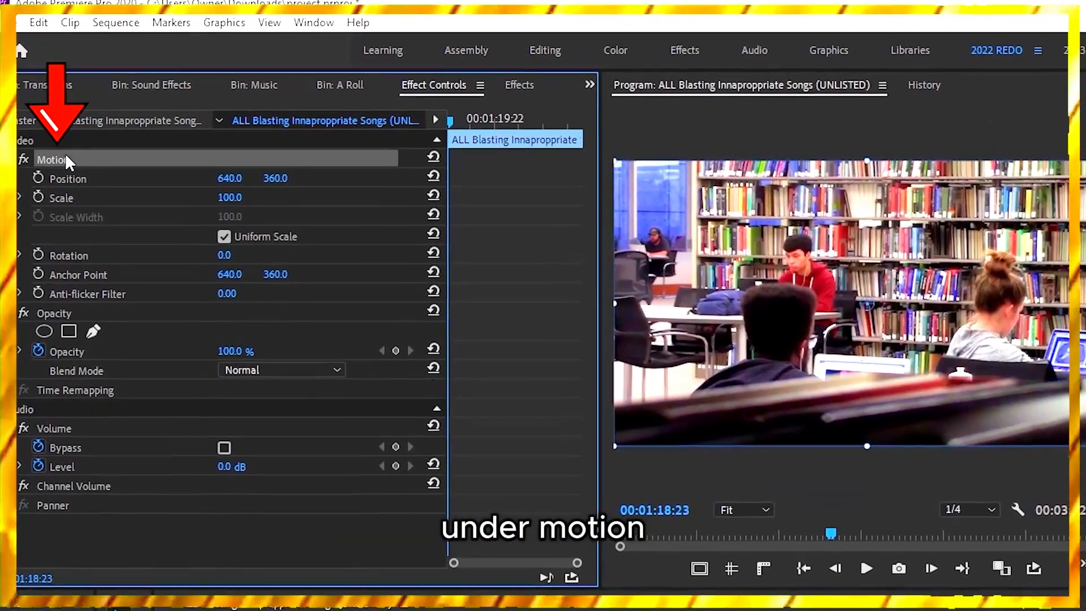
pyautogui.click(38, 178)
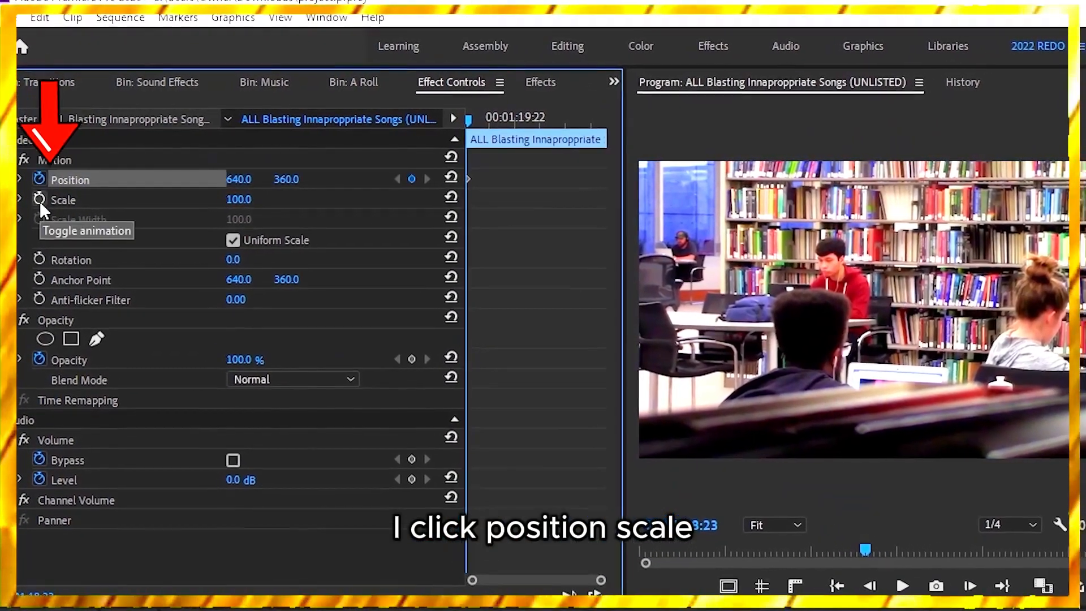
pyautogui.click(39, 200)
# - Scale the short clip to 331 and reposition it to 1222.2, 657.7 to frame the person in the red hoodie
pyautogui.moveTo(238, 199)
pyautogui.mouseDown()
pyautogui.moveTo(352, 199)
pyautogui.moveTo(279, 197)
pyautogui.mouseUp()
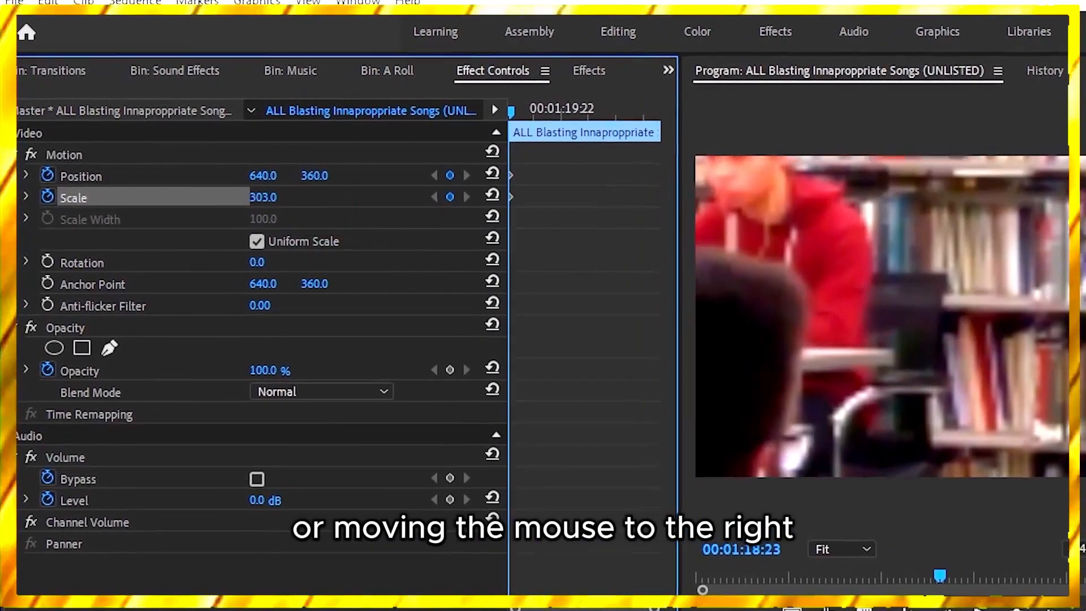
pyautogui.click(272, 197)
pyautogui.click(71, 153)
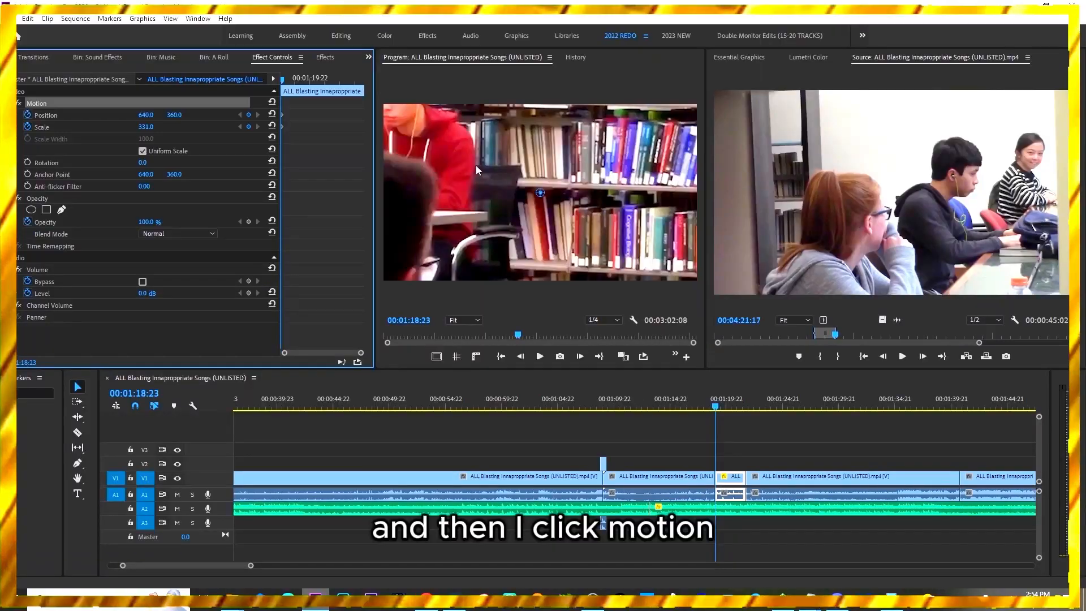
pyautogui.moveTo(501, 164); pyautogui.dragTo(568, 213)
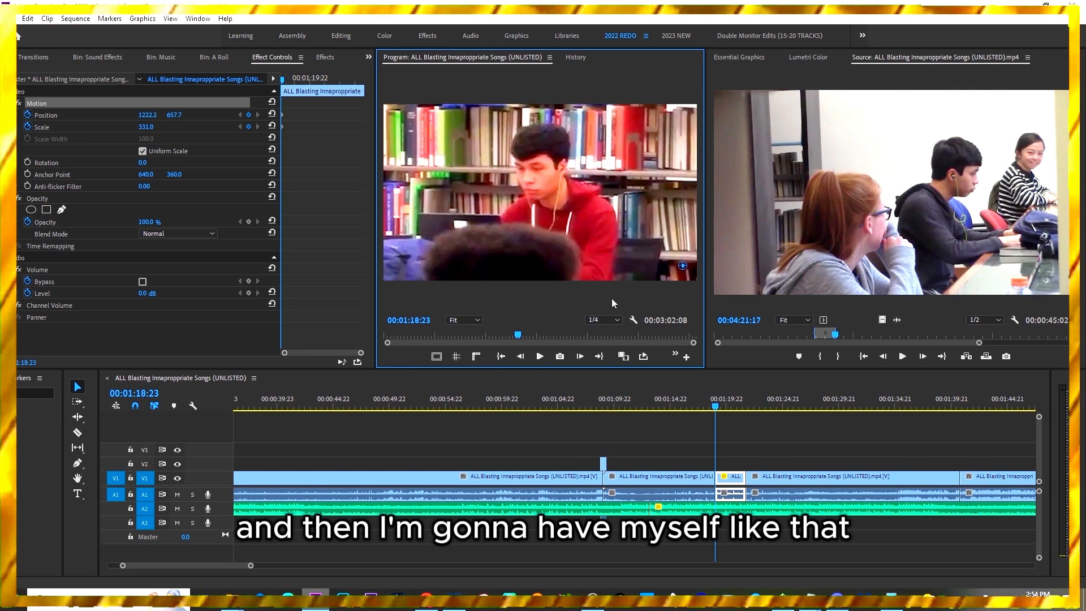
# - Play back the zoomed-in clip from just before its start through to about 00:01:23:06
pyautogui.moveTo(717, 407); pyautogui.dragTo(711, 407)
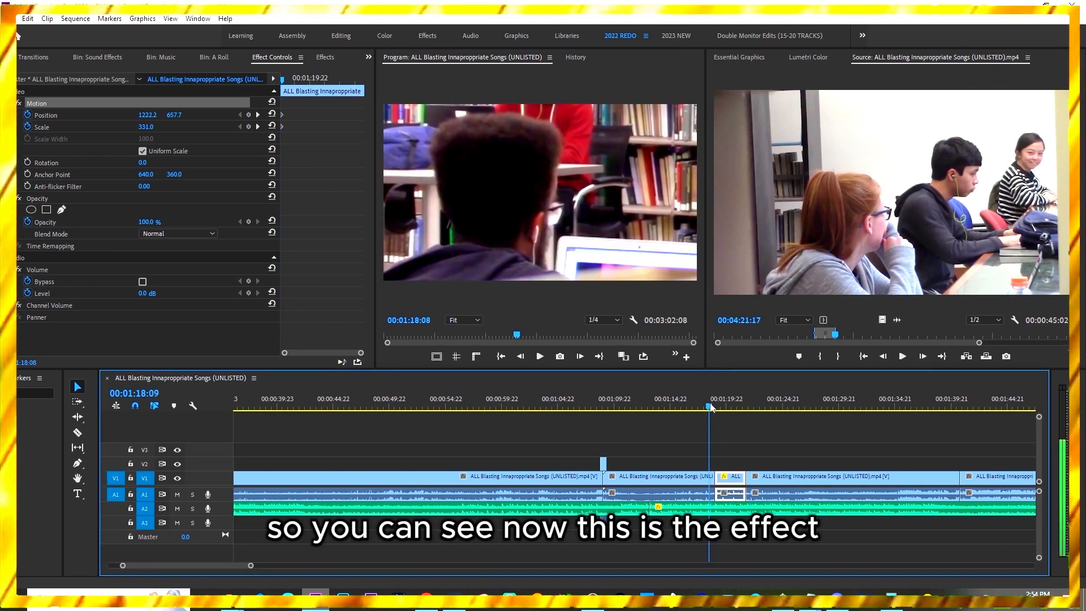
pyautogui.press('space')
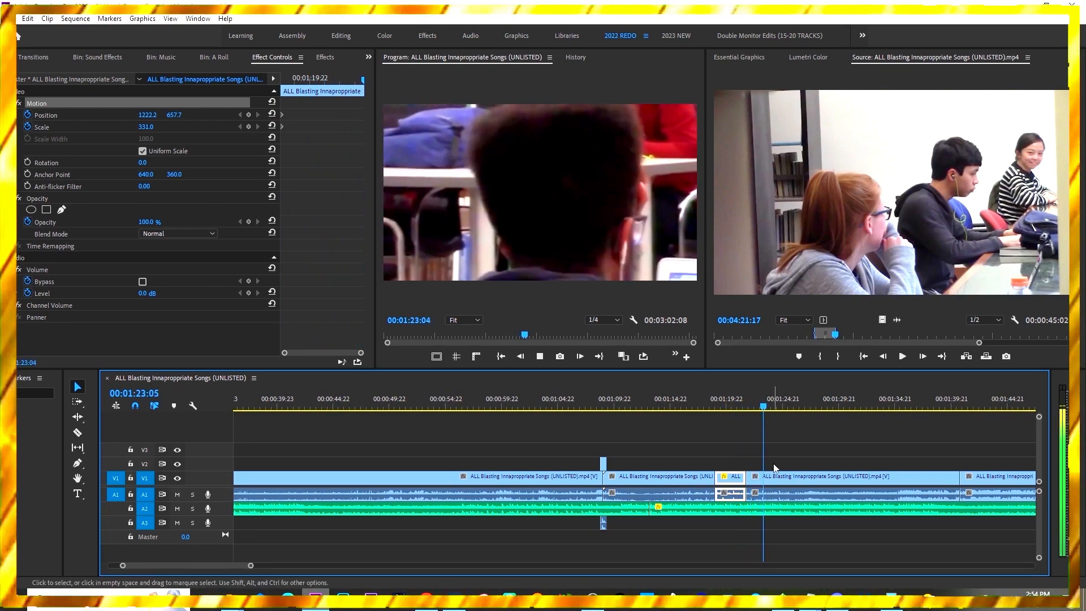
pyautogui.press('-')
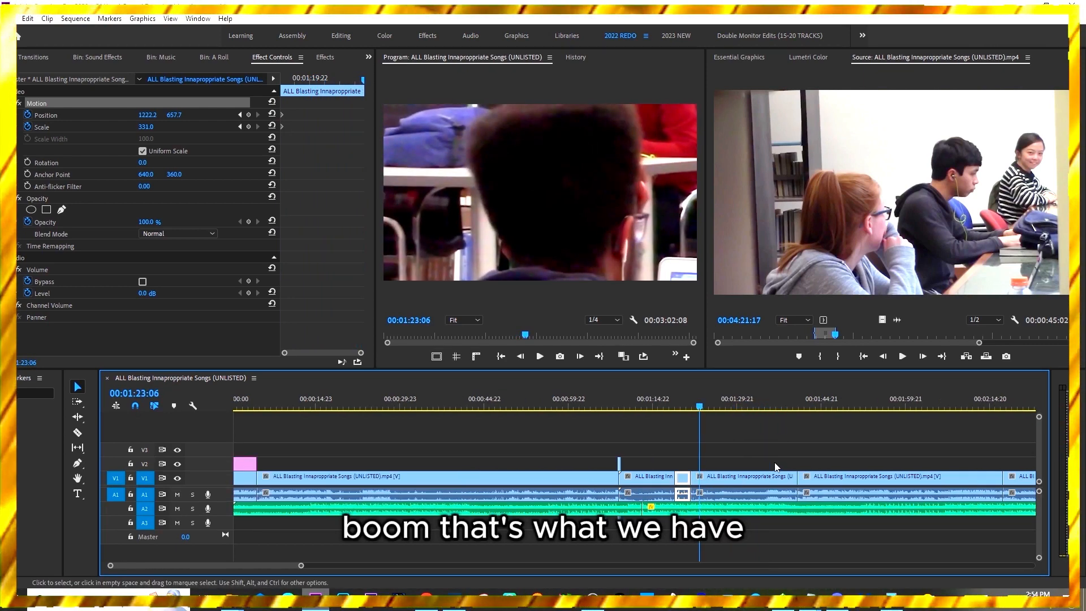
# - Lock the music track A2 and ripple-trim the rest of the V1 clip after 00:01:24:10
pyautogui.press('=')
pyautogui.press('=')
pyautogui.moveTo(656, 406)
pyautogui.mouseDown()
pyautogui.moveTo(671, 404)
pyautogui.moveTo(662, 406)
pyautogui.mouseUp()
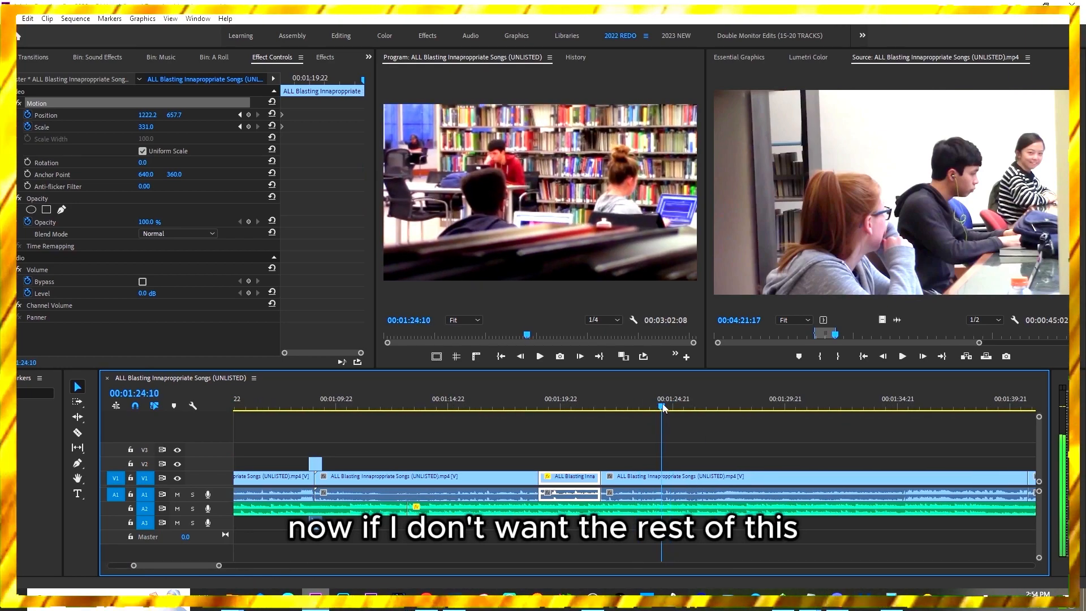
pyautogui.click(681, 511)
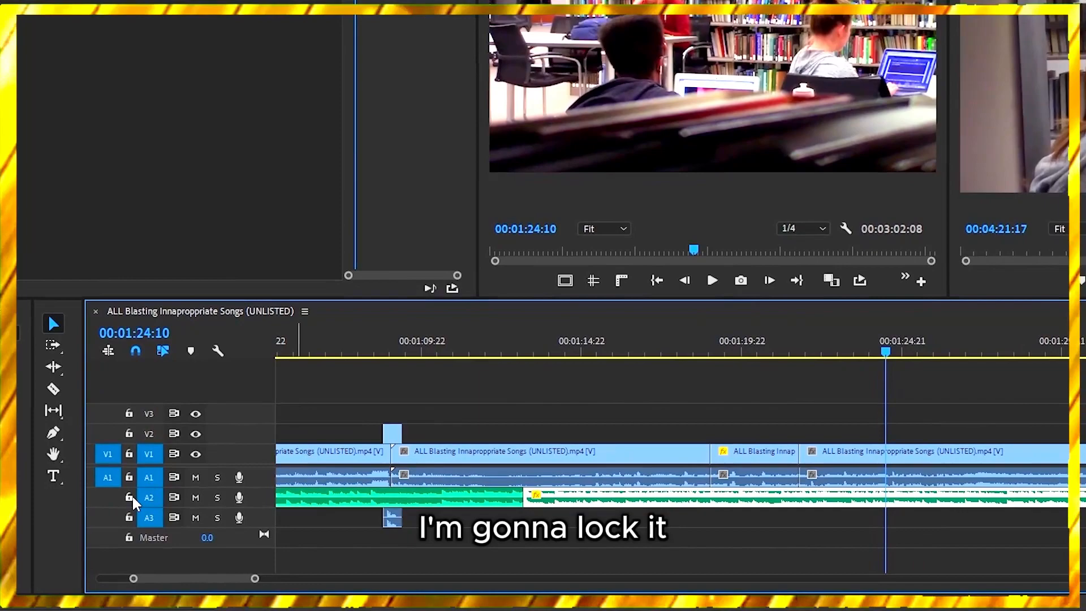
pyautogui.click(129, 496)
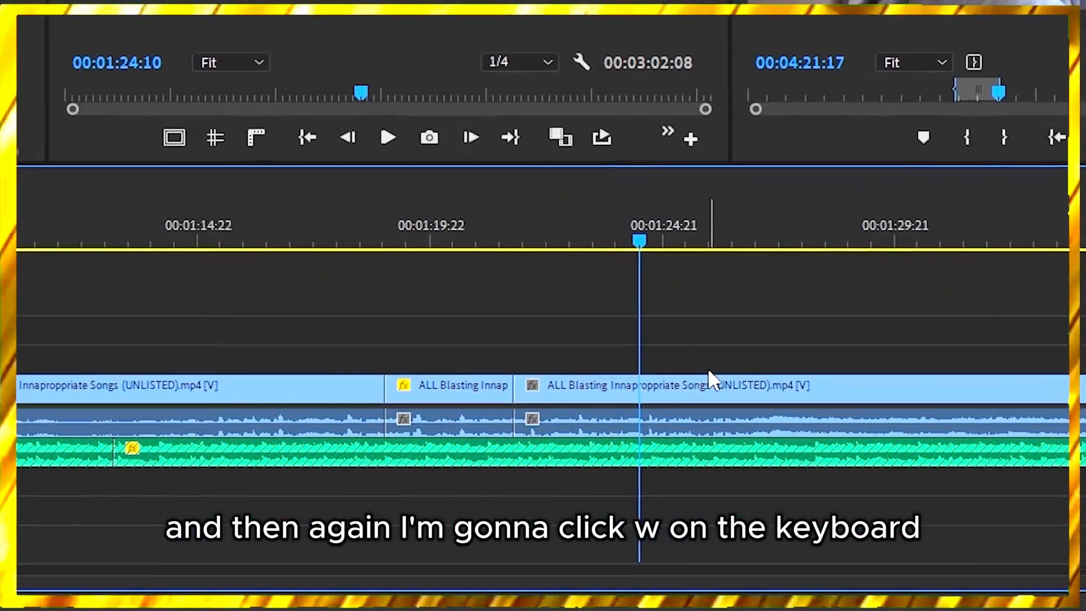
pyautogui.press('w')
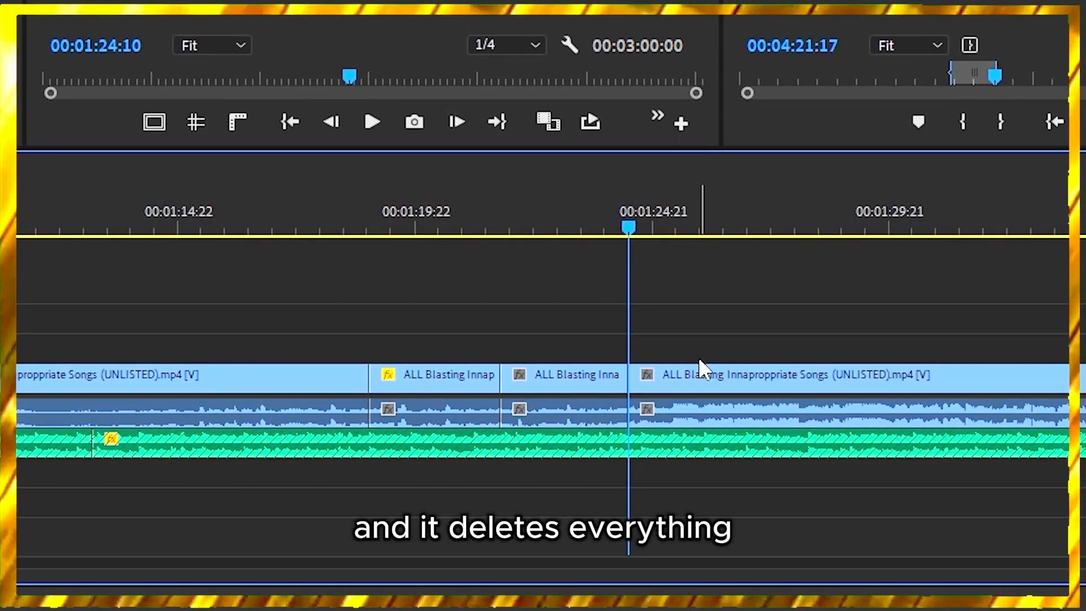
# - Duplicate the film burn clip on V2, with its audio, to the V1 edit point at 00:01:24:10
pyautogui.press('-')
pyautogui.press('-')
pyautogui.press('-')
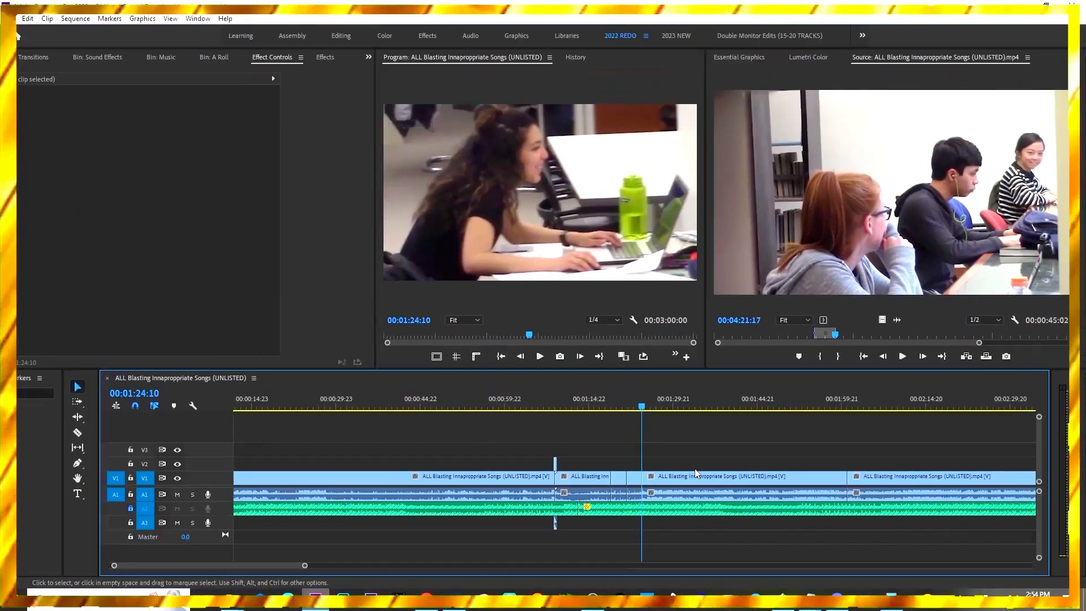
pyautogui.press('=')
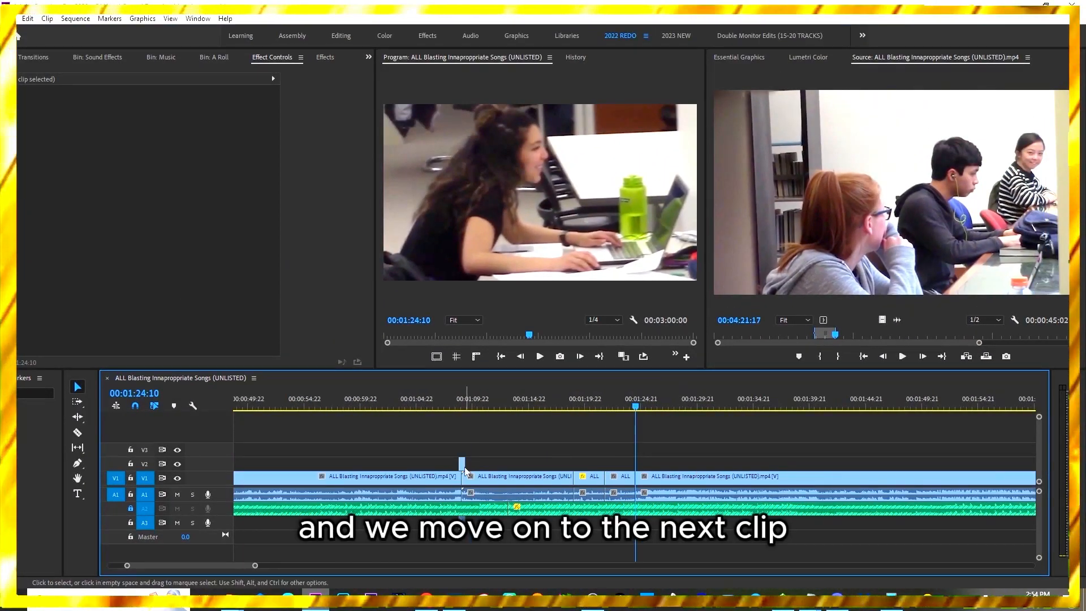
pyautogui.click(462, 464)
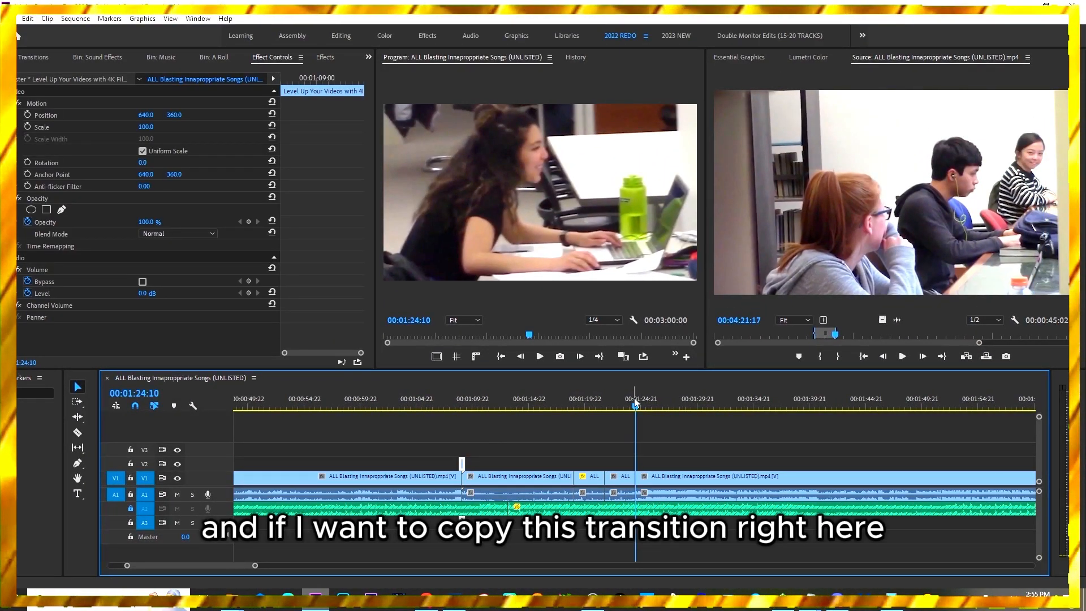
pyautogui.moveTo(635, 403); pyautogui.dragTo(474, 440)
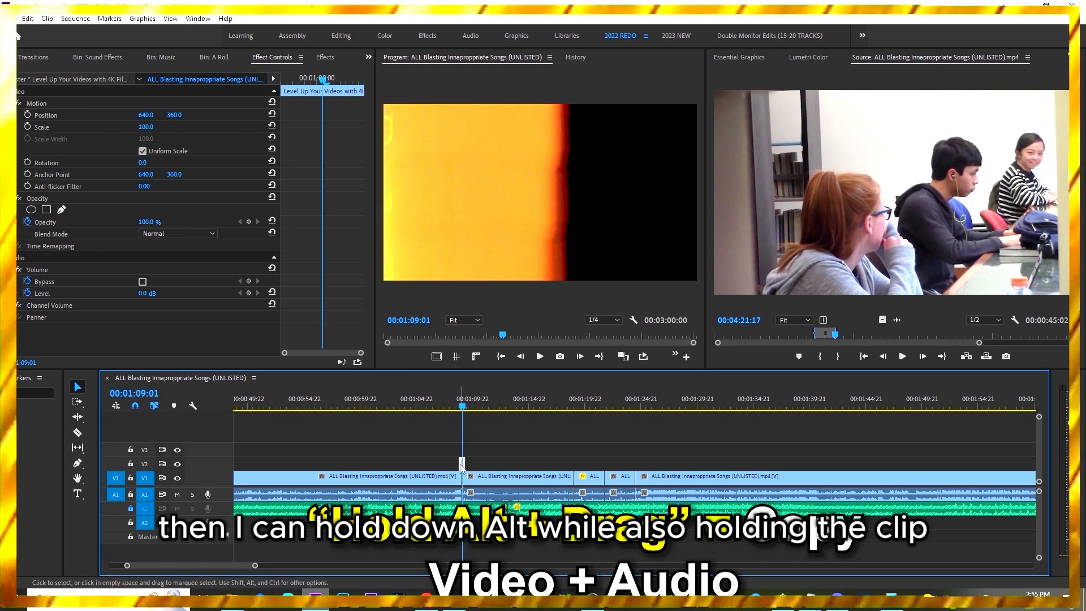
pyautogui.press('alt')
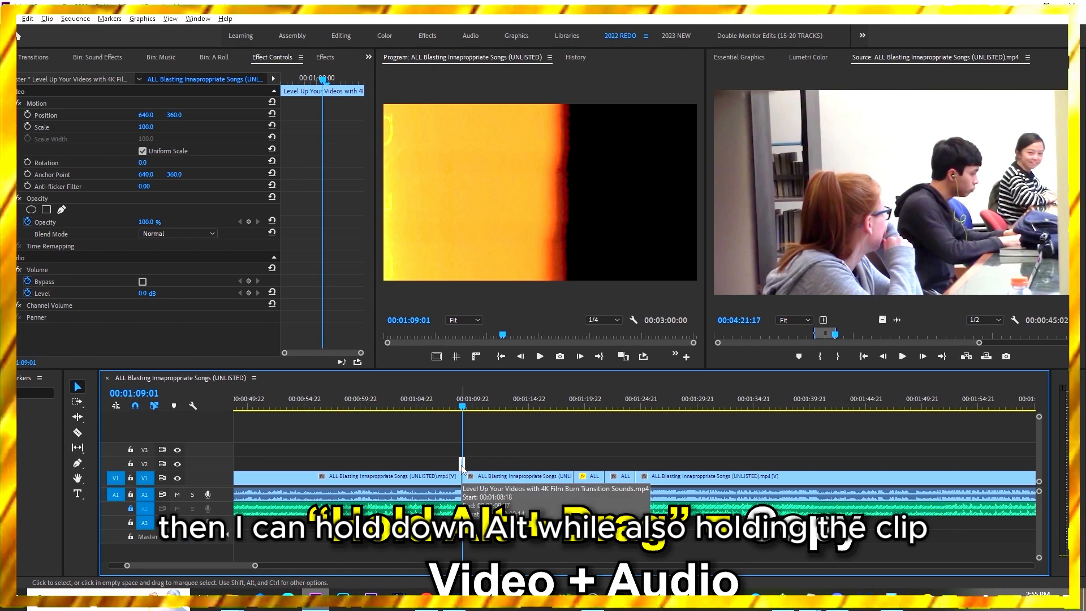
pyautogui.moveTo(461, 465); pyautogui.dragTo(627, 472)
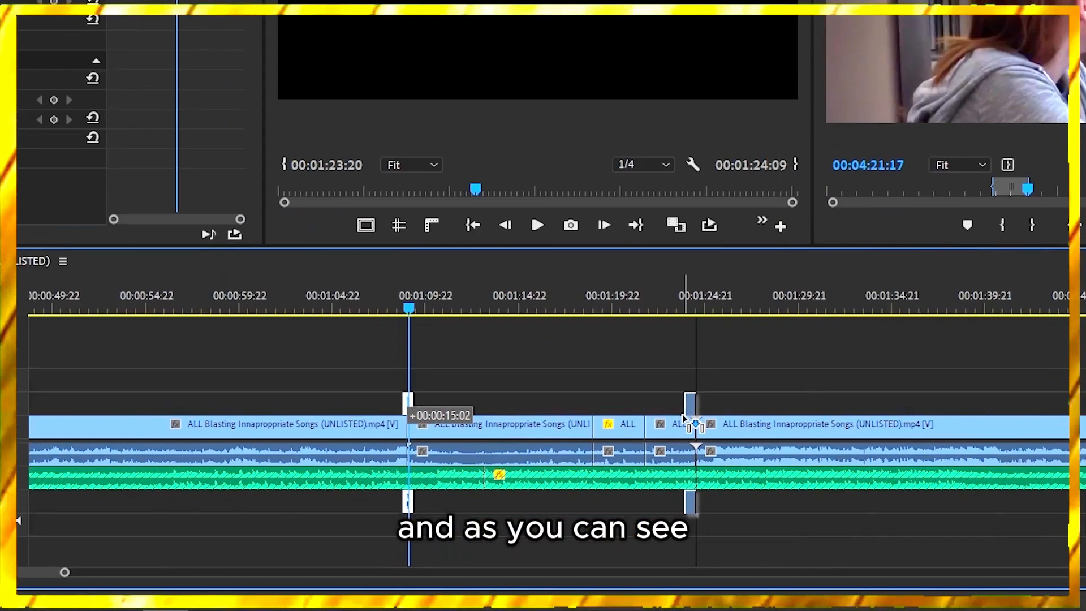
# - Place a duplicate of the V2 film burn clip across the V1 cut near 00:01:24:10 and play back the transition
pyautogui.moveTo(682, 419); pyautogui.dragTo(689, 417)
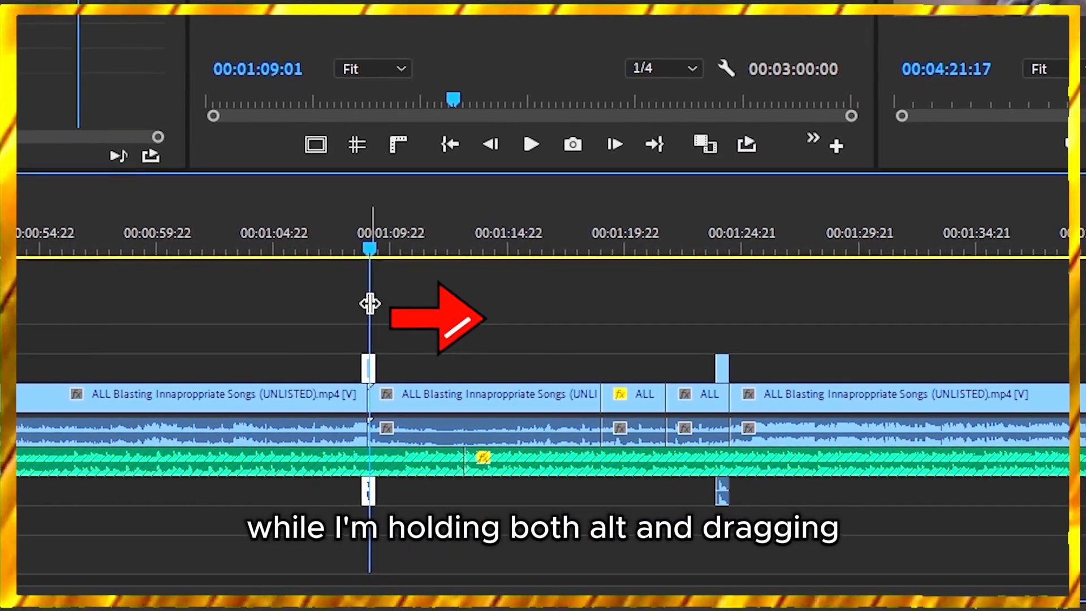
pyautogui.moveTo(370, 368); pyautogui.dragTo(509, 364)
pyautogui.hotkey('ctrl', 'z')
pyautogui.moveTo(424, 236); pyautogui.dragTo(720, 273)
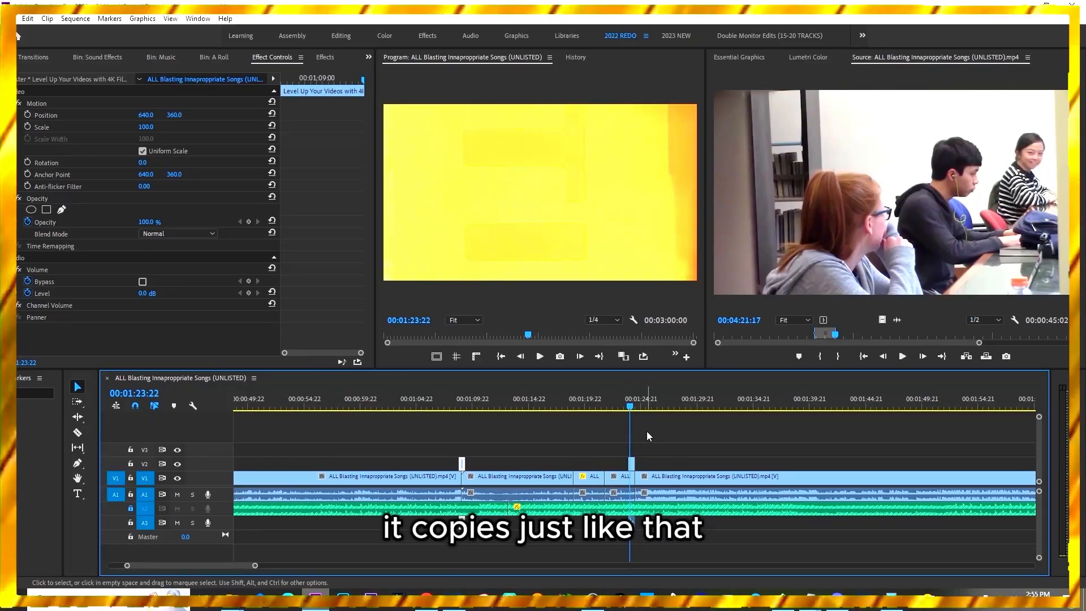
pyautogui.moveTo(656, 467); pyautogui.dragTo(685, 468)
pyautogui.press('space')
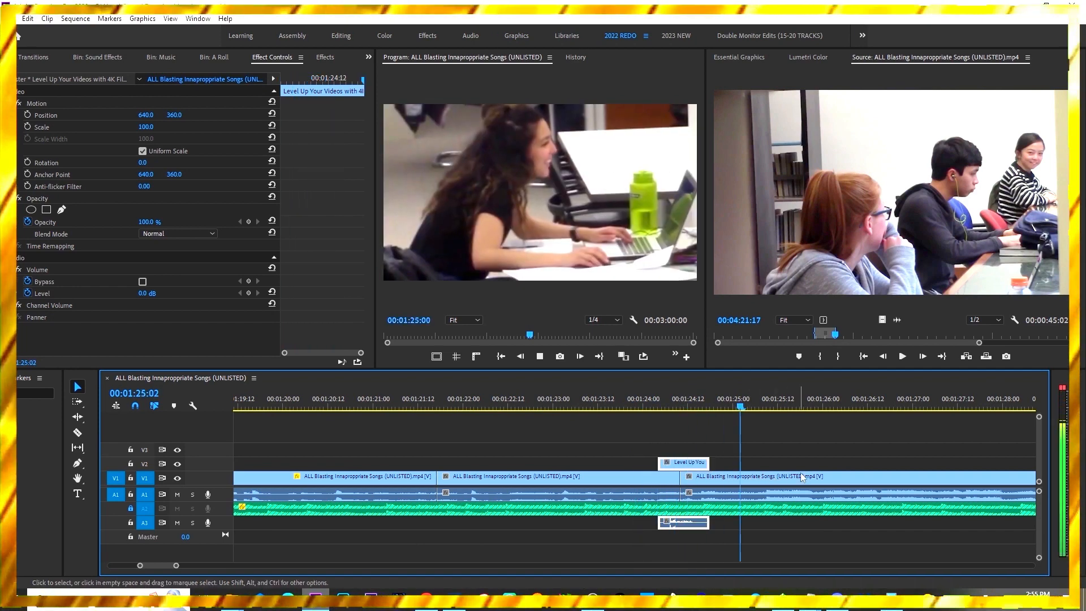
pyautogui.press('space')
# - Split the V1 clip and its audio at 00:01:28:01 and select the part after the cut
pyautogui.press('-')
pyautogui.press('-')
pyautogui.press('-')
pyautogui.press('-')
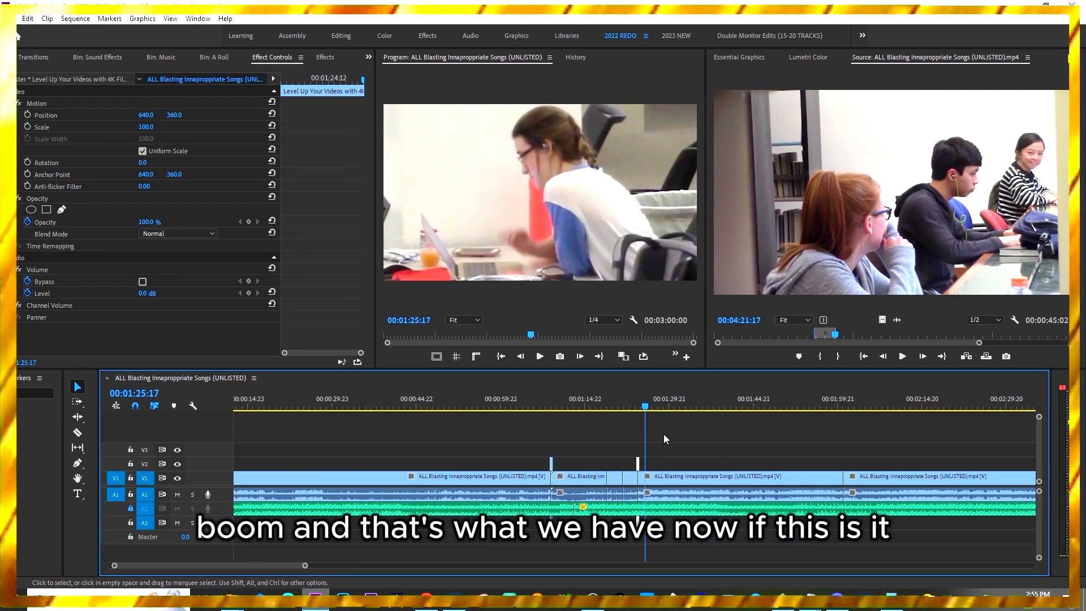
pyautogui.press('-')
pyautogui.press('=')
pyautogui.press('=')
pyautogui.click(637, 414)
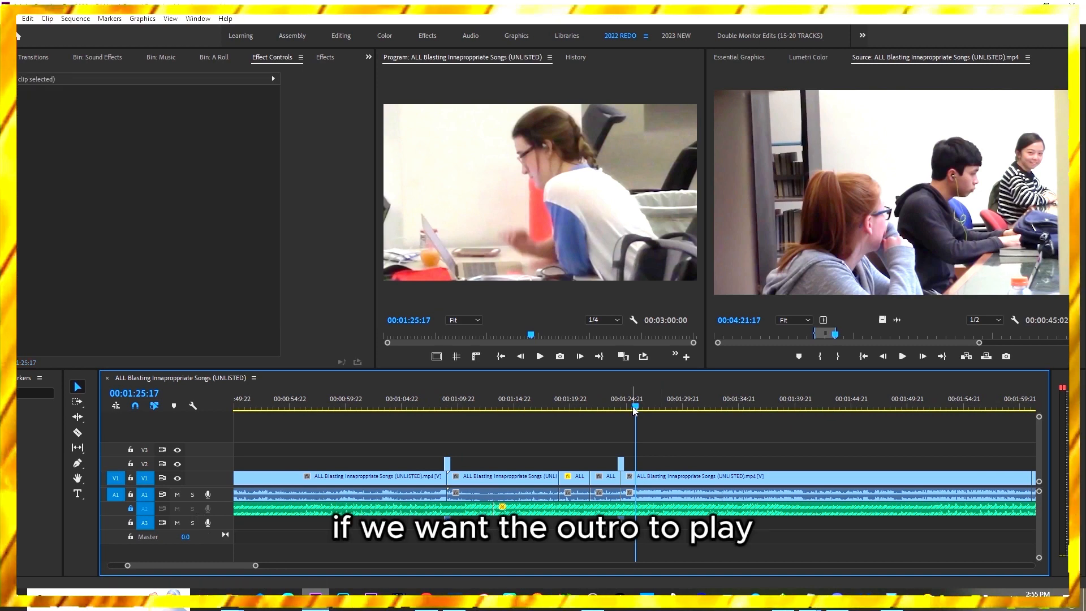
pyautogui.moveTo(635, 411); pyautogui.dragTo(660, 413)
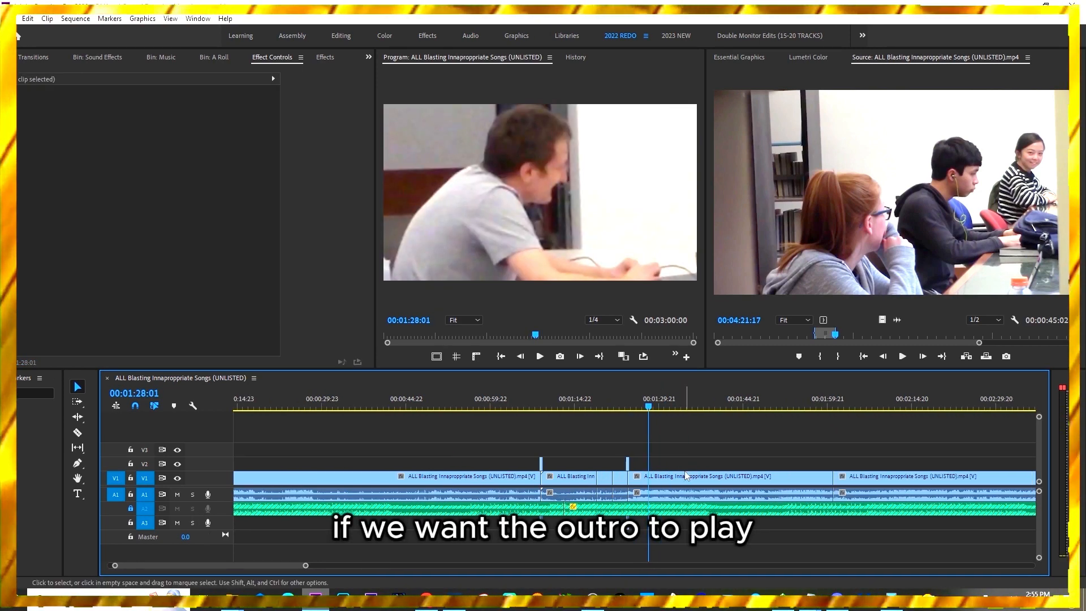
pyautogui.click(649, 478)
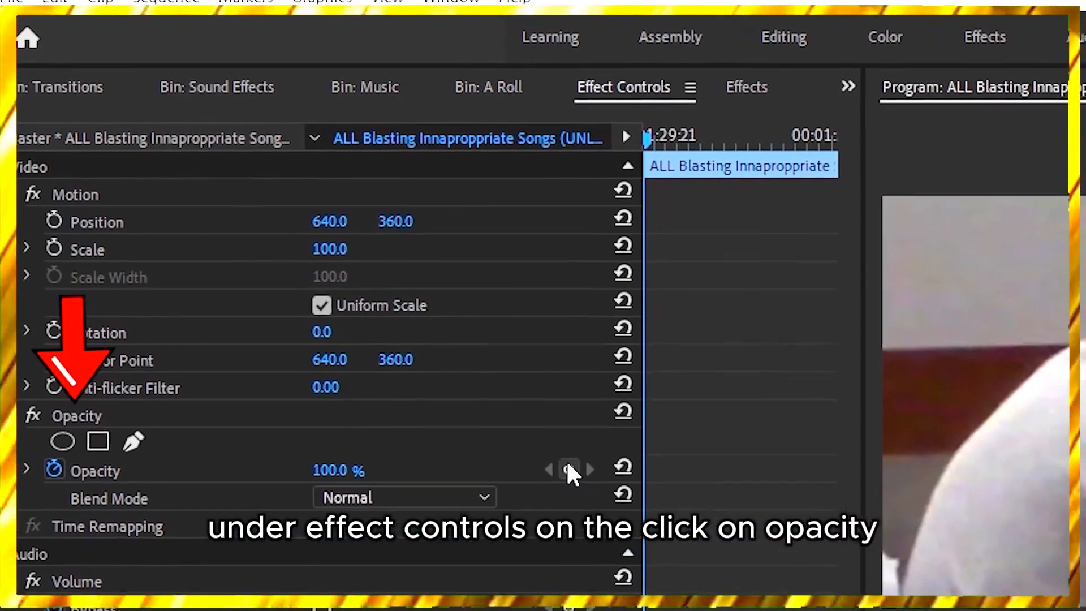
# - Keyframe the clip's opacity from 100% at 00:01:28:01 to 0% at 00:01:31:12, and key its volume level at -300 dB there
pyautogui.click(567, 468)
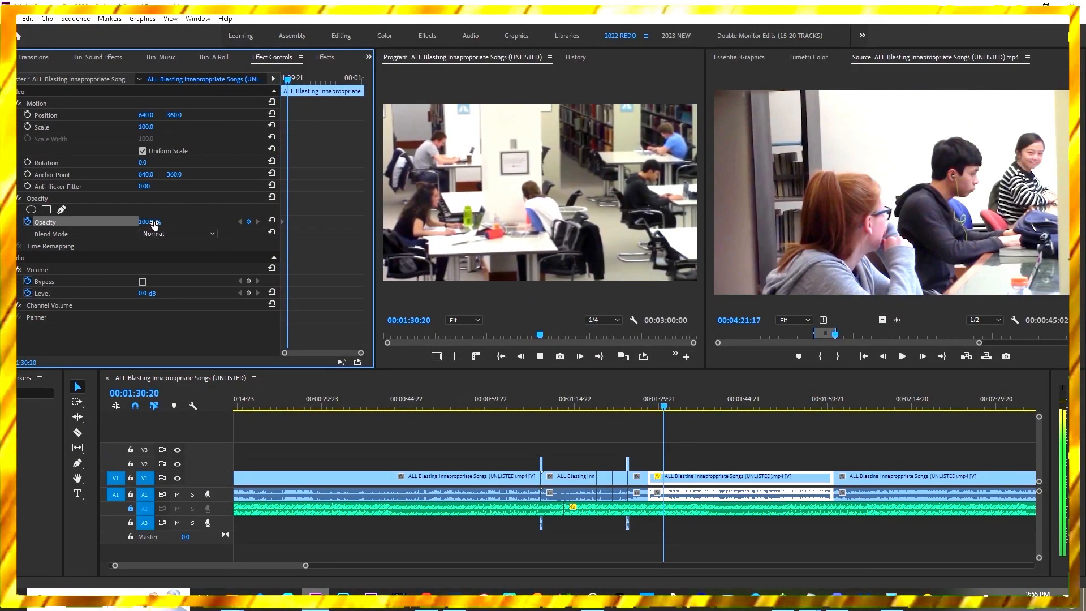
pyautogui.moveTo(154, 222)
pyautogui.mouseDown()
pyautogui.moveTo(112, 222)
pyautogui.moveTo(141, 222)
pyautogui.mouseUp()
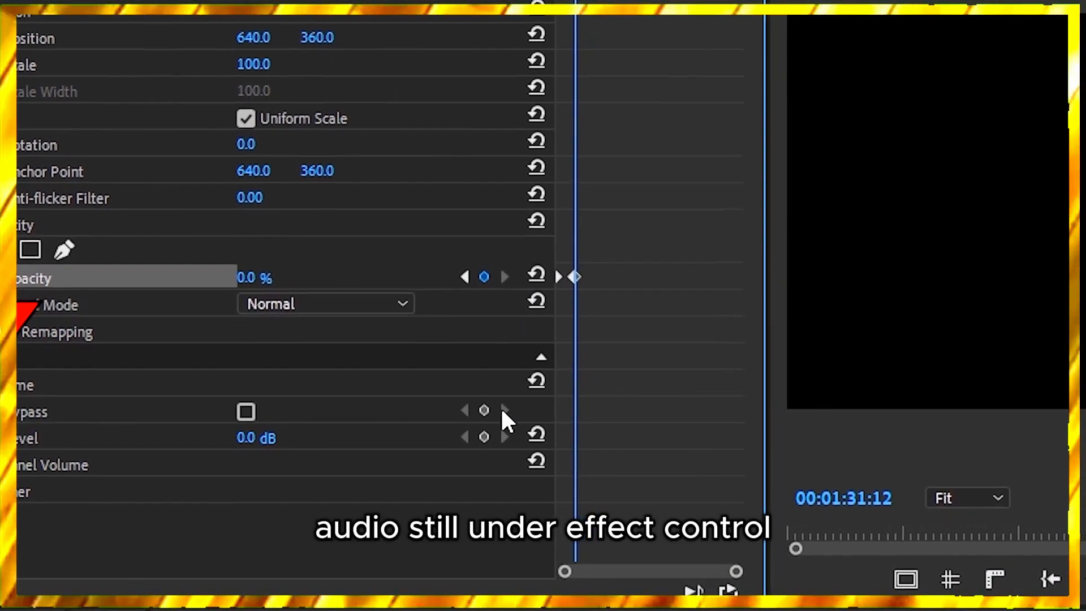
pyautogui.click(491, 437)
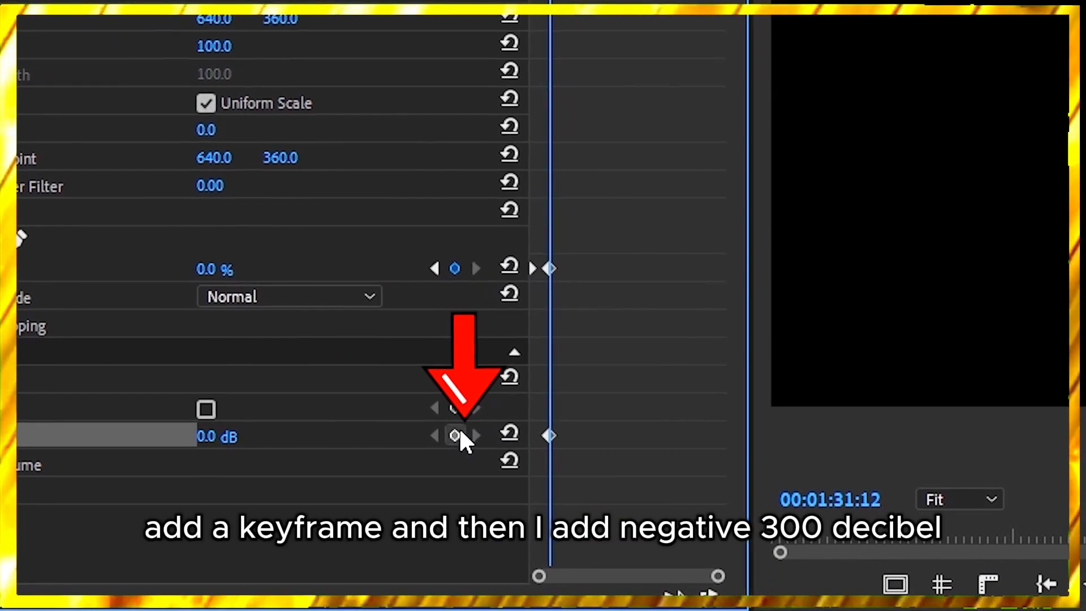
pyautogui.click(222, 436)
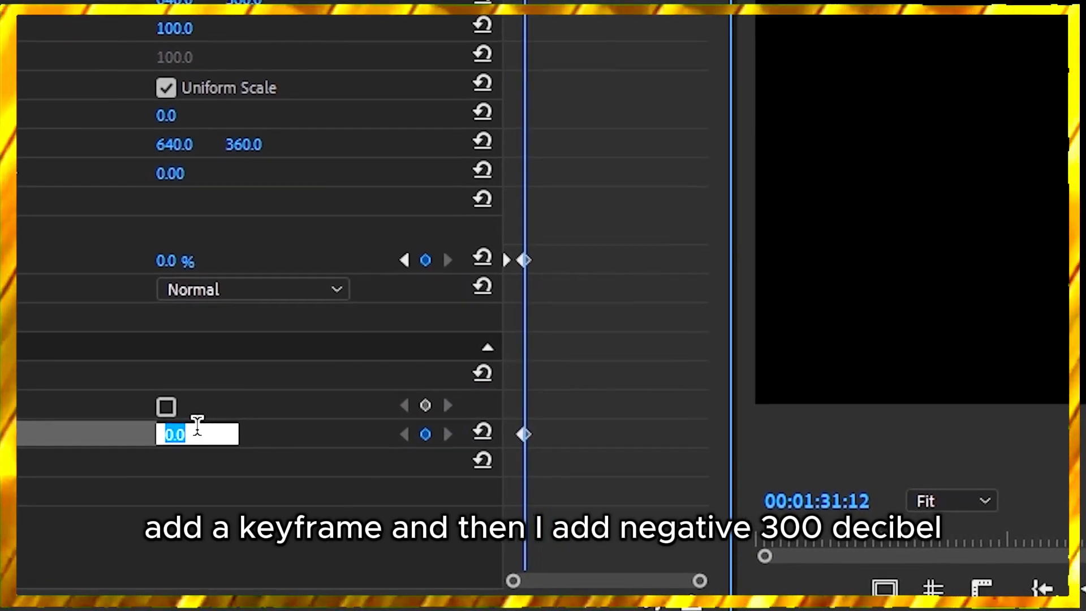
pyautogui.write('-300')
pyautogui.press('Return')
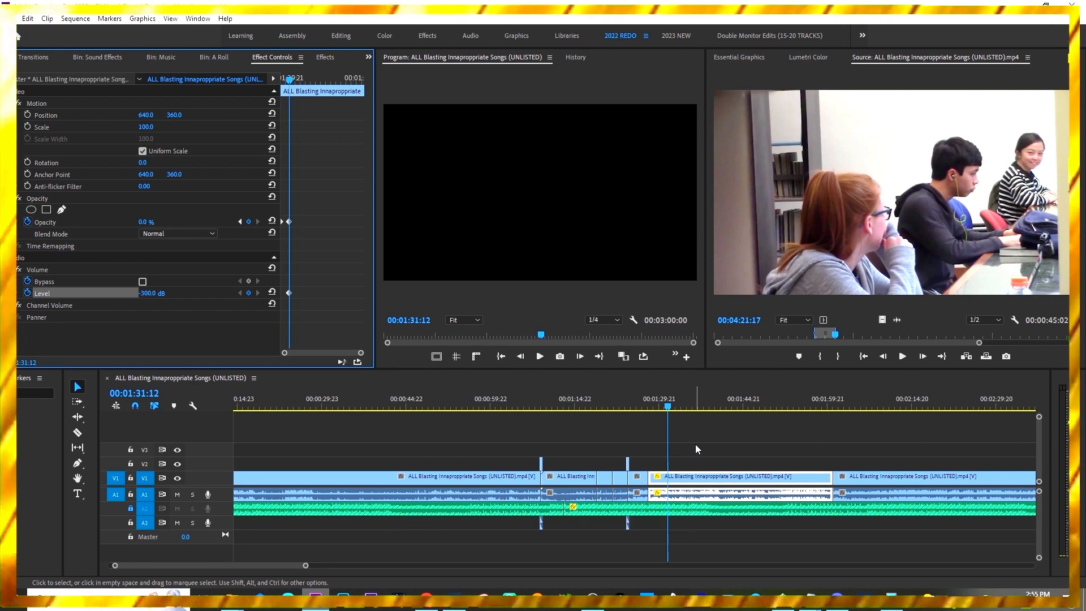
# - Split the V1 clip and its audio at 00:01:31:12, and play the fade-out segment from 00:01:28:01
pyautogui.click(694, 444)
pyautogui.hotkey('ctrl', 'k')
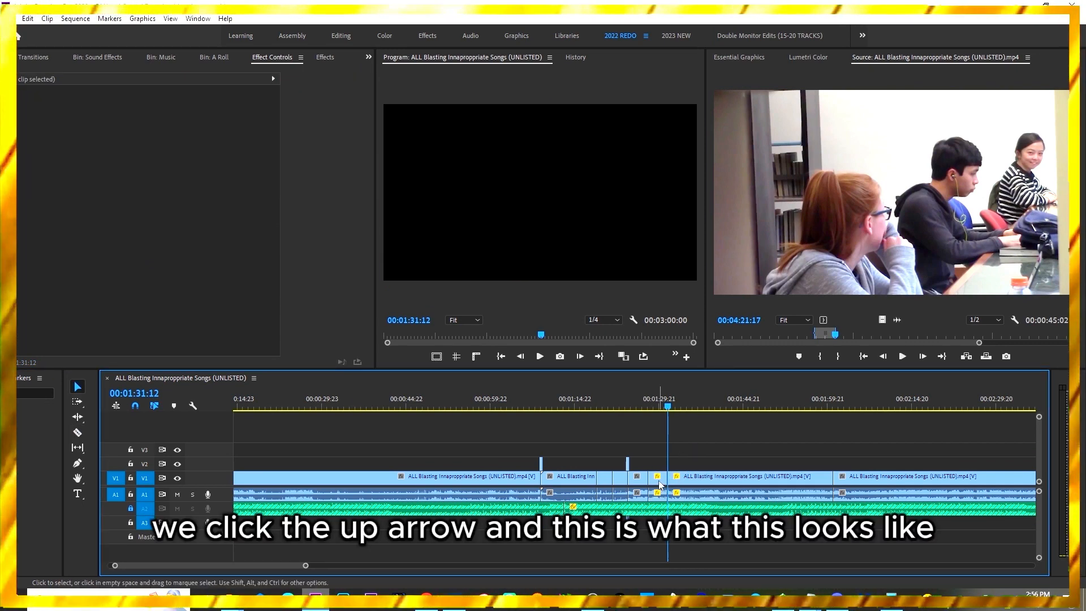
pyautogui.press('Up')
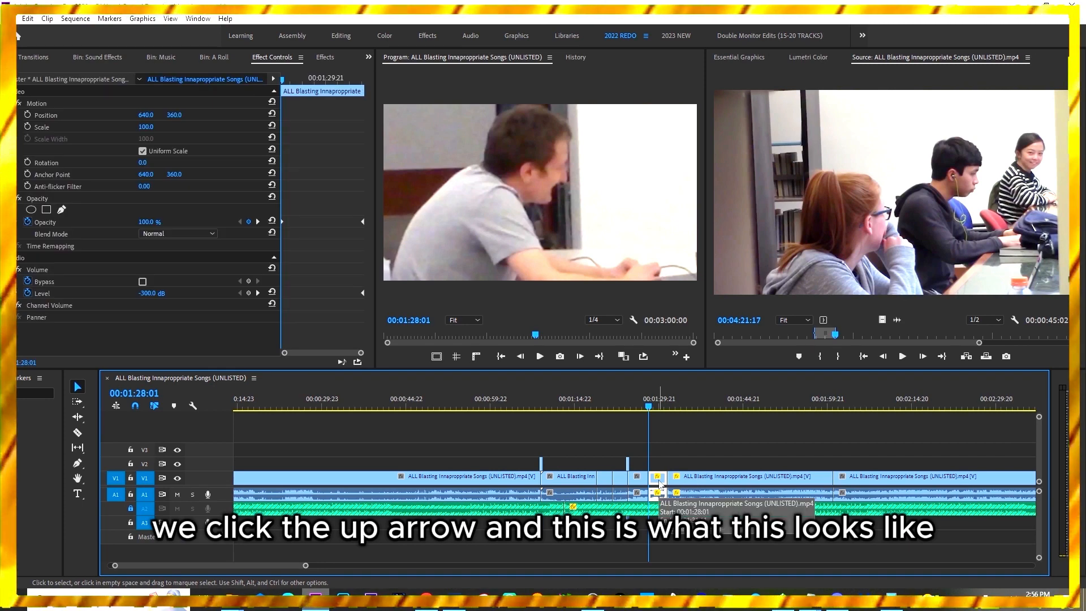
pyautogui.press('space')
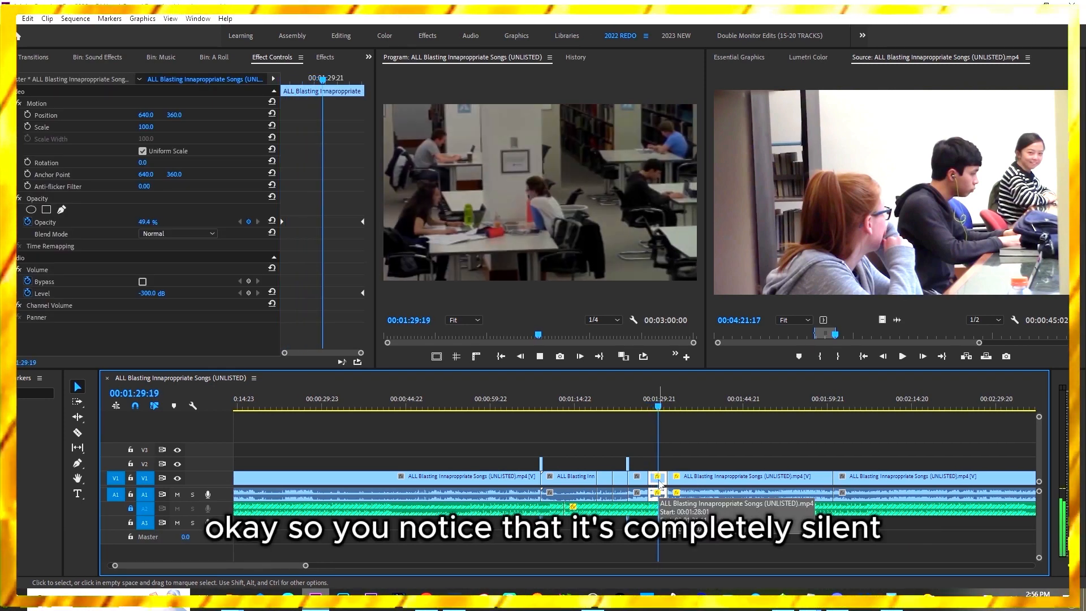
pyautogui.press('Up')
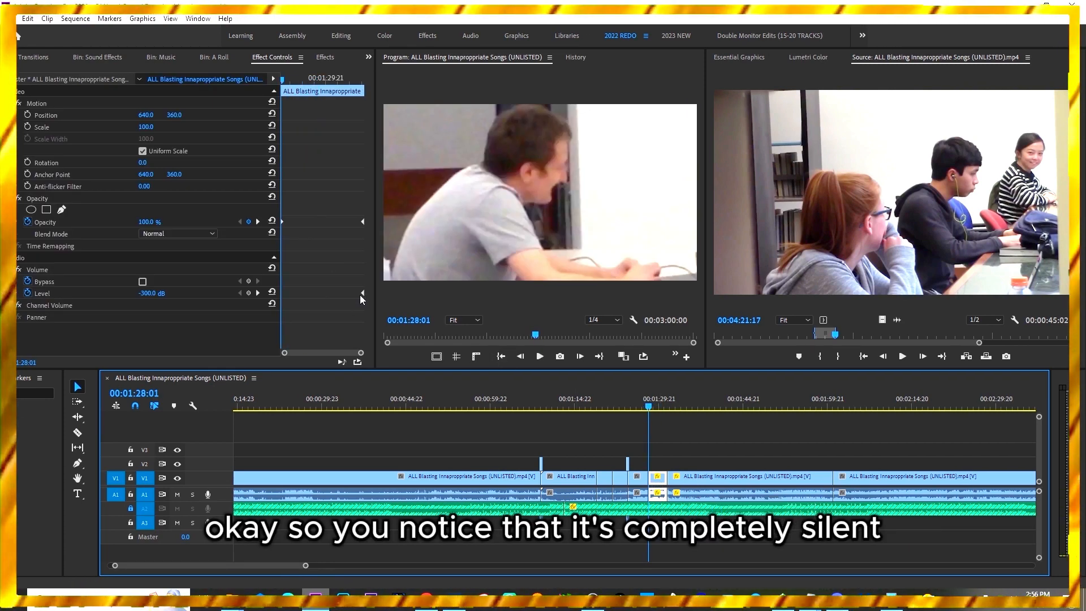
# - Set a volume level keyframe of 0 dB at the start of the fade-out clip, at 00:01:28:01
pyautogui.click(154, 289)
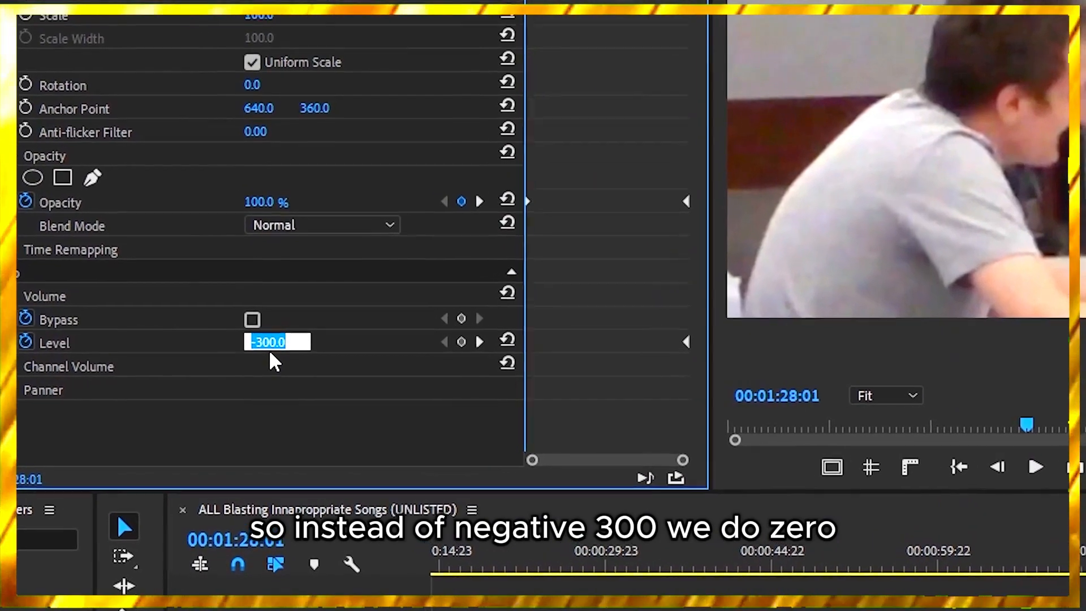
pyautogui.write('0')
pyautogui.press('Return')
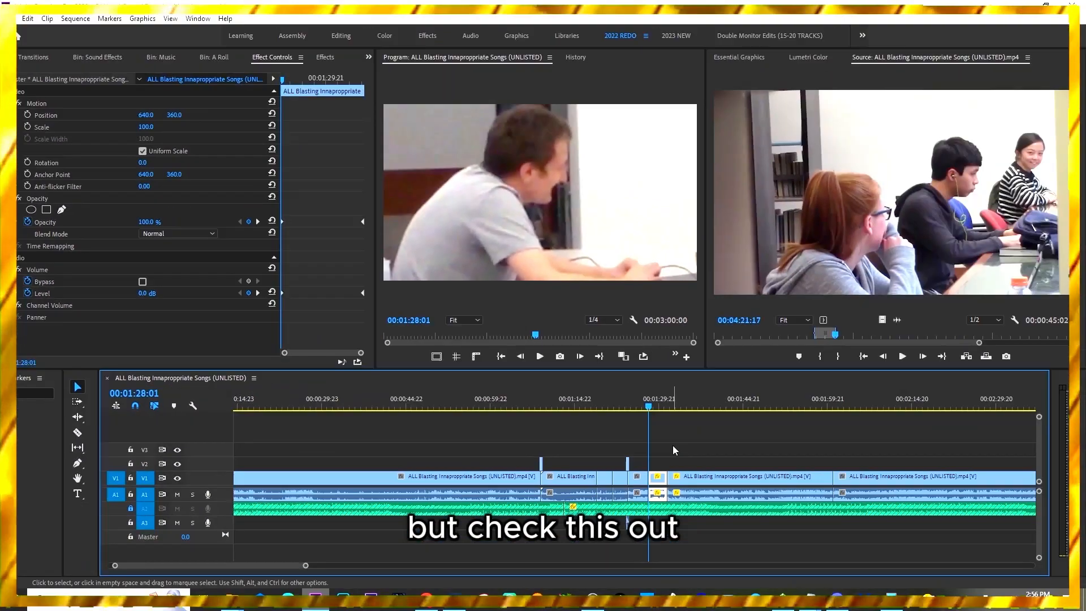
pyautogui.click(673, 445)
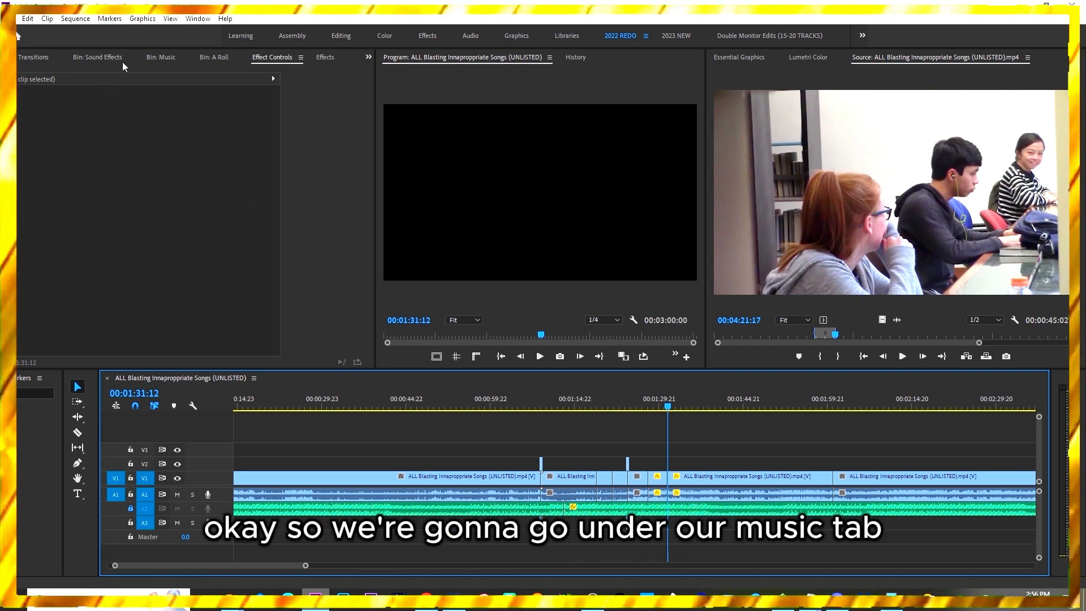
# - Place the Ship Wrek, Zookeepers song from the Music bin on A3 at 00:01:31:12 and unlock the A2 track
pyautogui.click(169, 60)
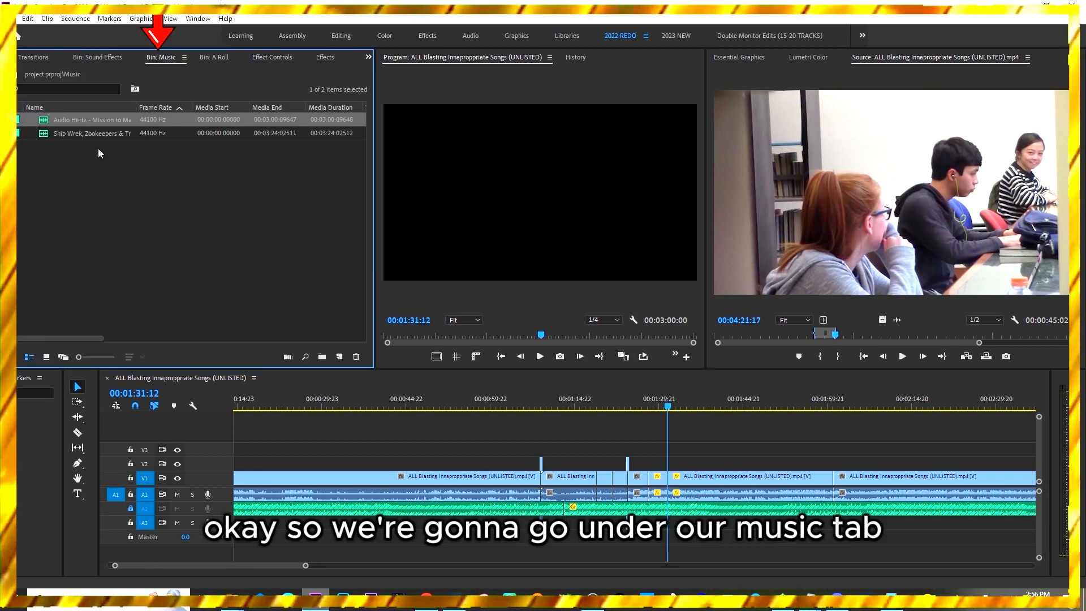
pyautogui.moveTo(84, 134); pyautogui.dragTo(696, 532)
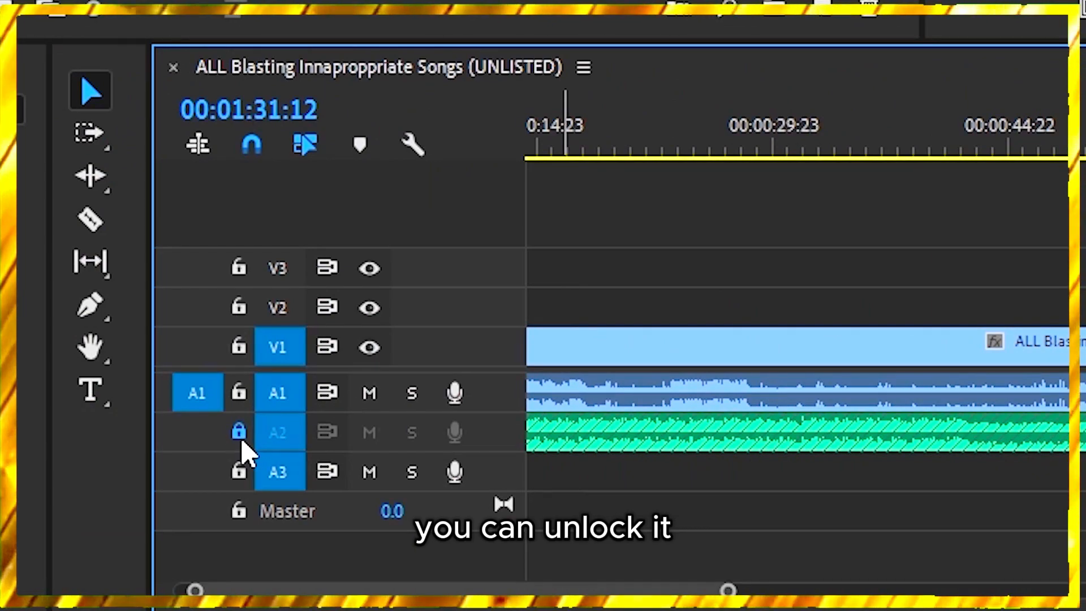
pyautogui.click(239, 435)
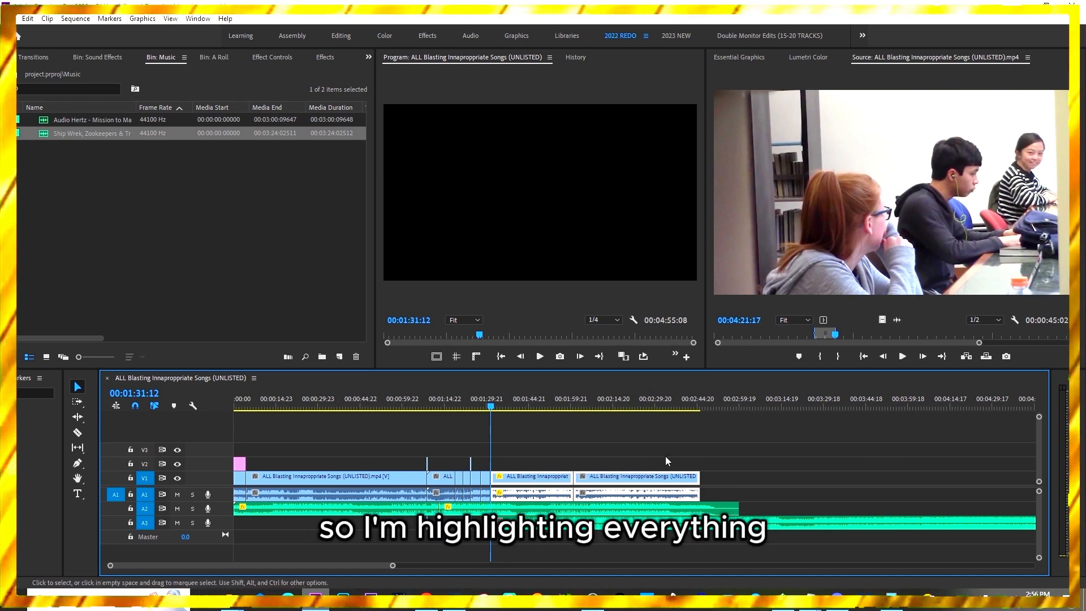
# - Move the two V1 clips after 00:01:31:12, with their audio, later so they start at about 00:02:59:19
pyautogui.moveTo(518, 480); pyautogui.dragTo(563, 480)
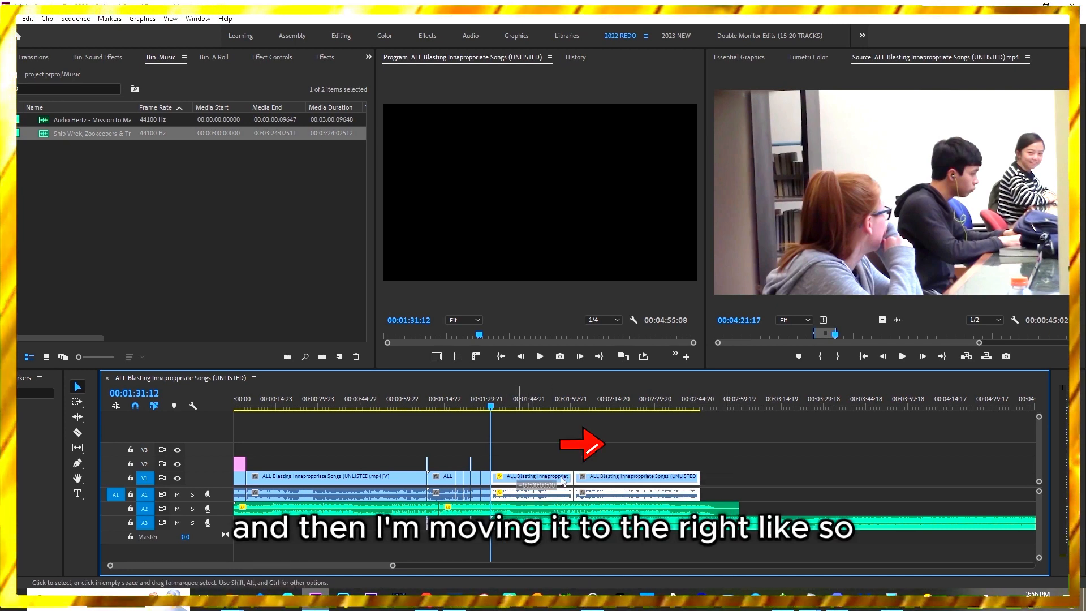
pyautogui.moveTo(766, 475); pyautogui.dragTo(768, 475)
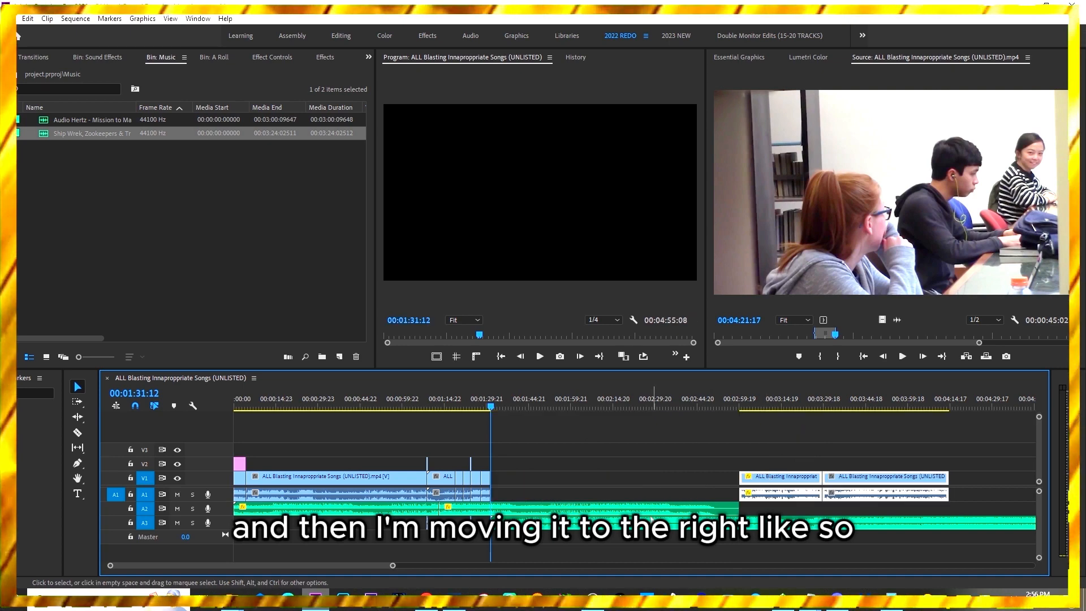
# - Split the A2 music clip at 00:01:31:12 and delete the portion after the cut
pyautogui.press('=')
pyautogui.press('=')
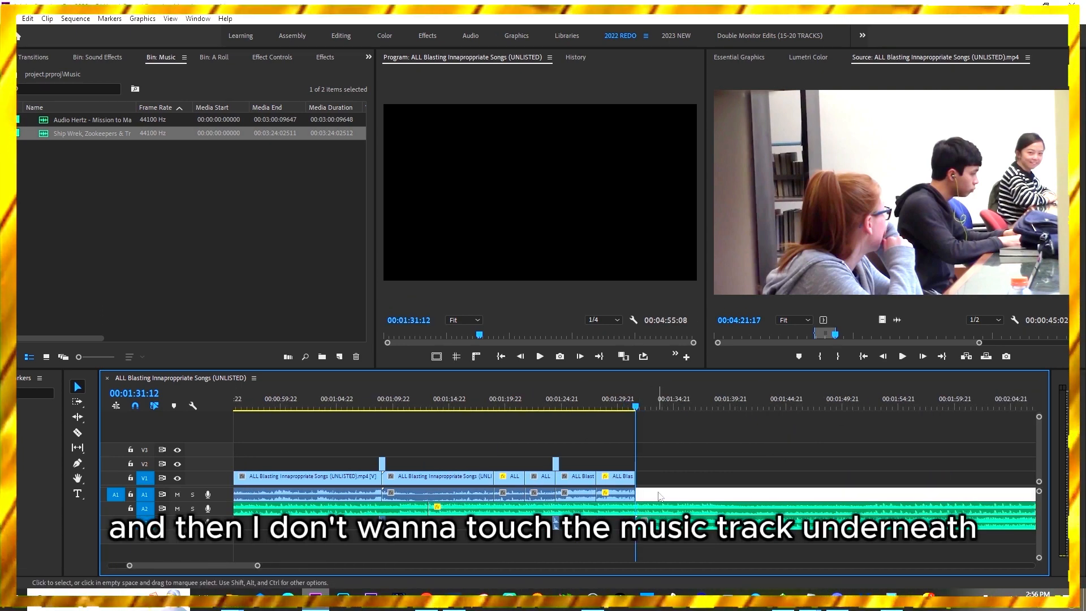
pyautogui.press('c')
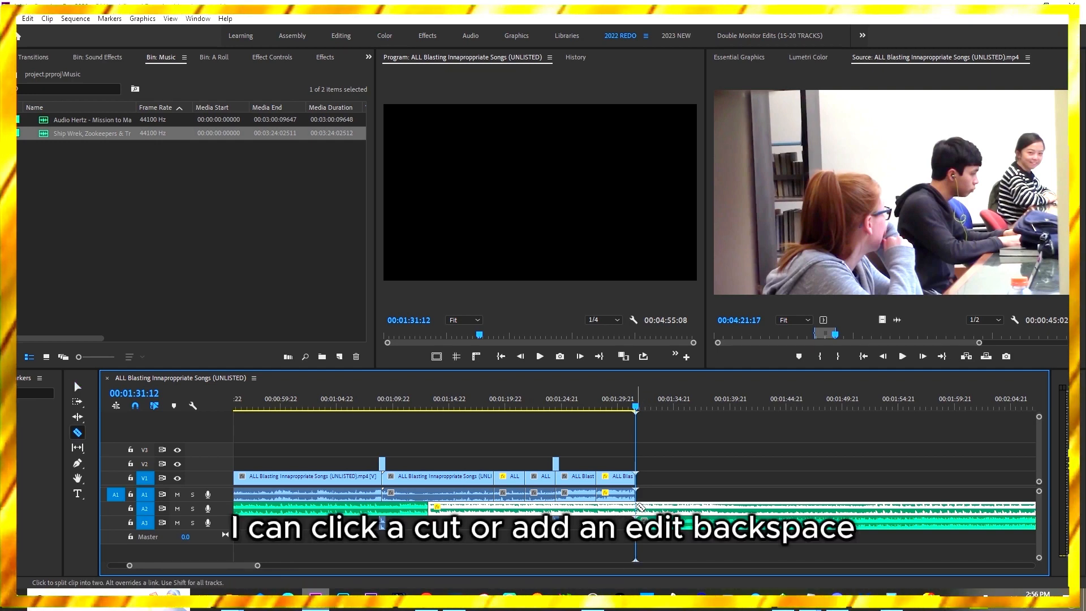
pyautogui.click(636, 507)
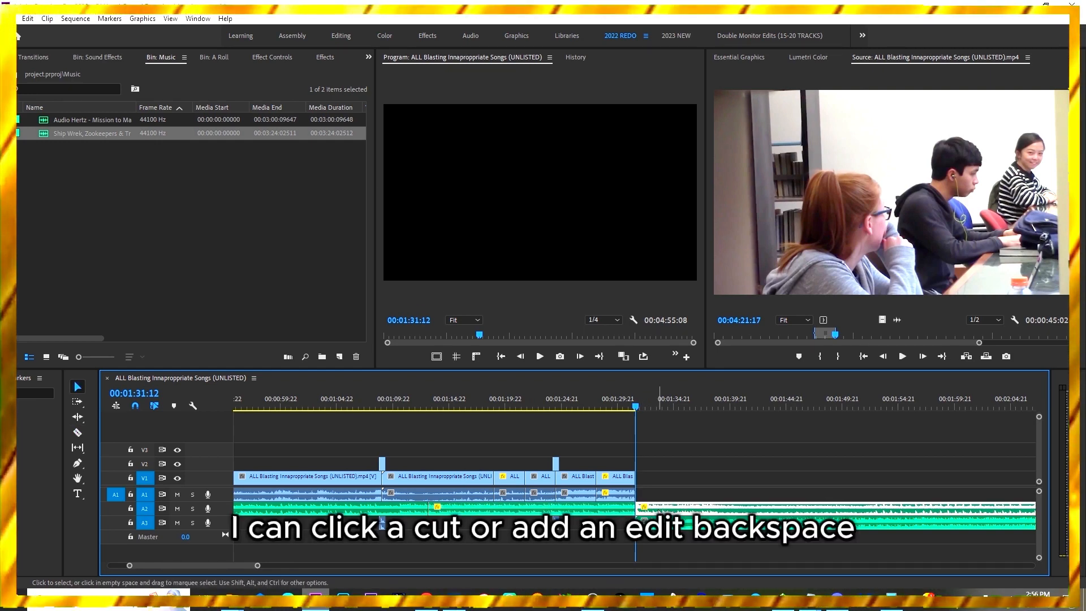
pyautogui.press('BackSpace')
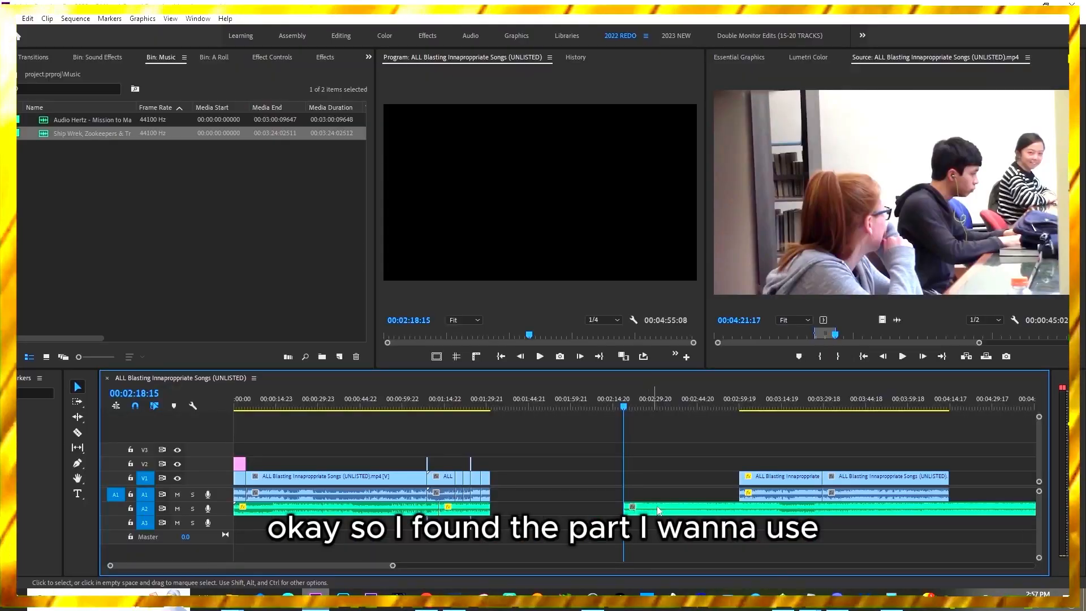
# - Move the trimmed outro music on A2 back to 00:01:31:12 so it directly follows the first music track
pyautogui.press('=')
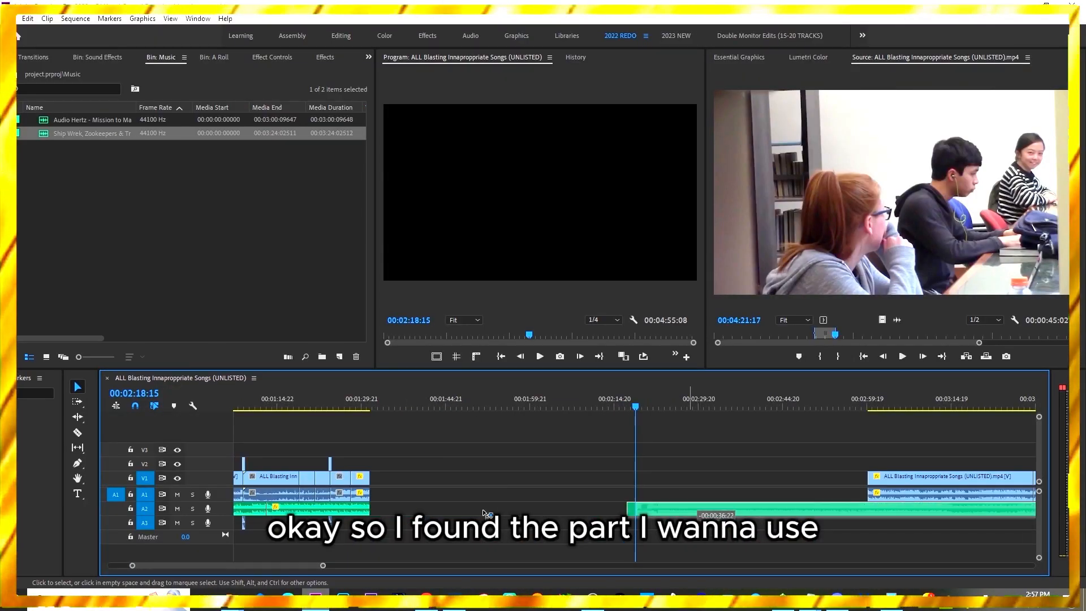
pyautogui.moveTo(485, 513); pyautogui.dragTo(432, 508)
pyautogui.press('-')
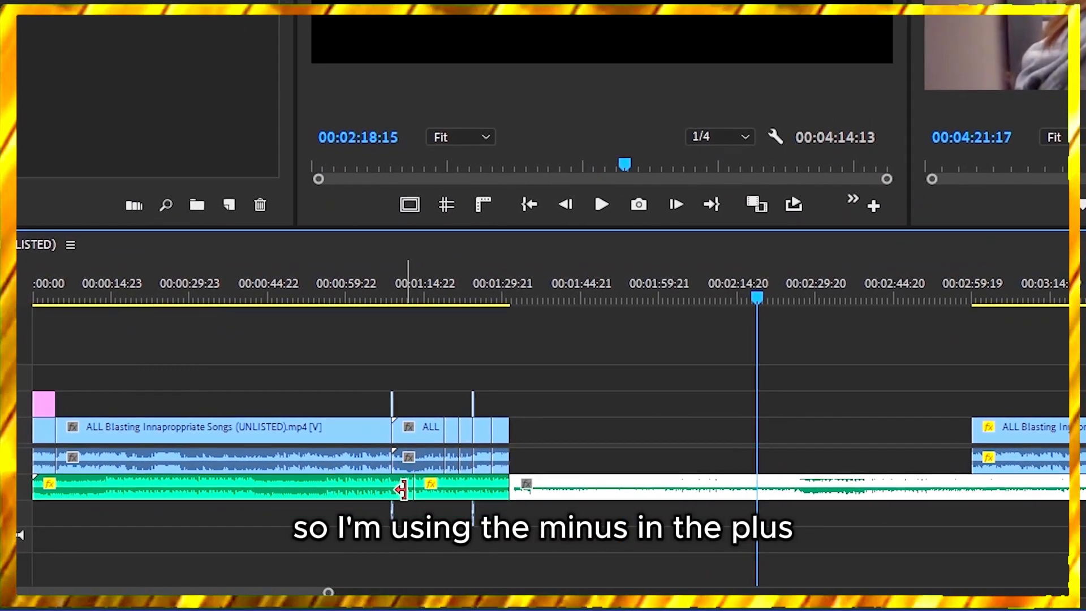
pyautogui.press('=')
pyautogui.press('-')
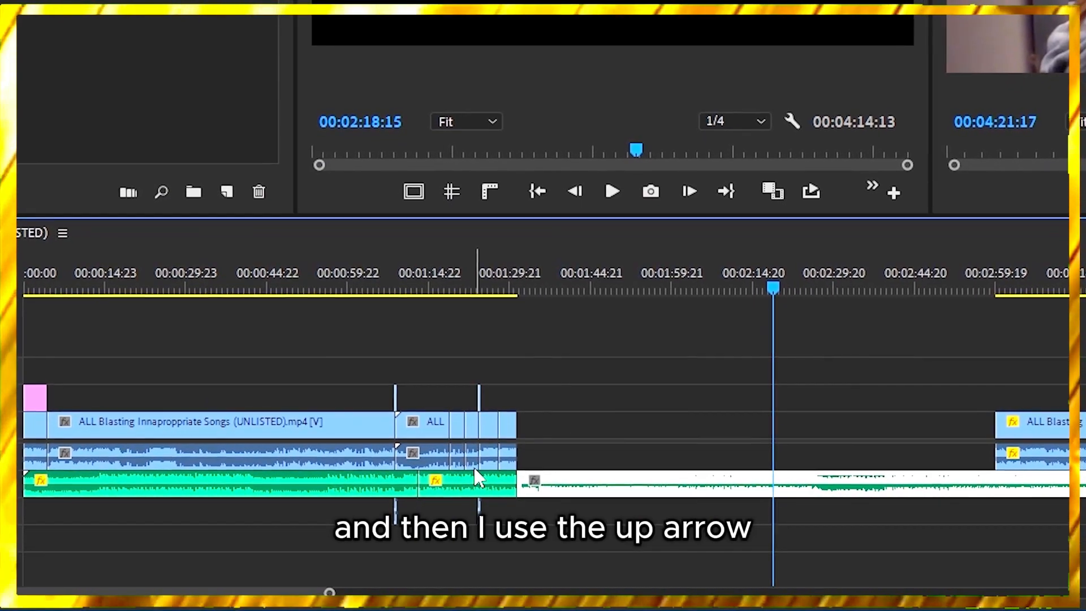
# - Return to the start of the outro music at 00:01:31:12 and examine the join and the empty video gap up close
pyautogui.press('Up')
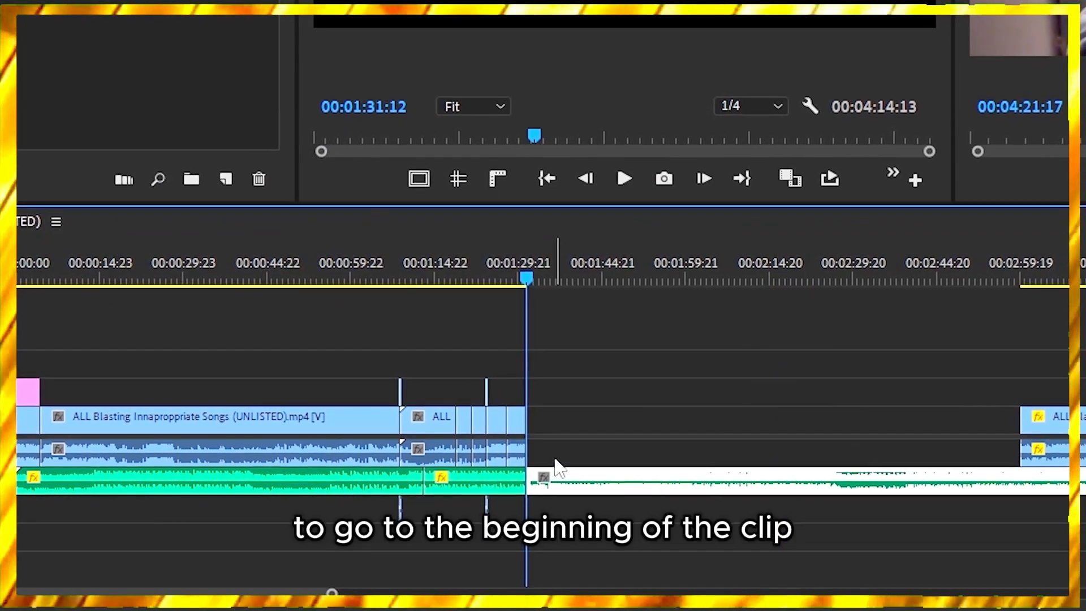
pyautogui.click(558, 458)
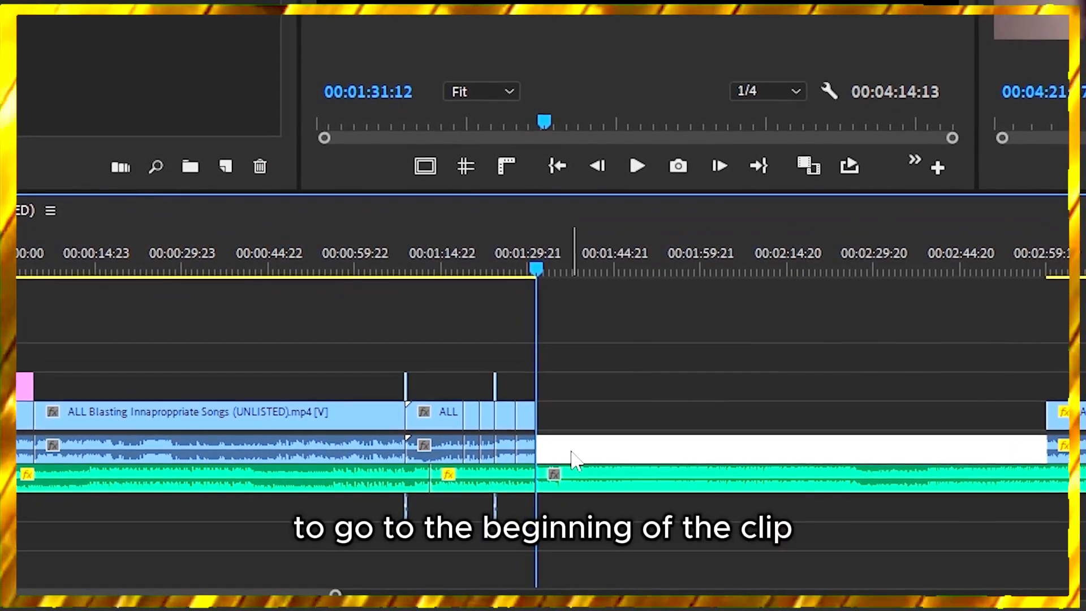
pyautogui.press('=')
pyautogui.press('=')
pyautogui.press('=')
pyautogui.press('=')
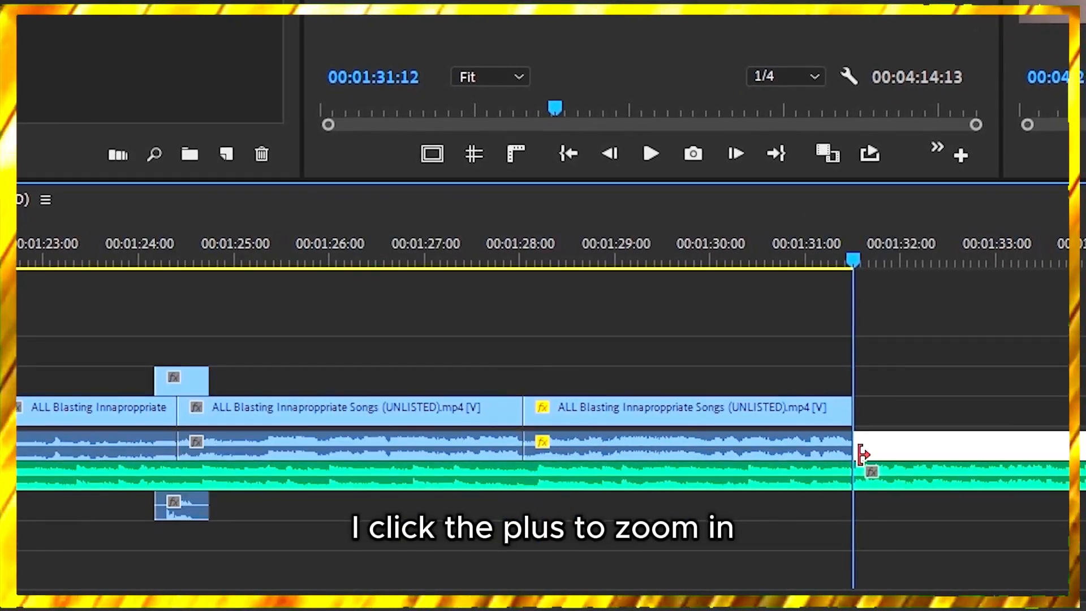
pyautogui.press('-')
pyautogui.press('=')
pyautogui.click(916, 411)
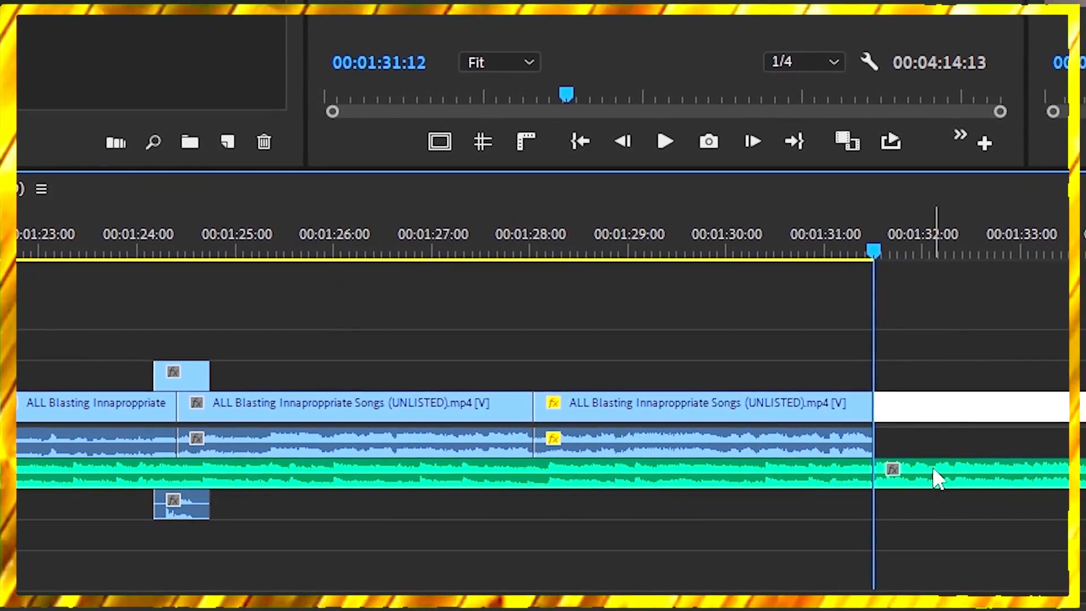
# - Move the outro music clip down to A3 so it starts at 00:01:28:01, overlapping the end of the last video clip
pyautogui.click(938, 480)
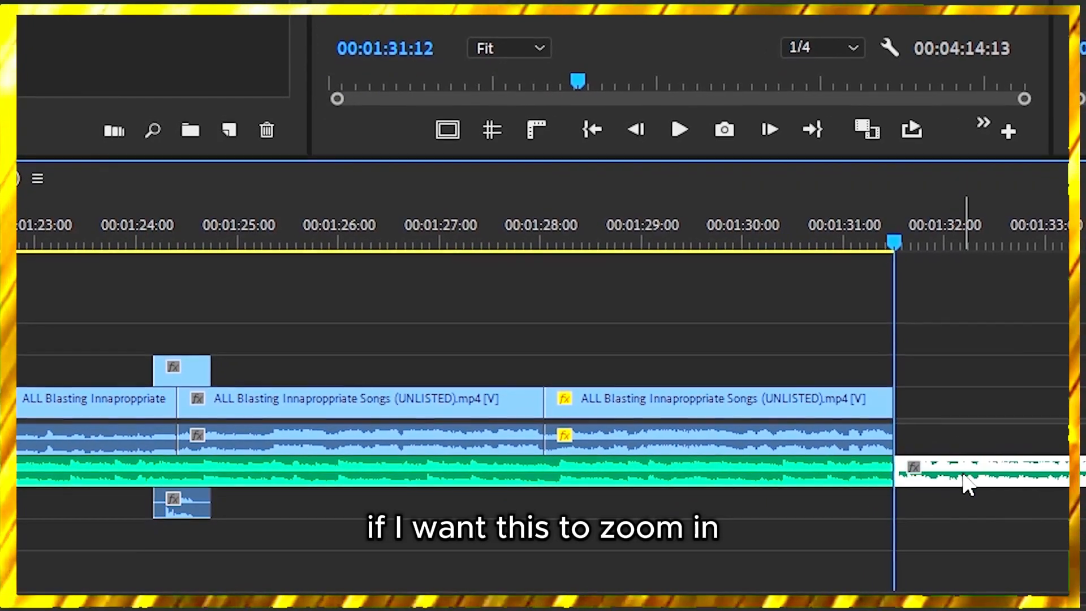
pyautogui.moveTo(968, 484)
pyautogui.mouseDown()
pyautogui.moveTo(930, 506)
pyautogui.moveTo(643, 513)
pyautogui.moveTo(655, 507)
pyautogui.mouseUp()
pyautogui.click(973, 434)
pyautogui.click(782, 505)
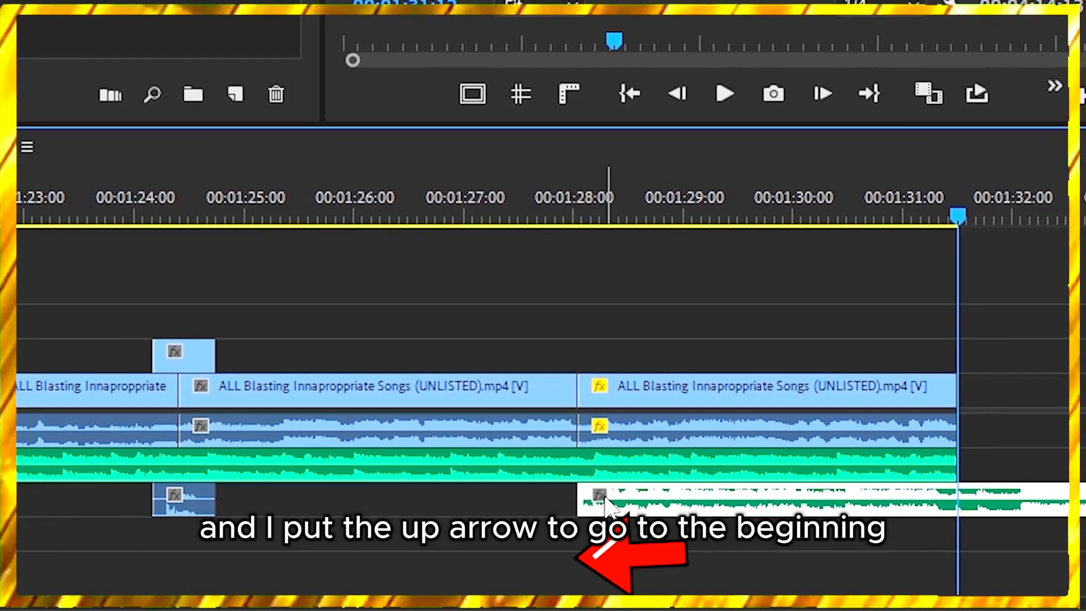
# - Add a volume Level keyframe of -30 dB at the very start of the outro music clip
pyautogui.press('Up')
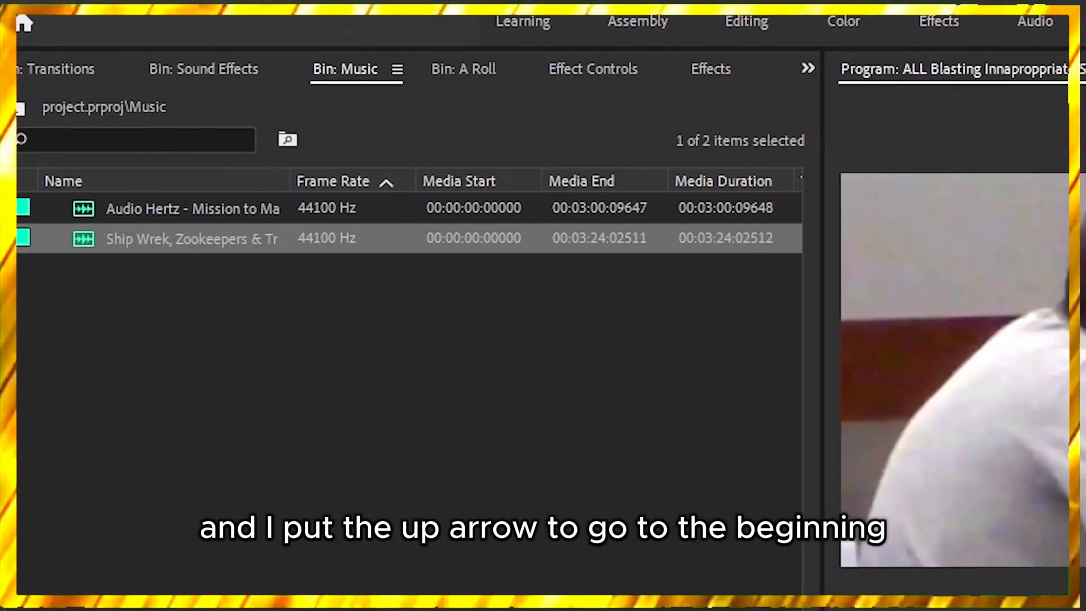
pyautogui.click(475, 66)
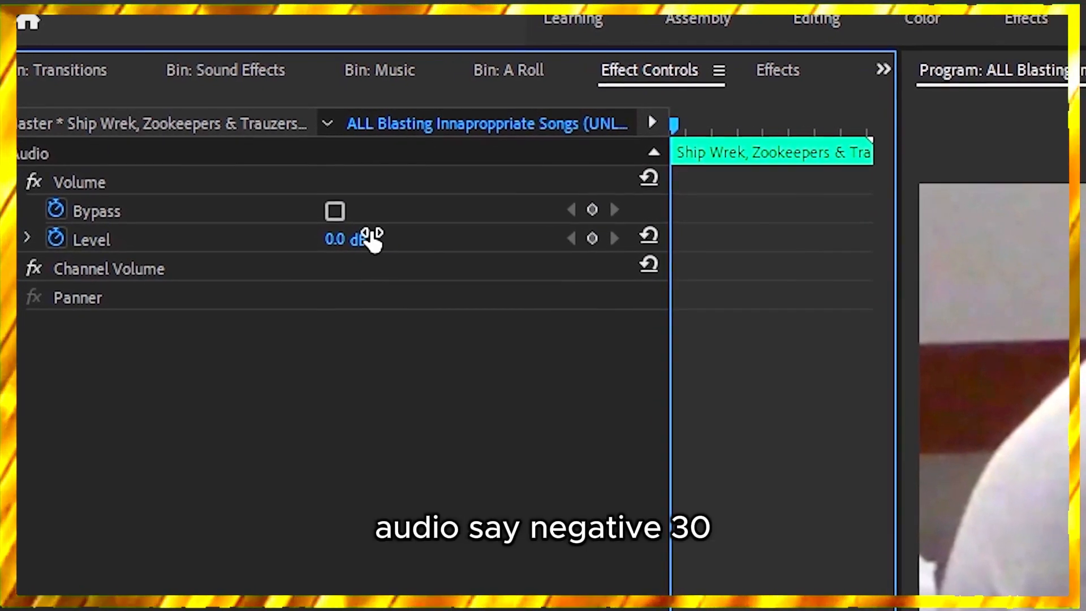
pyautogui.click(351, 237)
pyautogui.write('-30')
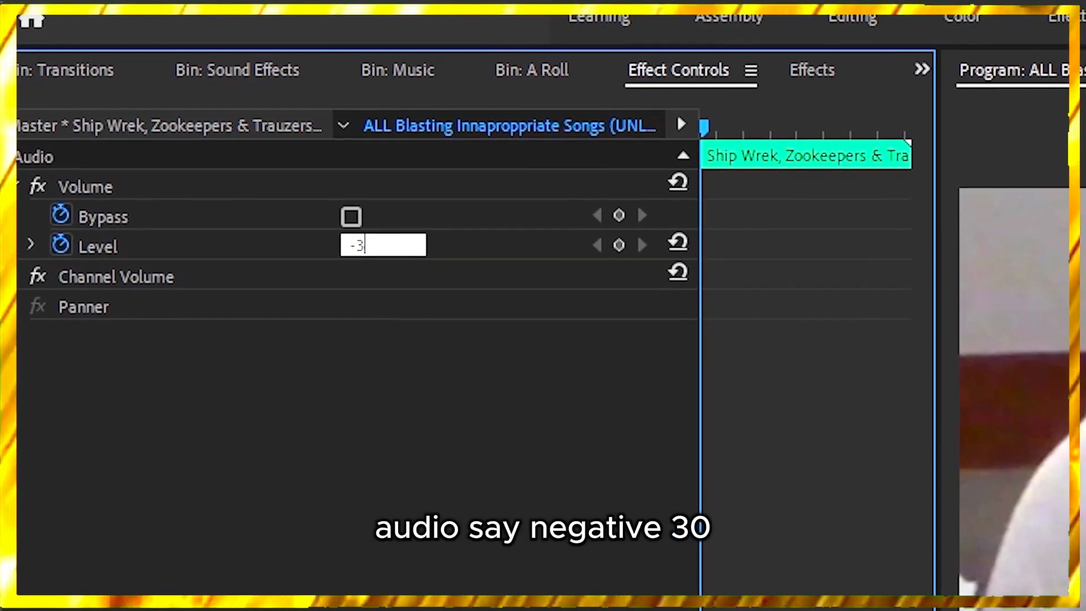
pyautogui.press('Return')
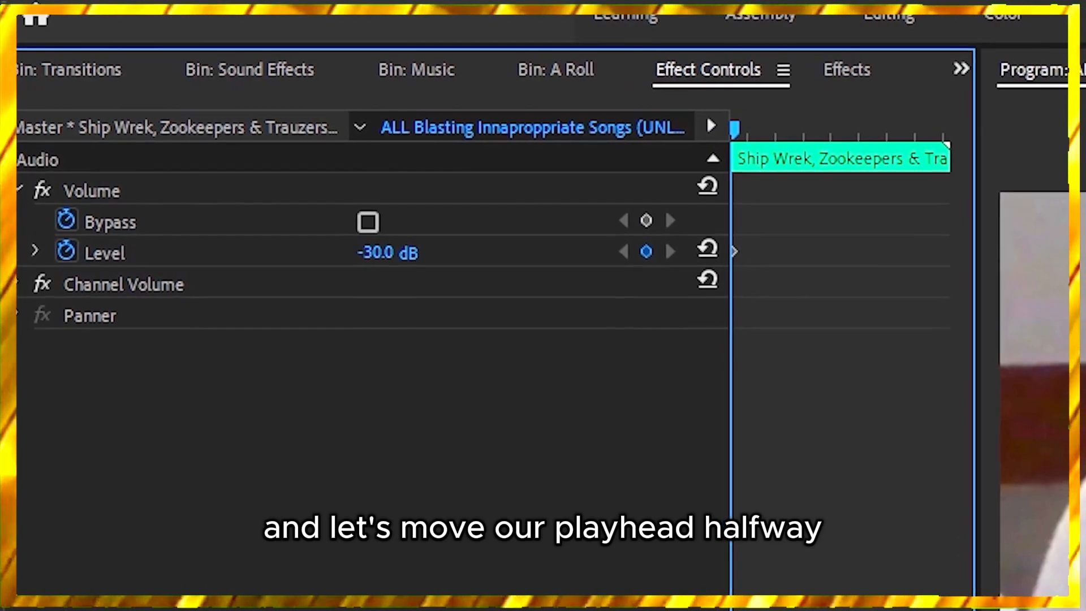
# - Add a -5 dB volume Level keyframe to the outro music at 00:01:30:02 and return to the clip's start
pyautogui.press('space')
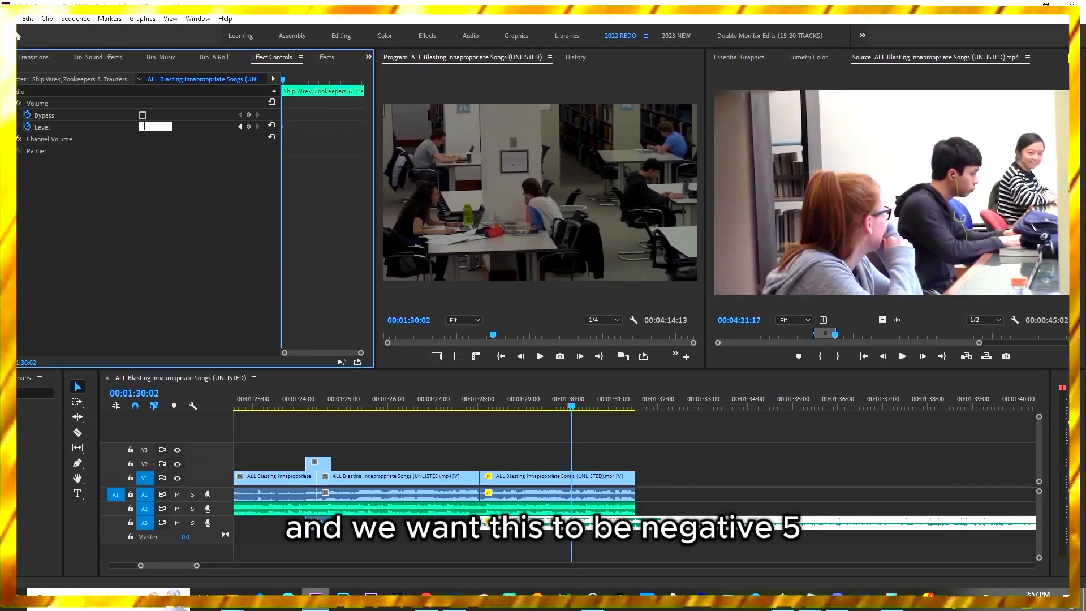
pyautogui.press('Return')
pyautogui.press('Up')
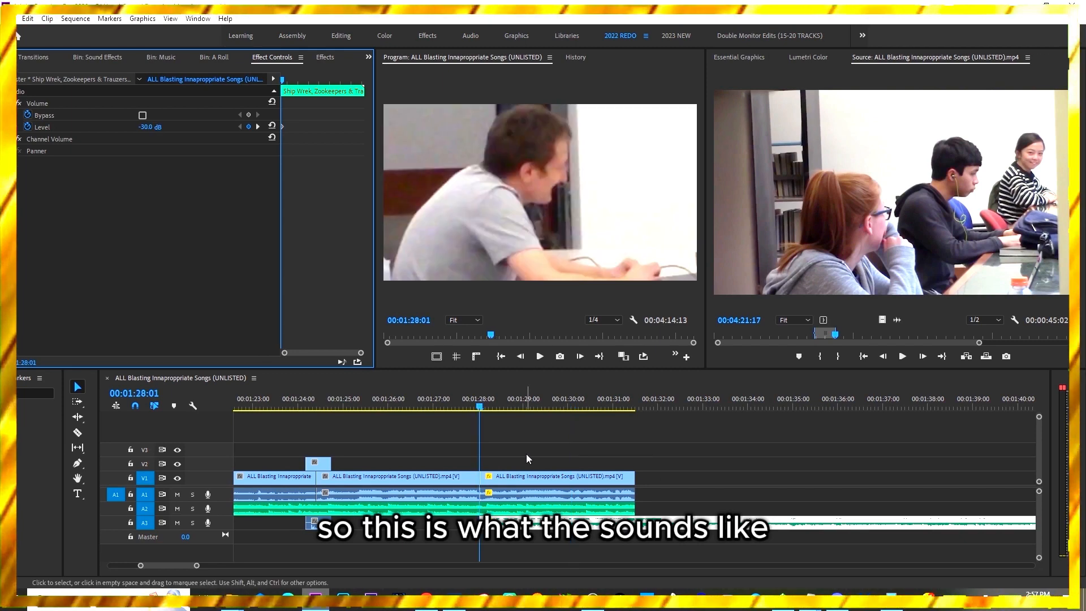
# - Play back the music fade-in and set the outro music's Level to 0 dB at the beat drop, 00:01:32:00
pyautogui.press('space')
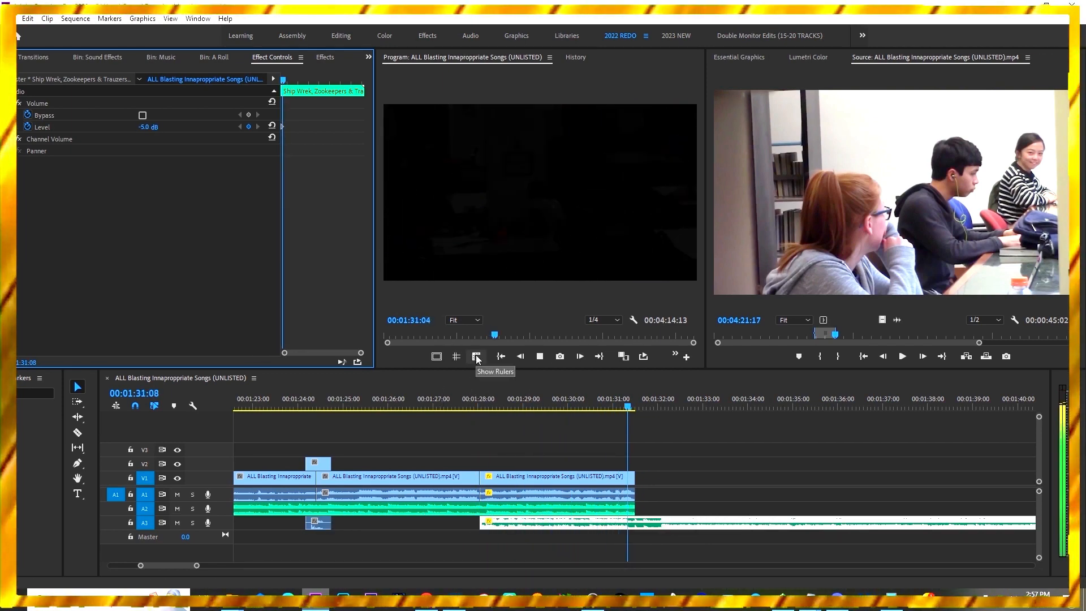
pyautogui.press('space')
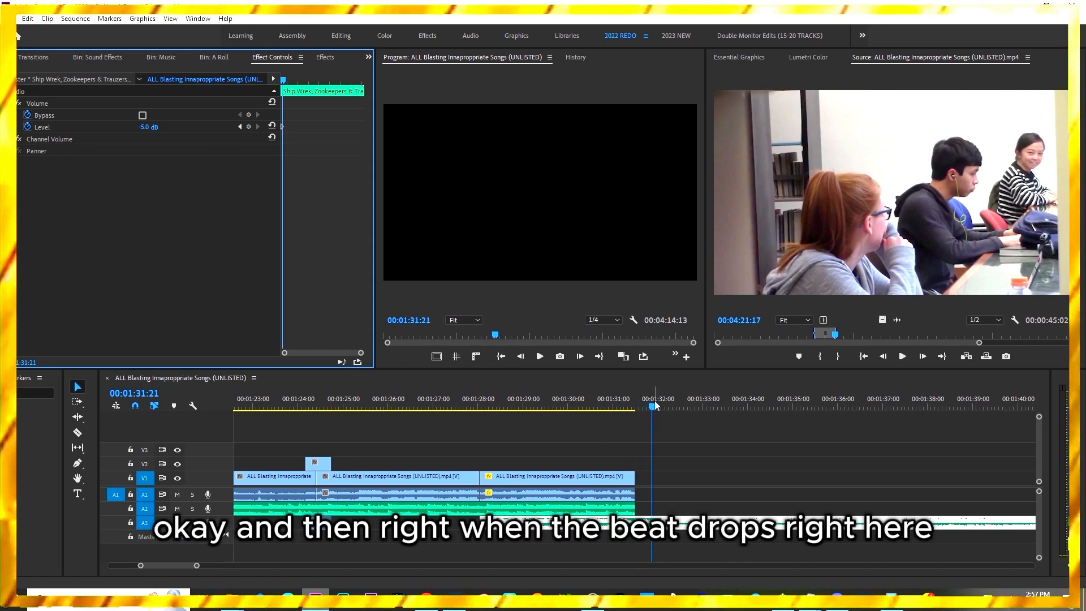
pyautogui.moveTo(661, 408); pyautogui.dragTo(657, 408)
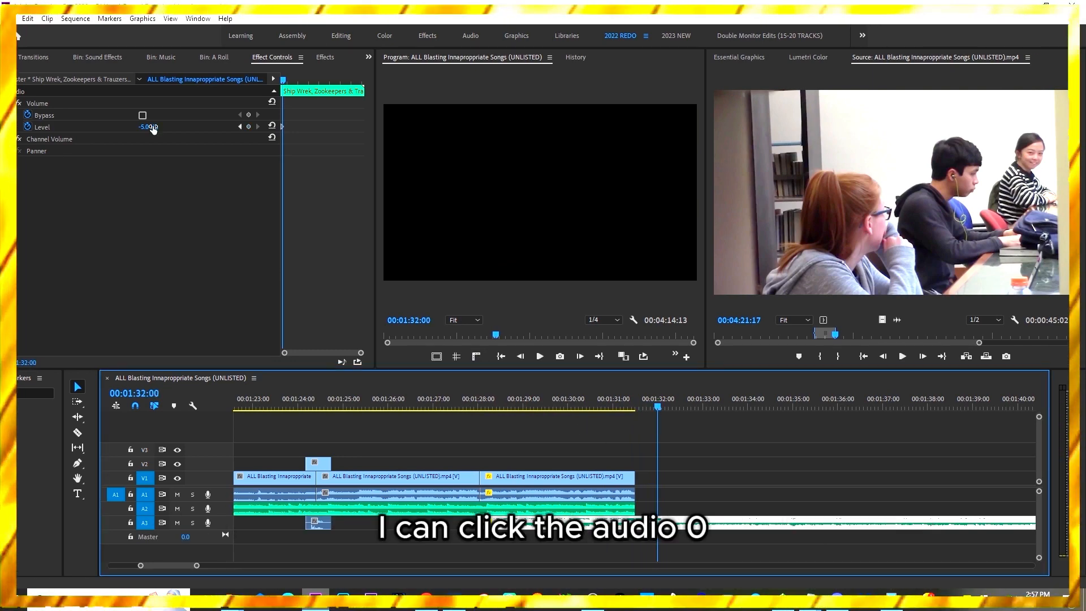
pyautogui.write('0')
pyautogui.press('Return')
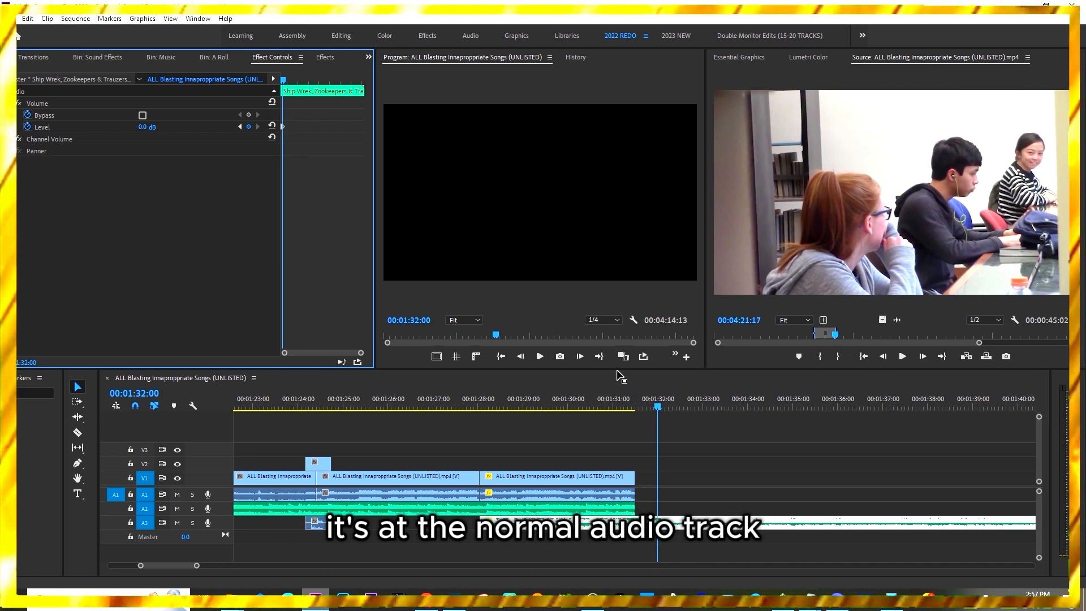
# - Add a "Thanks For Watching" text graphic at 00:01:32:00 and centre it in the frame
pyautogui.click(680, 433)
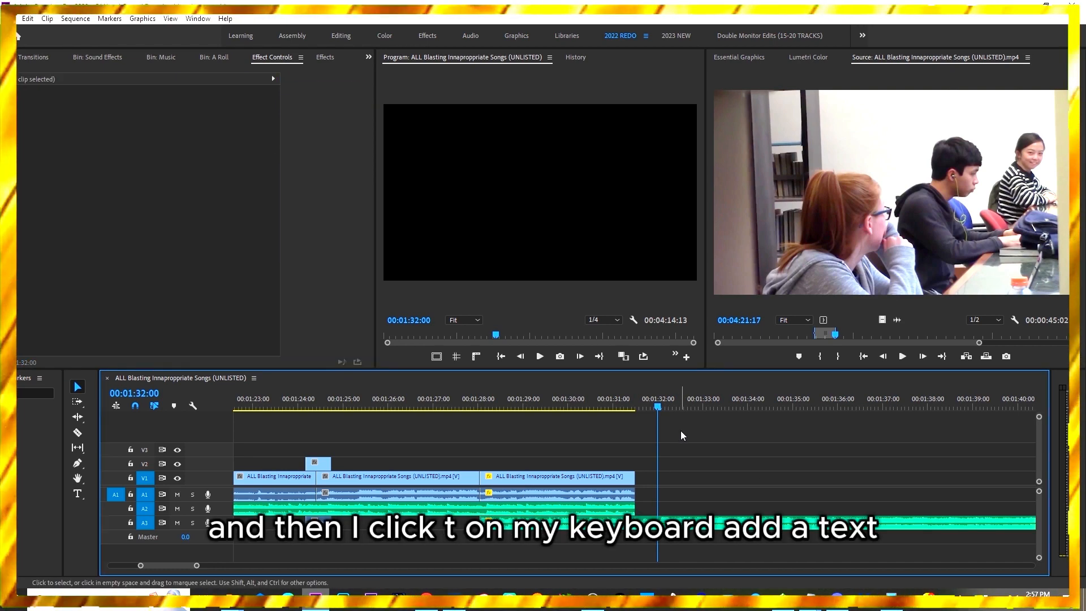
pyautogui.press('t')
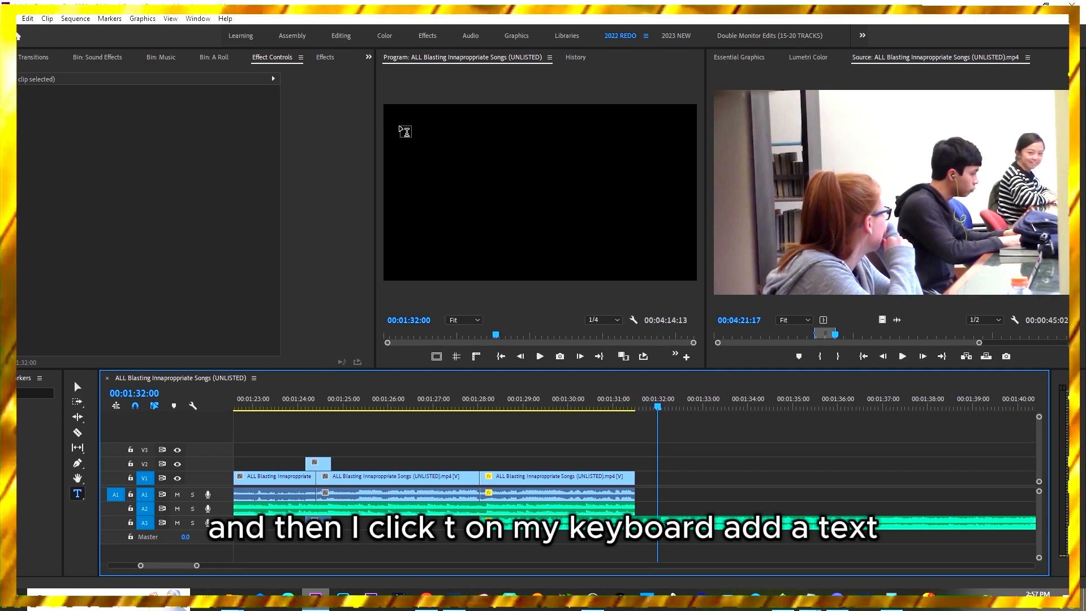
pyautogui.moveTo(398, 126); pyautogui.dragTo(699, 292)
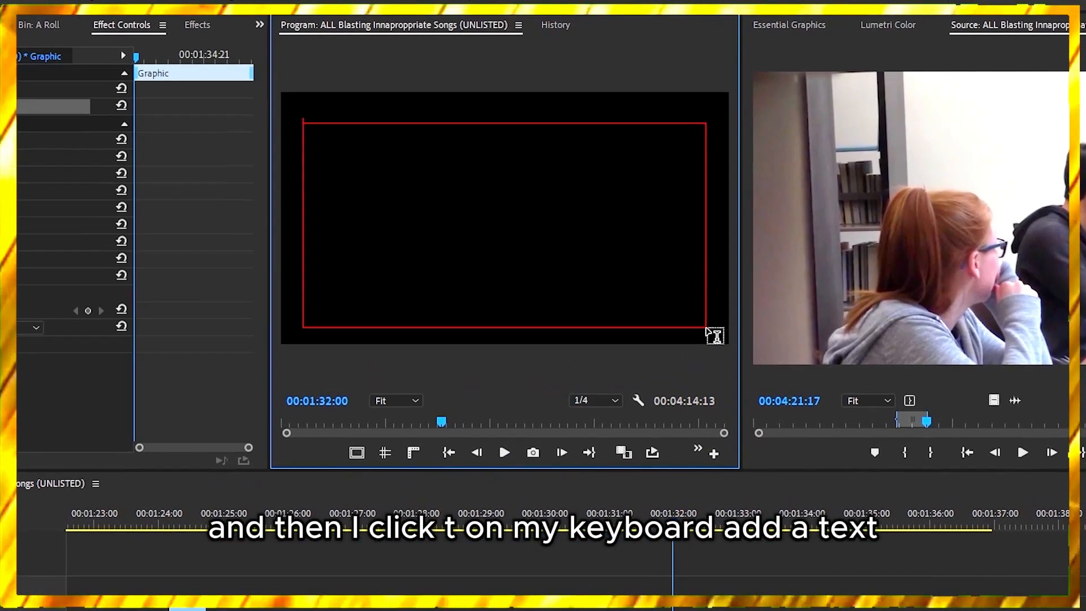
pyautogui.write('Thanks For Watching')
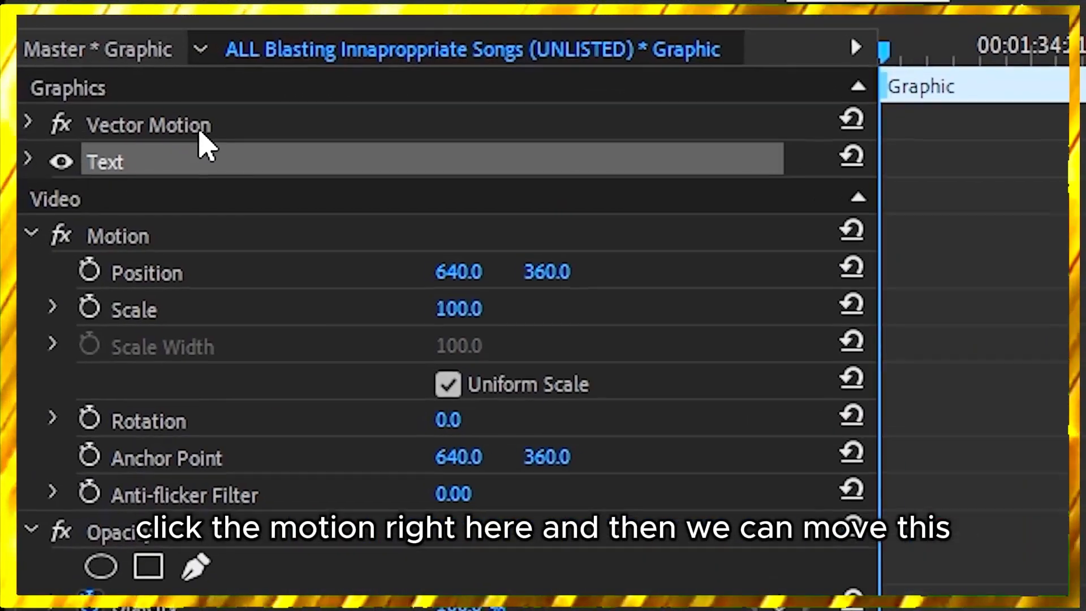
pyautogui.click(34, 84)
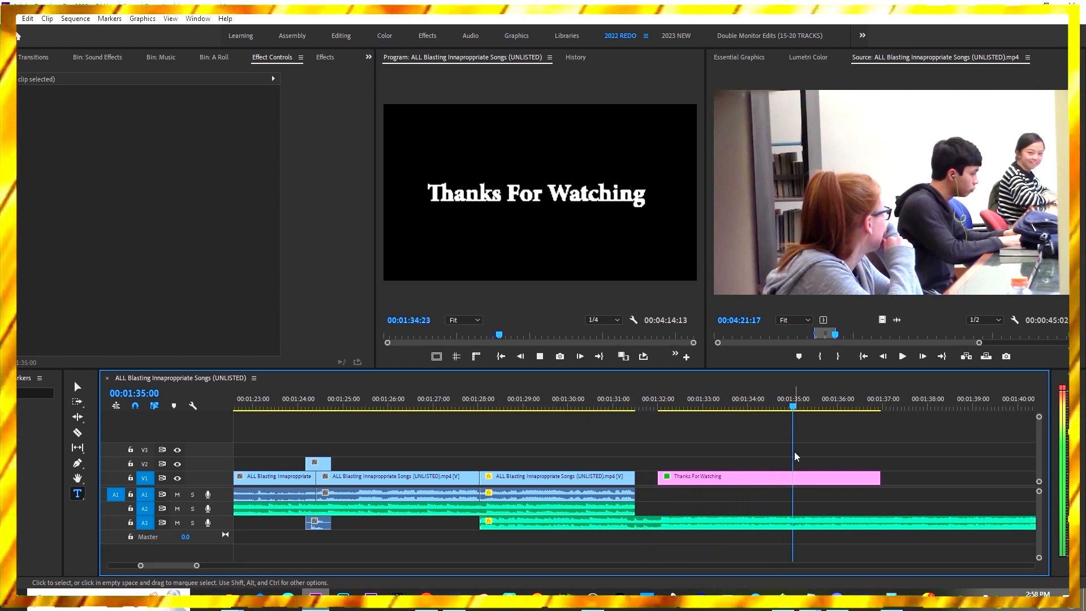
# - Split the "Thanks For Watching" title and the A3 outro music at 00:01:35:03
pyautogui.press('space')
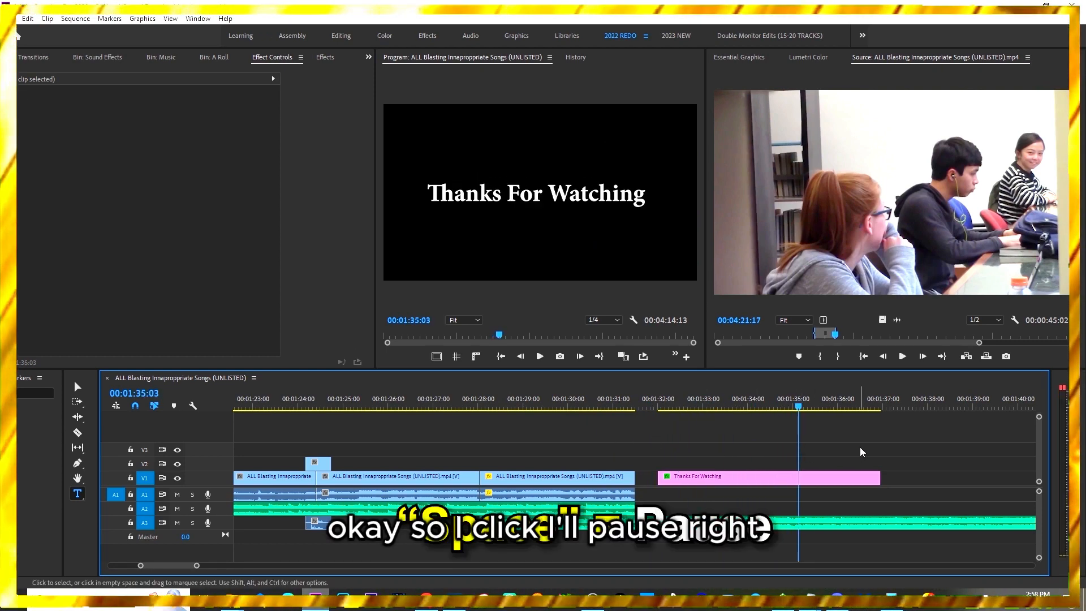
pyautogui.scroll(-3, 699, 483)
pyautogui.press('c')
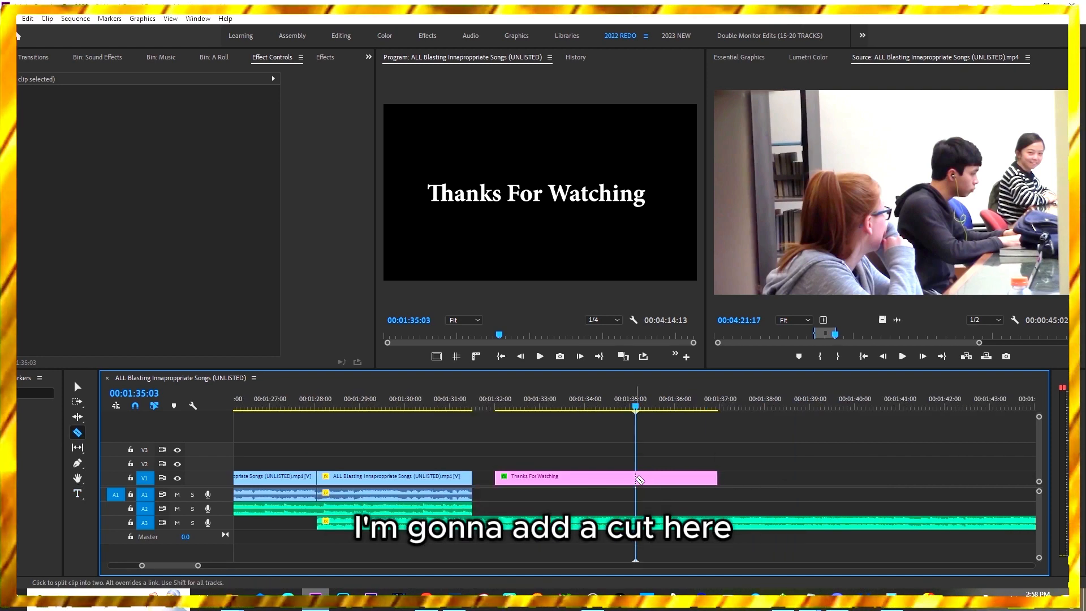
pyautogui.click(635, 477)
pyautogui.click(636, 522)
pyautogui.press('v')
# - Keyframe the second outro music piece's Level at -5 dB at 00:01:35:03 and -300 dB at 00:01:36:22 to fade it out
pyautogui.click(654, 522)
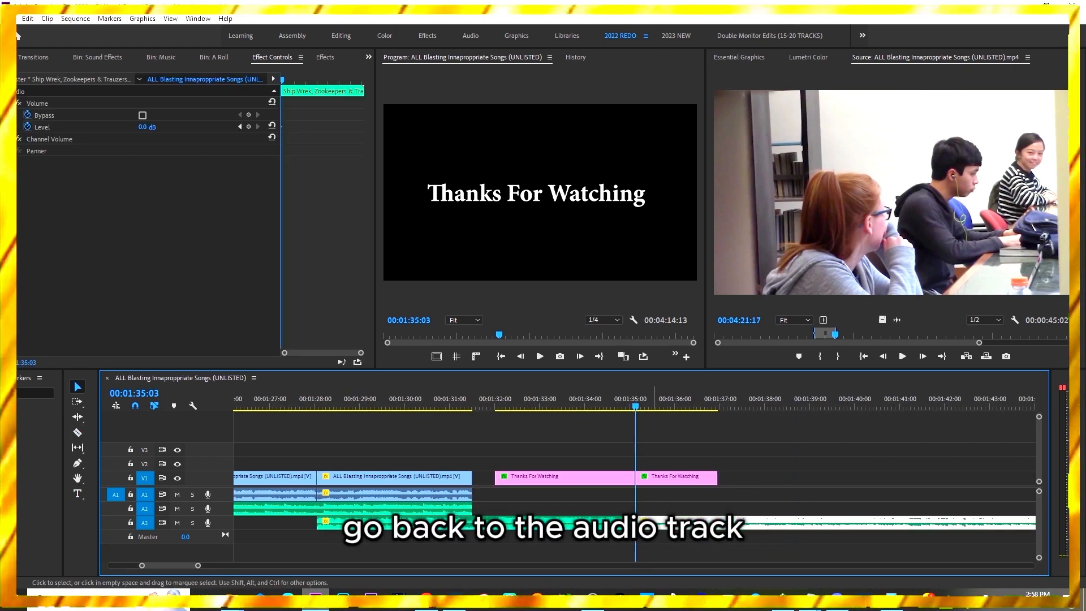
pyautogui.click(248, 127)
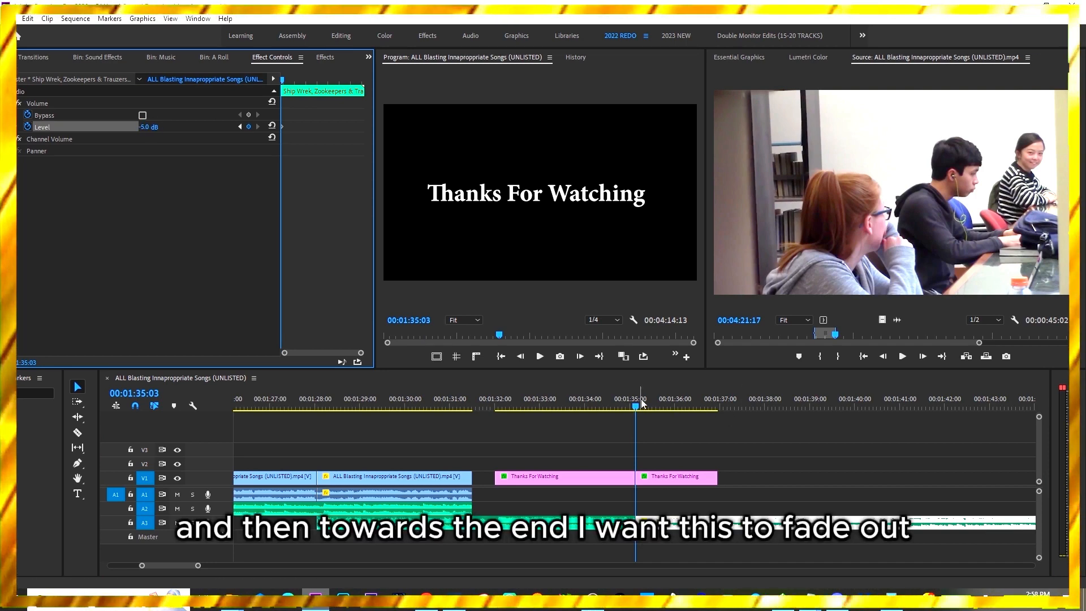
pyautogui.click(710, 404)
pyautogui.press('Left')
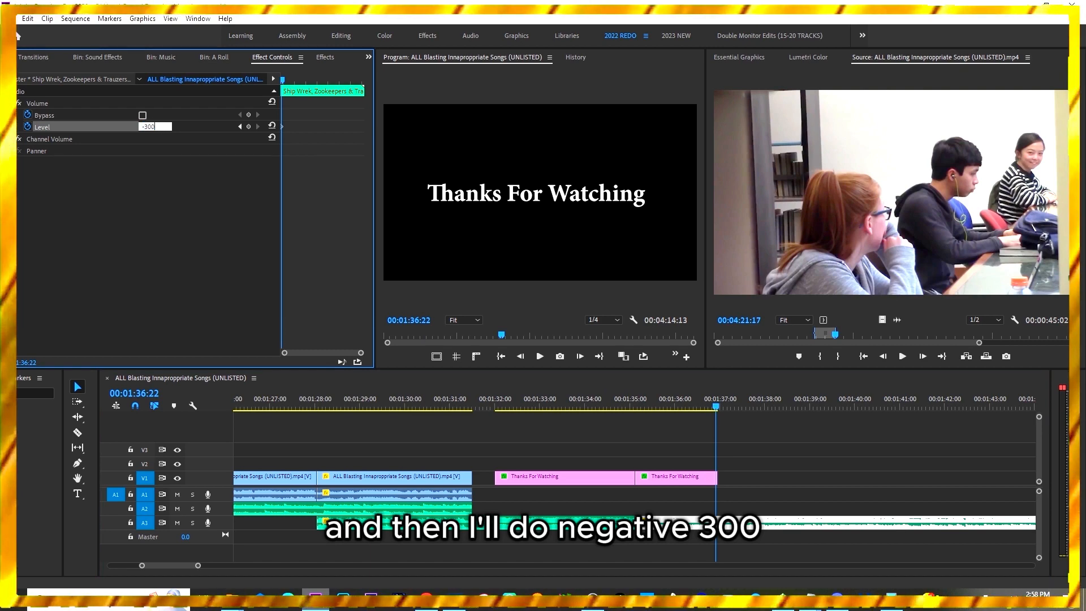
pyautogui.press('Return')
# - Cut the A3 outro music at the end of the title and delete the remainder
pyautogui.press('c')
pyautogui.click(716, 522)
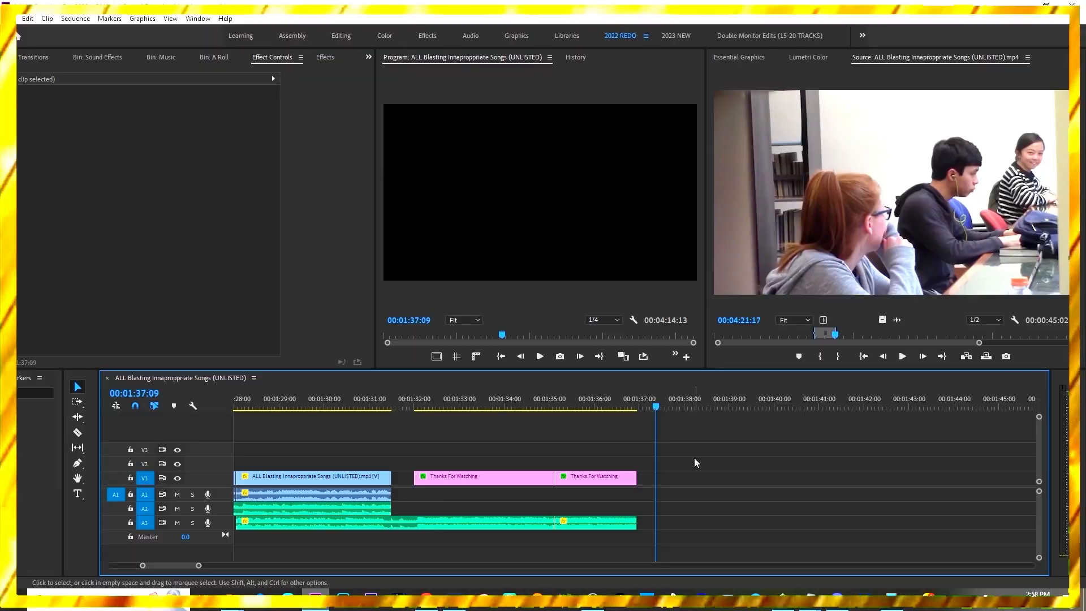
pyautogui.press('-')
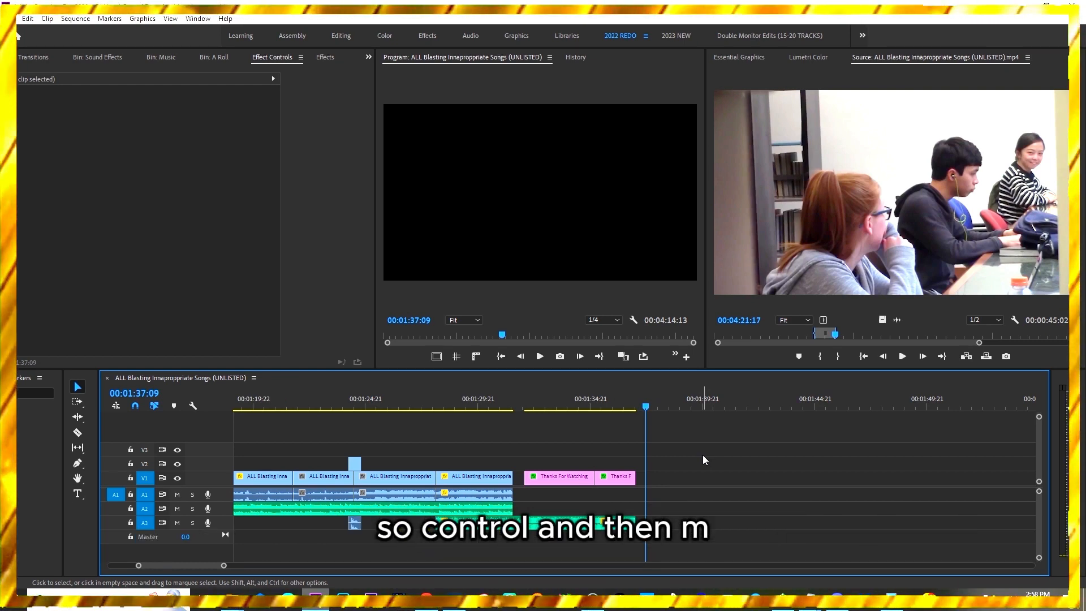
# - Open the export settings for the sequence and set the H.264 preset to Match Source - Medium bitrate
pyautogui.hotkey('ctrl', 'm')
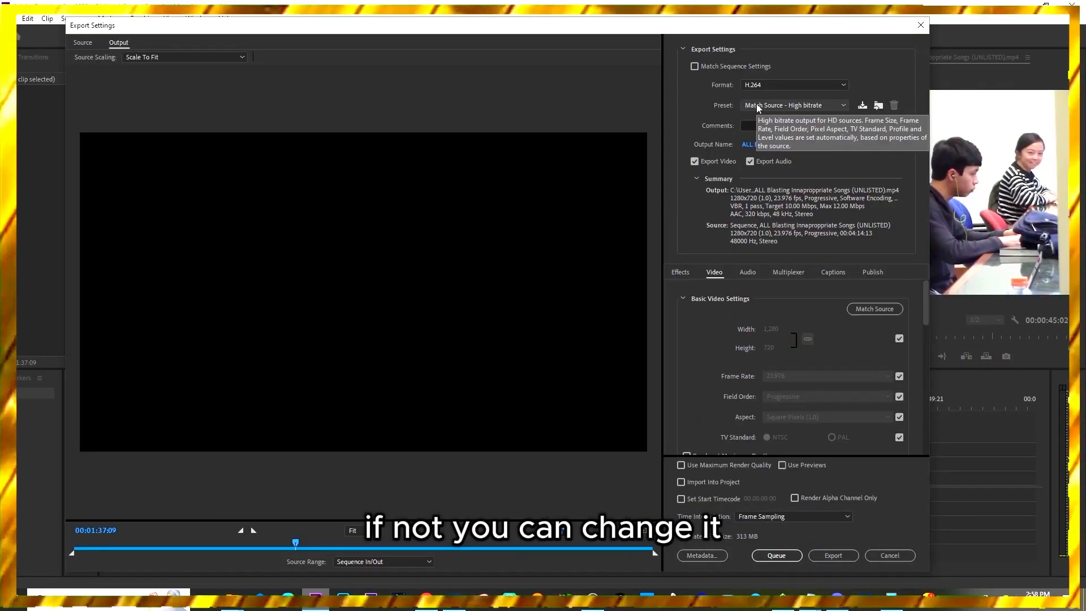
pyautogui.click(758, 108)
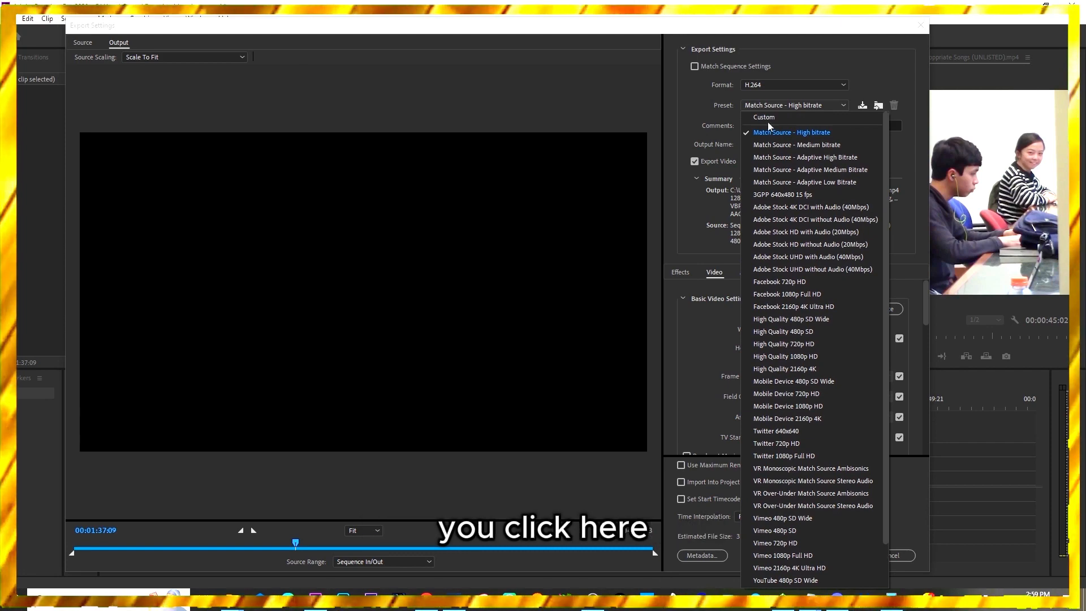
pyautogui.click(763, 108)
pyautogui.click(761, 108)
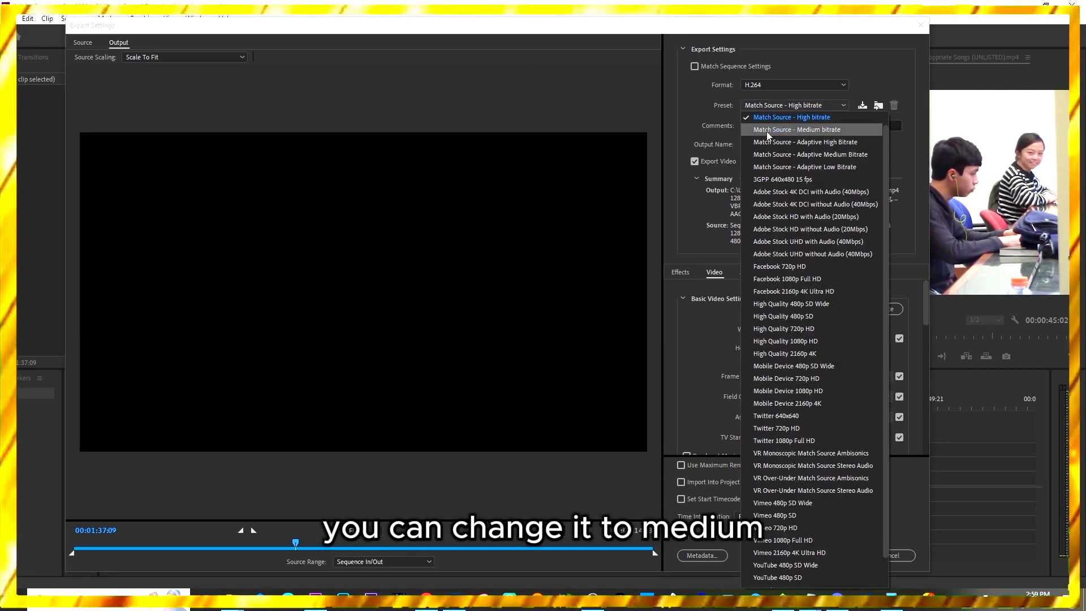
pyautogui.click(766, 131)
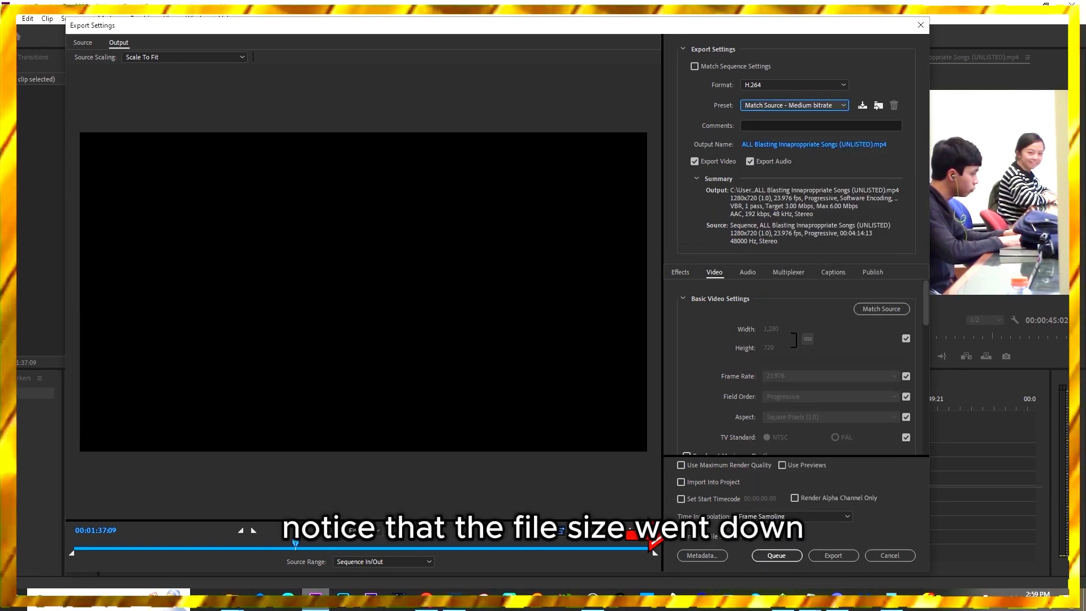
# - Switch the export preset to Match Source - High bitrate to compare file sizes, and return it to Match Source - Medium bitrate
pyautogui.click(773, 105)
pyautogui.click(788, 131)
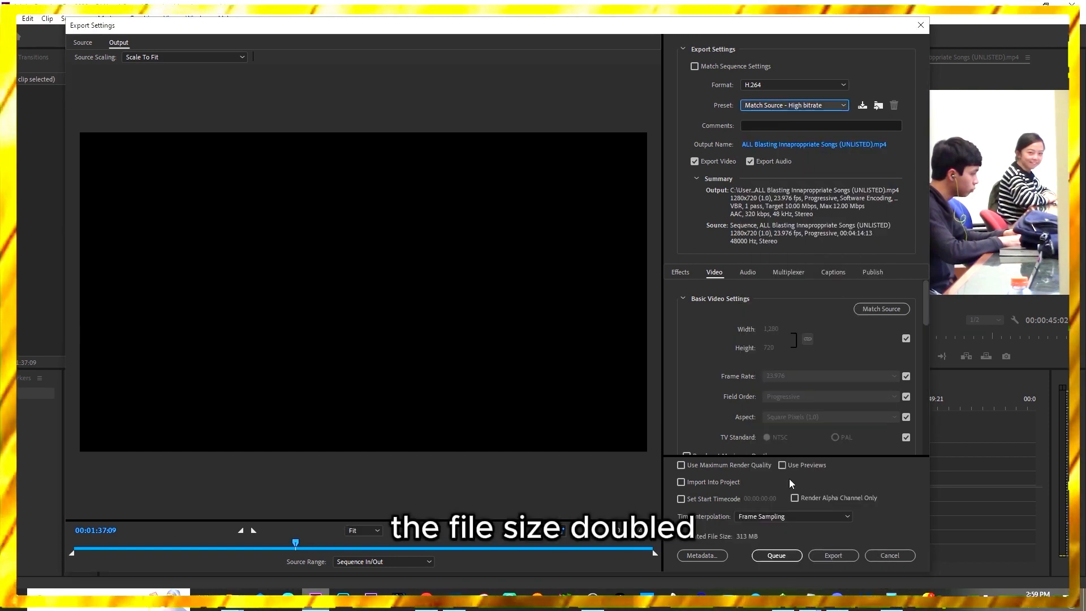
pyautogui.click(776, 105)
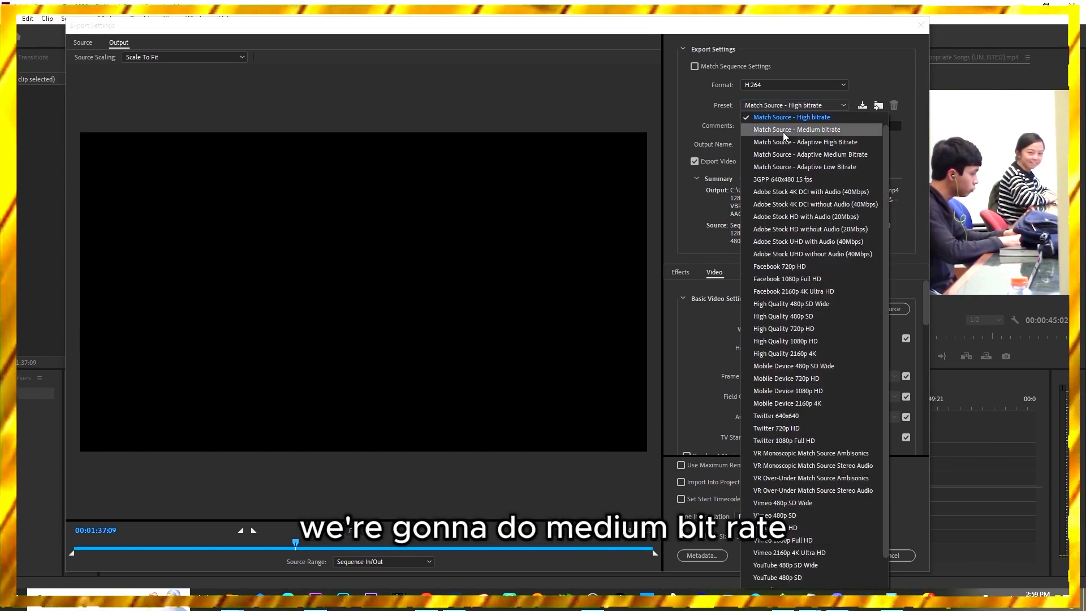
pyautogui.click(783, 134)
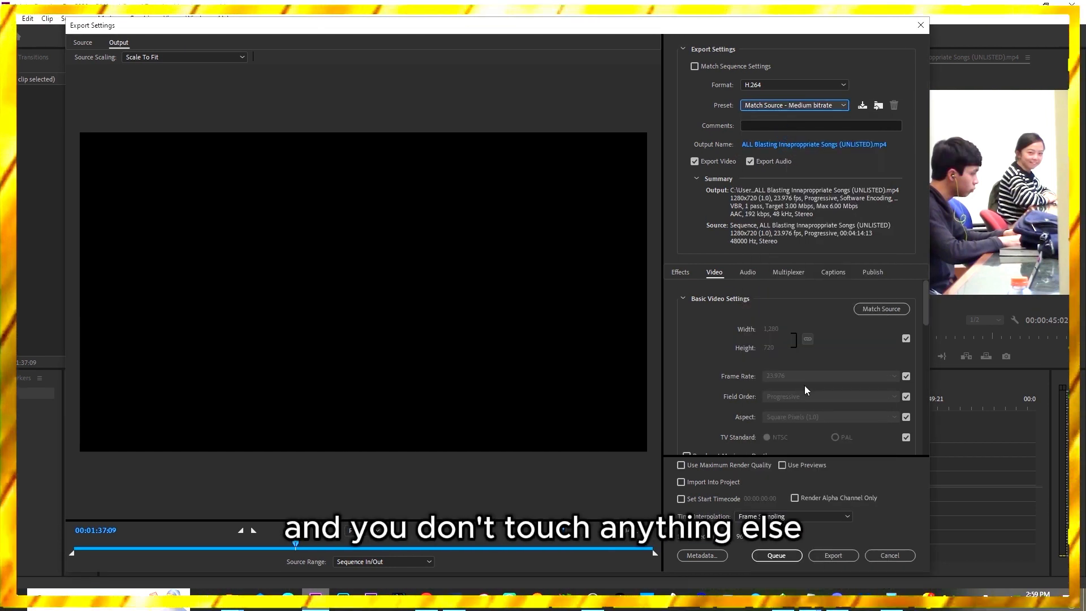
# - Review the video encoding settings, open the output name for the exported file, and start the export
pyautogui.scroll(-5, 804, 385)
pyautogui.scroll(4, 795, 329)
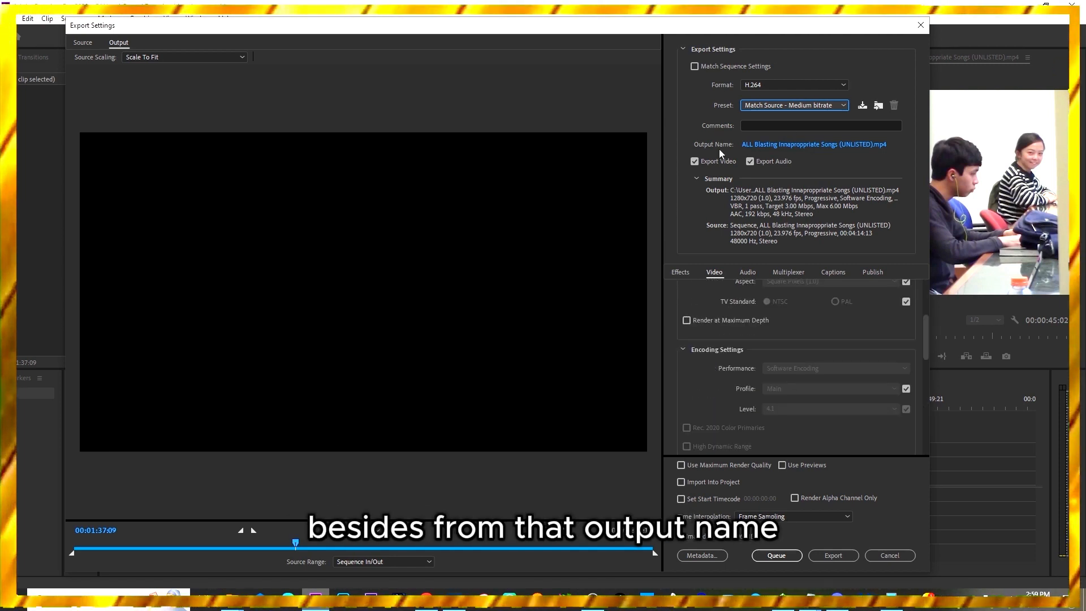
pyautogui.click(791, 146)
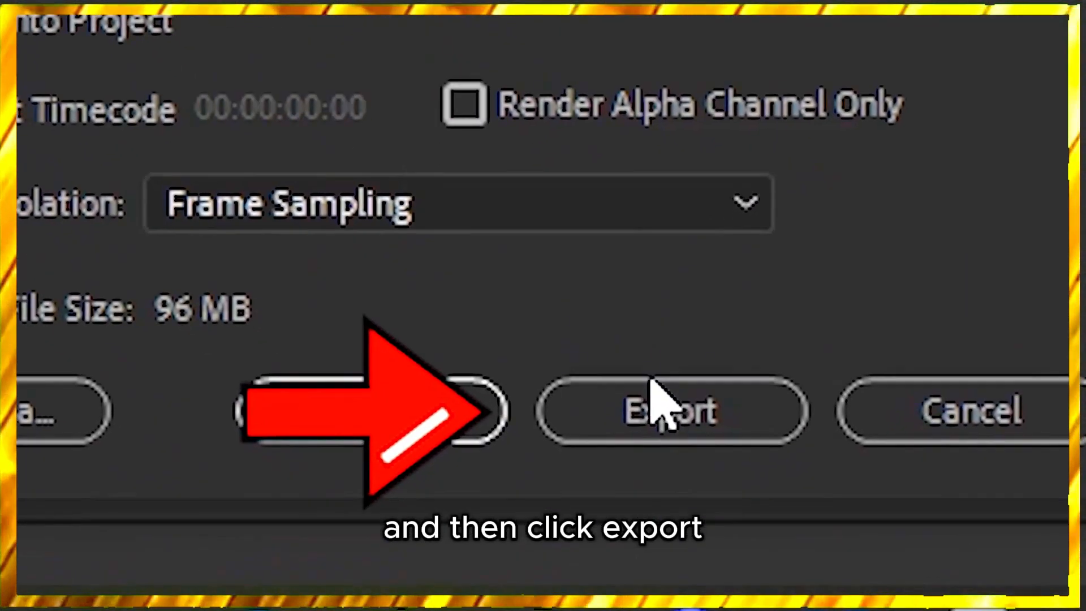
pyautogui.click(653, 390)
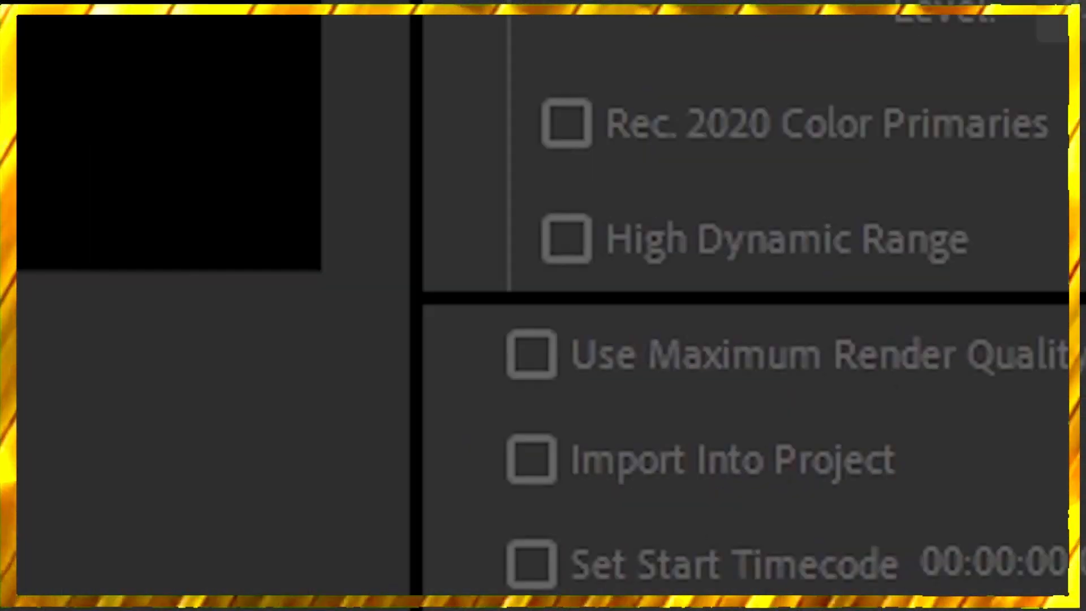